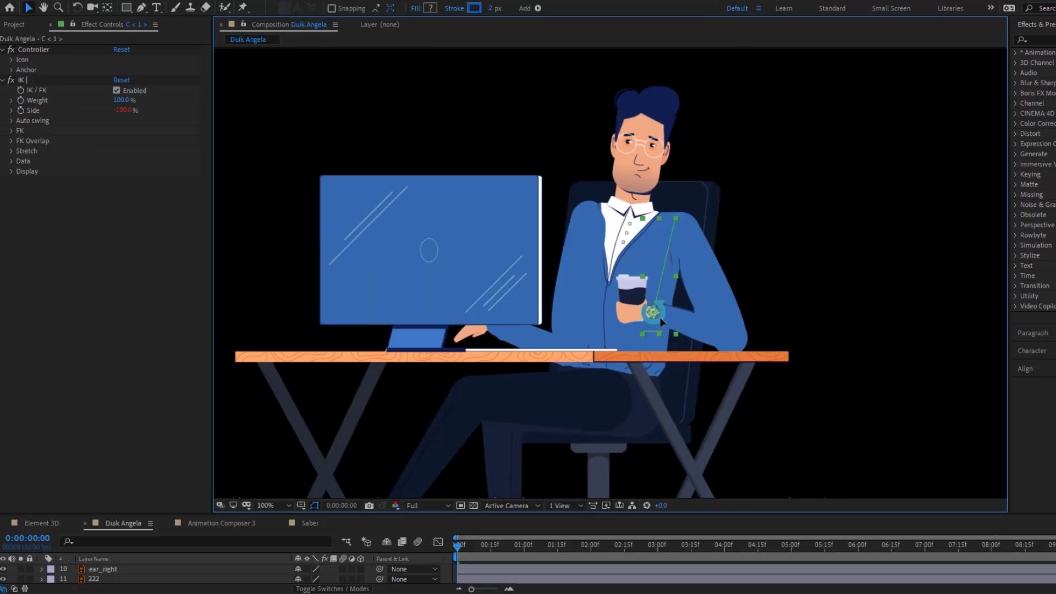
Step: Nudge the rigged arm's hand into a new pose while previewing the finished comps
{"action": "mouse_move", "coordinate": [659, 316]}
{"action": "left_mouse_down"}
{"action": "mouse_move", "coordinate": [661, 290]}
{"action": "mouse_move", "coordinate": [655, 324]}
{"action": "left_mouse_up"}
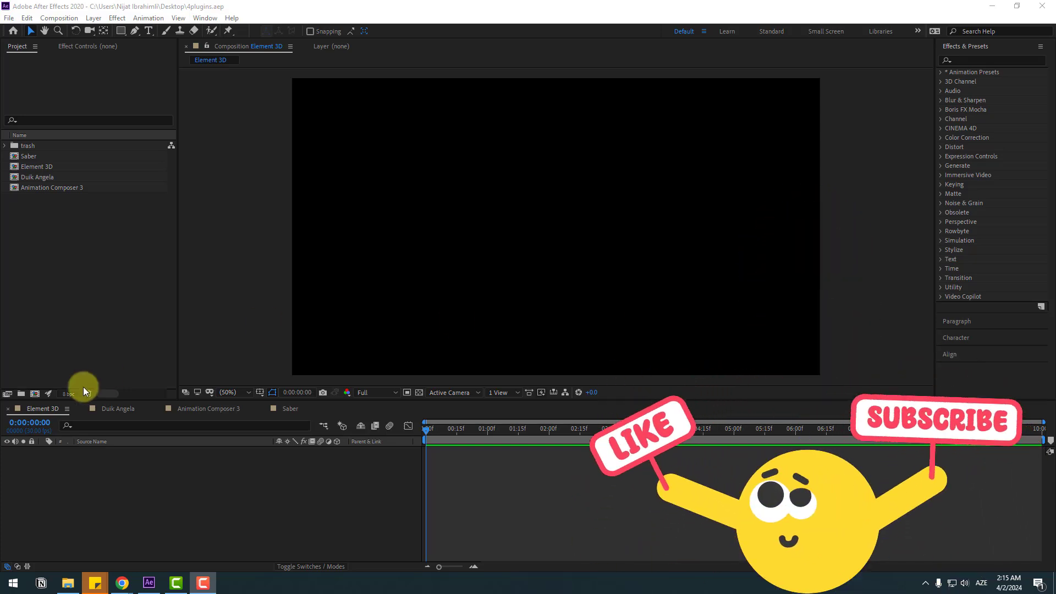
Step: Create a solid named E3D and apply Video Copilot's Element effect to it
{"action": "right_click", "coordinate": [143, 491]}
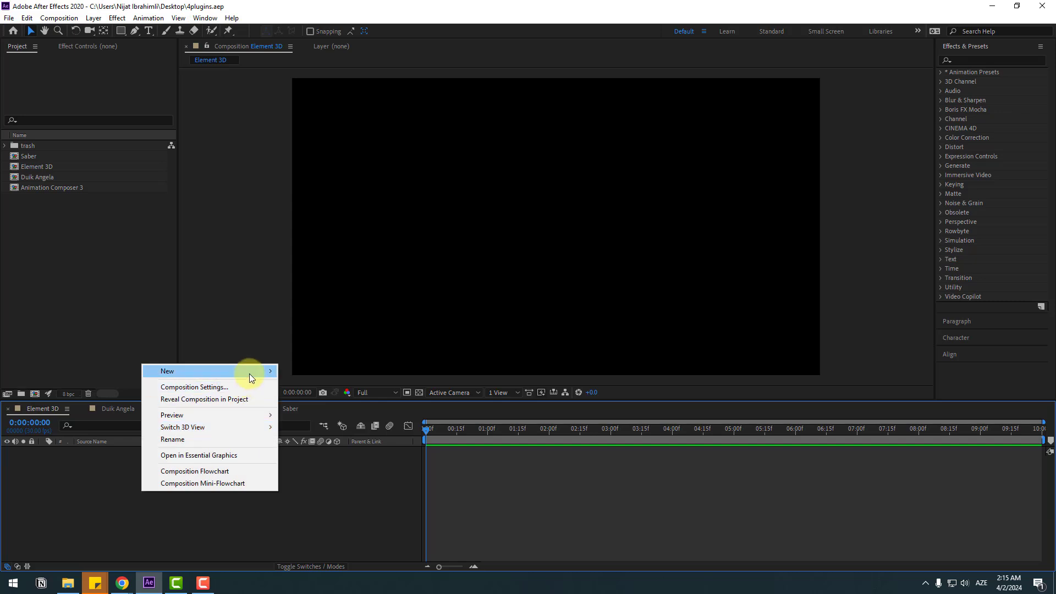
{"action": "mouse_move", "coordinate": [206, 371]}
{"action": "left_click", "coordinate": [327, 396]}
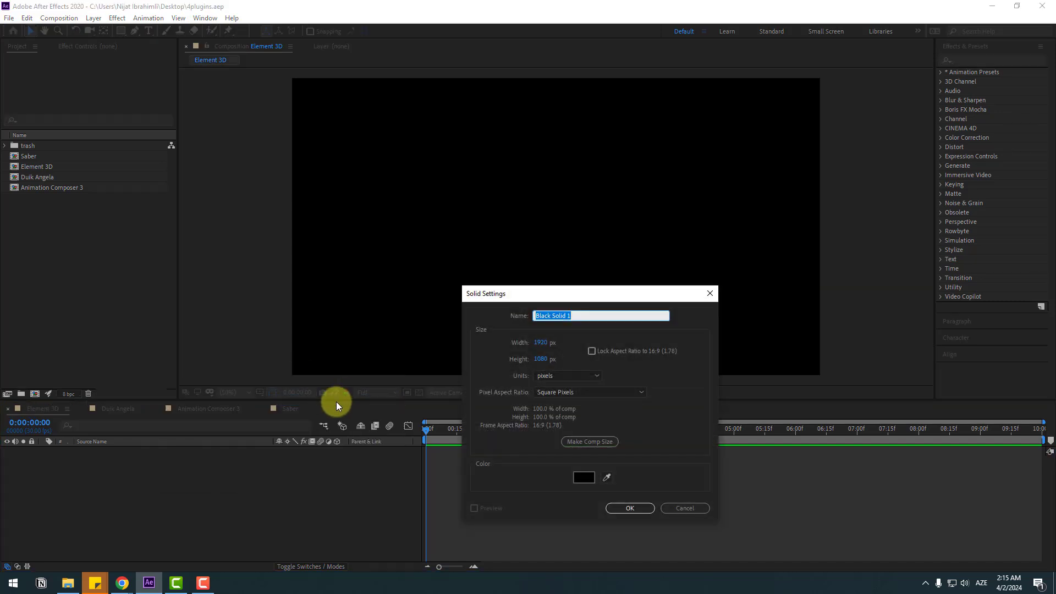
{"action": "left_click", "coordinate": [633, 507]}
{"action": "left_click", "coordinate": [117, 18]}
{"action": "mouse_move", "coordinate": [144, 349]}
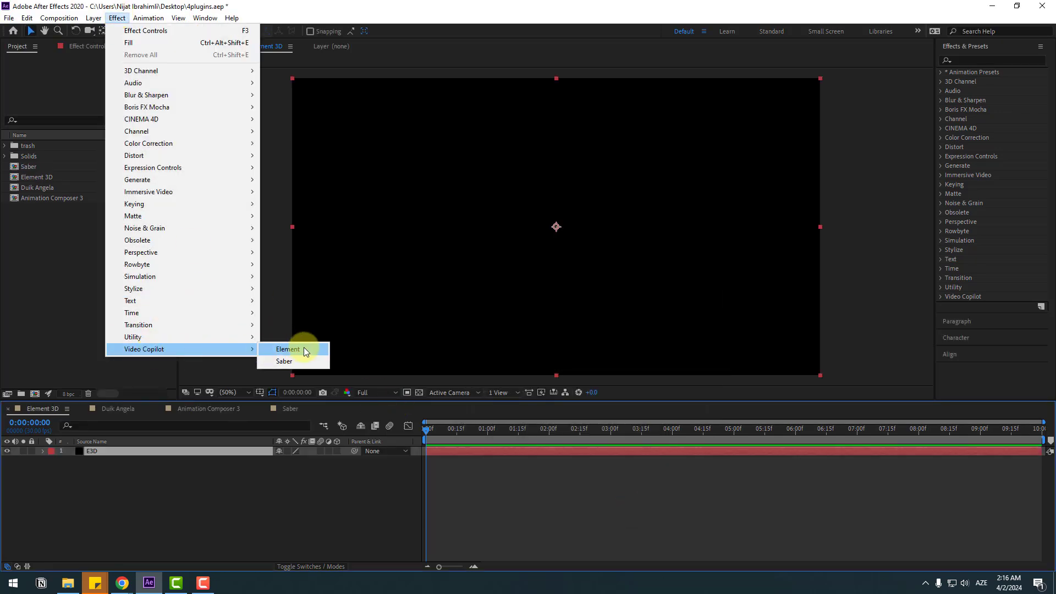
{"action": "left_click", "coordinate": [306, 349]}
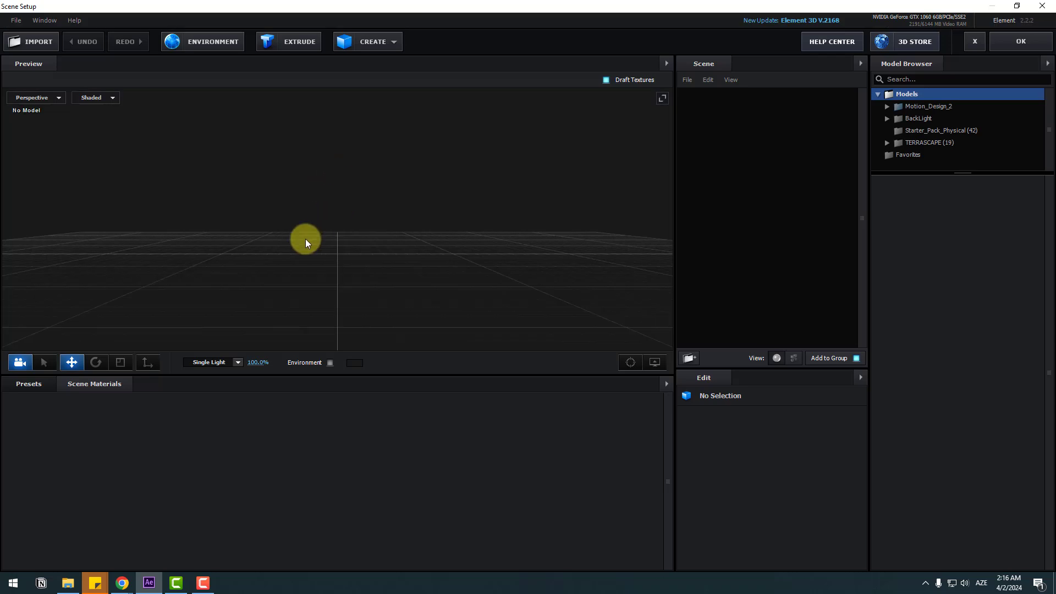
Step: Add the alarm_clock model from the Starter_Pack_Physical folder in the Model Browser
{"action": "mouse_move", "coordinate": [305, 239]}
{"action": "left_mouse_down"}
{"action": "mouse_move", "coordinate": [226, 234]}
{"action": "mouse_move", "coordinate": [345, 234]}
{"action": "left_mouse_up"}
{"action": "mouse_move", "coordinate": [469, 216]}
{"action": "left_mouse_down"}
{"action": "mouse_move", "coordinate": [403, 226]}
{"action": "mouse_move", "coordinate": [338, 205]}
{"action": "mouse_move", "coordinate": [478, 216]}
{"action": "mouse_move", "coordinate": [466, 227]}
{"action": "left_mouse_up"}
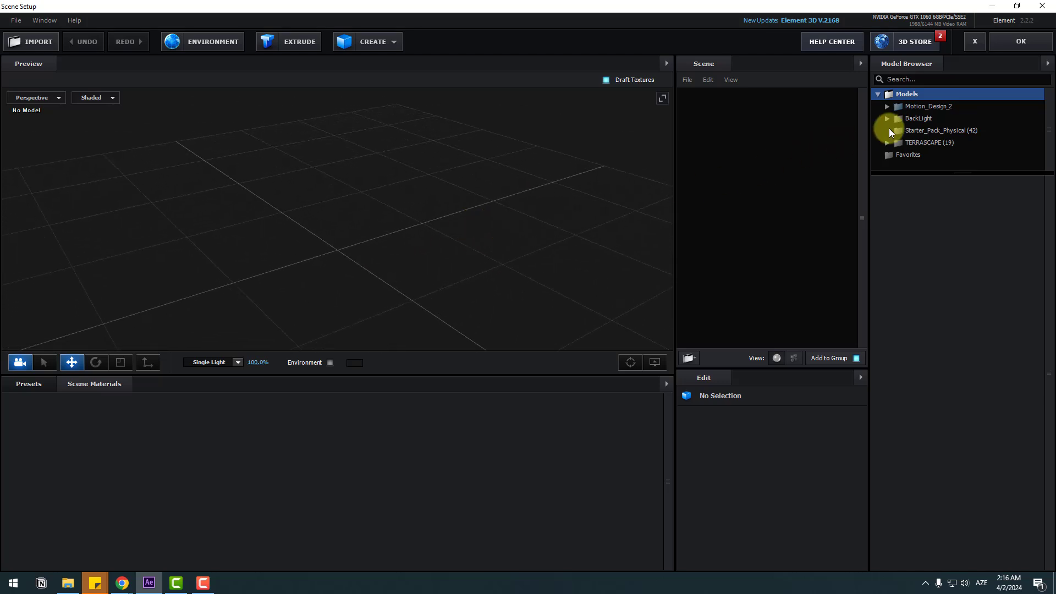
{"action": "left_click", "coordinate": [893, 130]}
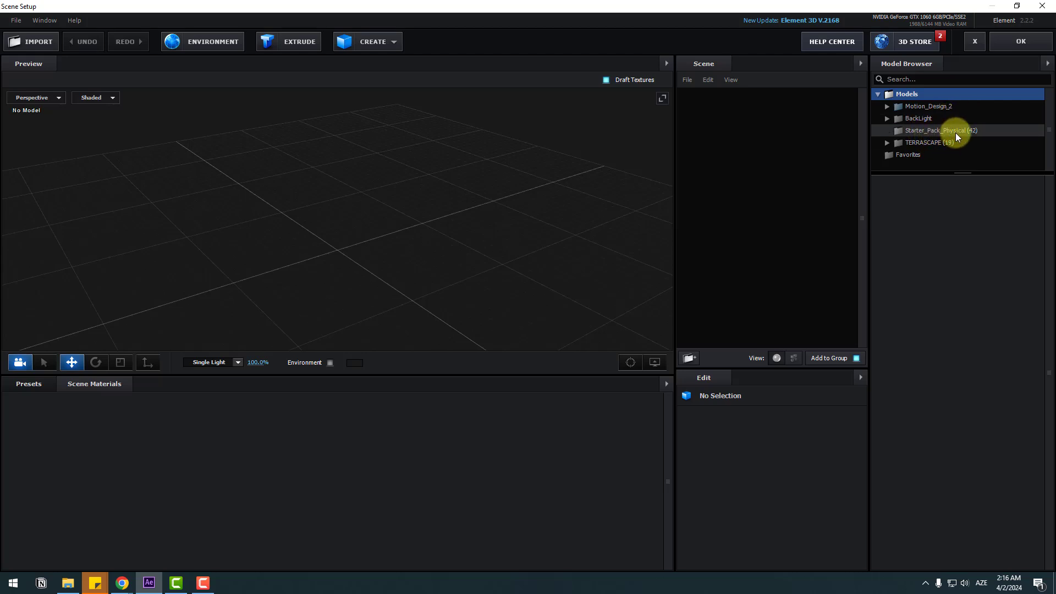
{"action": "left_click", "coordinate": [956, 131]}
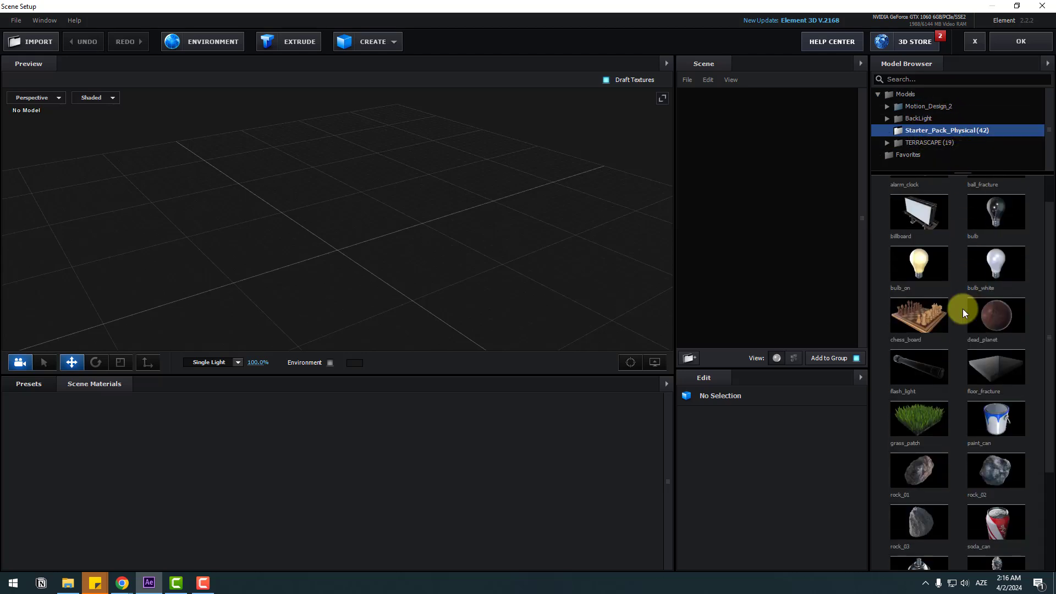
{"action": "scroll", "coordinate": [962, 305], "scroll_direction": "up", "scroll_amount": 2}
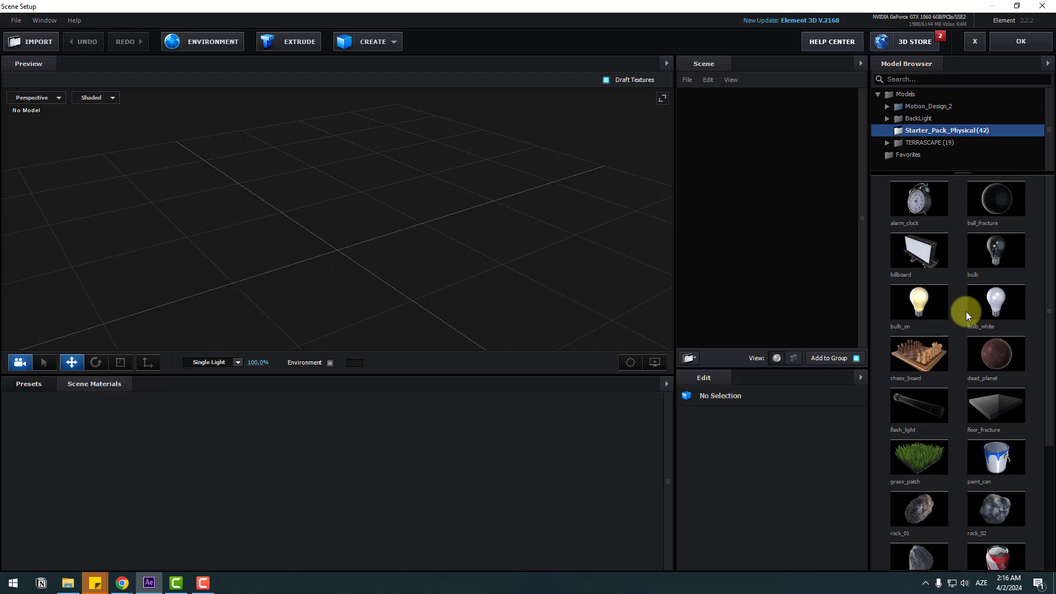
{"action": "left_click", "coordinate": [915, 199]}
Step: Turn on the Environment background in Scene Setup
{"action": "scroll", "coordinate": [312, 232], "scroll_direction": "up", "scroll_amount": 2}
{"action": "scroll", "coordinate": [270, 240], "scroll_direction": "up", "scroll_amount": 3}
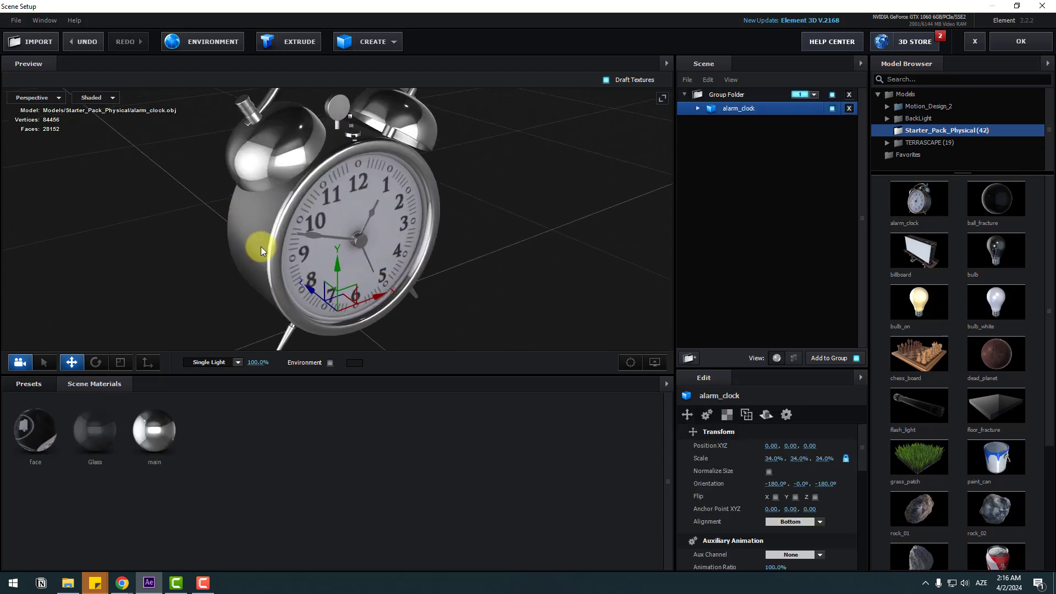
{"action": "scroll", "coordinate": [304, 194], "scroll_direction": "up", "scroll_amount": 3}
{"action": "scroll", "coordinate": [304, 194], "scroll_direction": "down", "scroll_amount": 5}
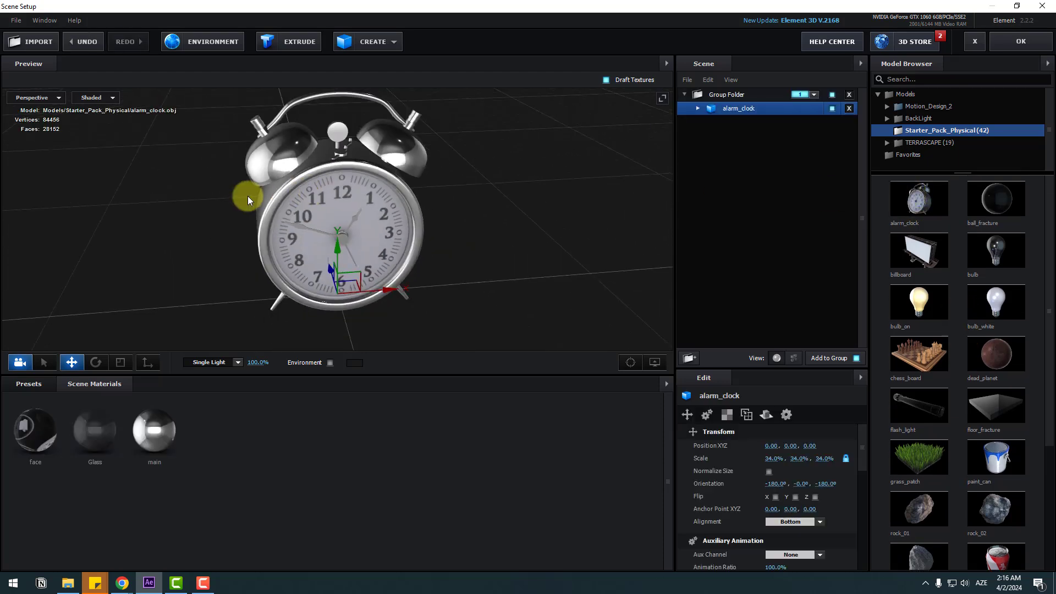
{"action": "left_click", "coordinate": [330, 363]}
{"action": "mouse_move", "coordinate": [555, 229]}
{"action": "left_mouse_down"}
{"action": "mouse_move", "coordinate": [407, 216]}
{"action": "mouse_move", "coordinate": [561, 206]}
{"action": "mouse_move", "coordinate": [547, 219]}
{"action": "left_mouse_up"}
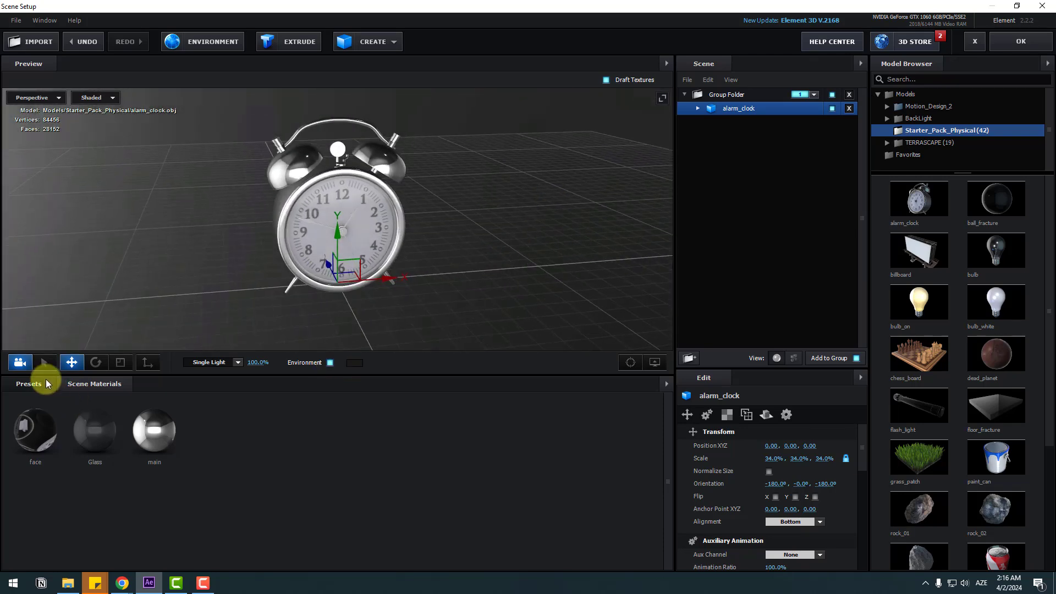
Step: Set the environment preset to the grey Basic_2K_04 interior map
{"action": "left_click", "coordinate": [29, 383]}
{"action": "left_click", "coordinate": [44, 411]}
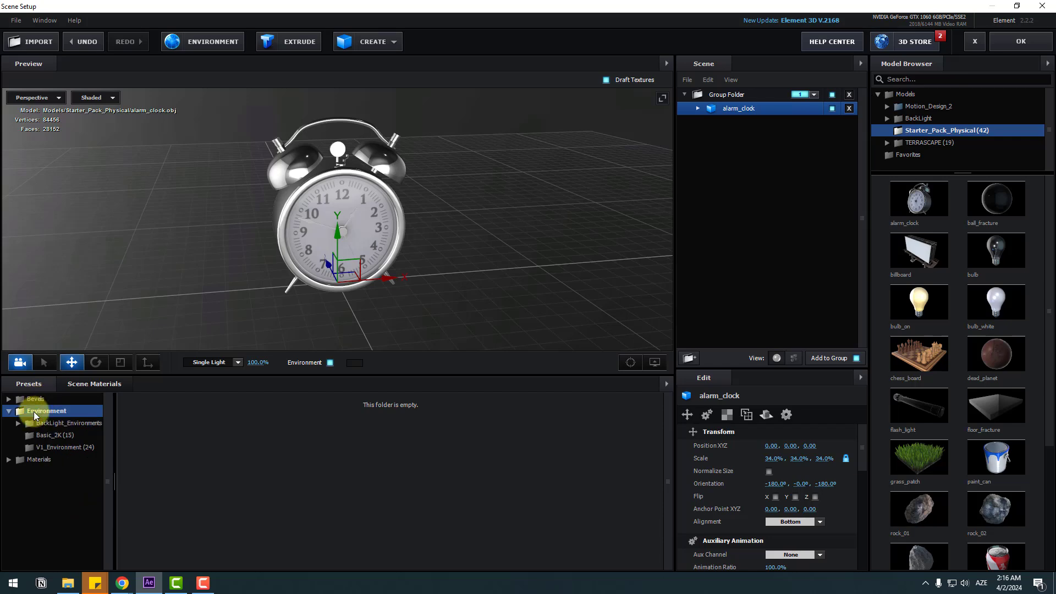
{"action": "left_click", "coordinate": [45, 437]}
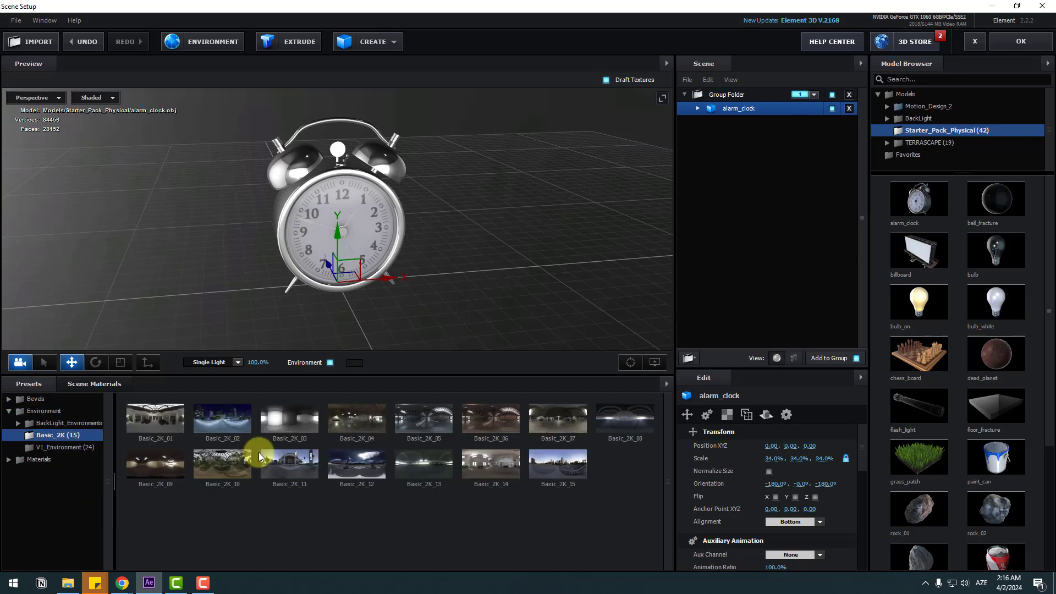
{"action": "left_click", "coordinate": [237, 426]}
{"action": "left_click_drag", "start_coordinate": [527, 231], "coordinate": [471, 283]}
{"action": "left_click", "coordinate": [370, 430]}
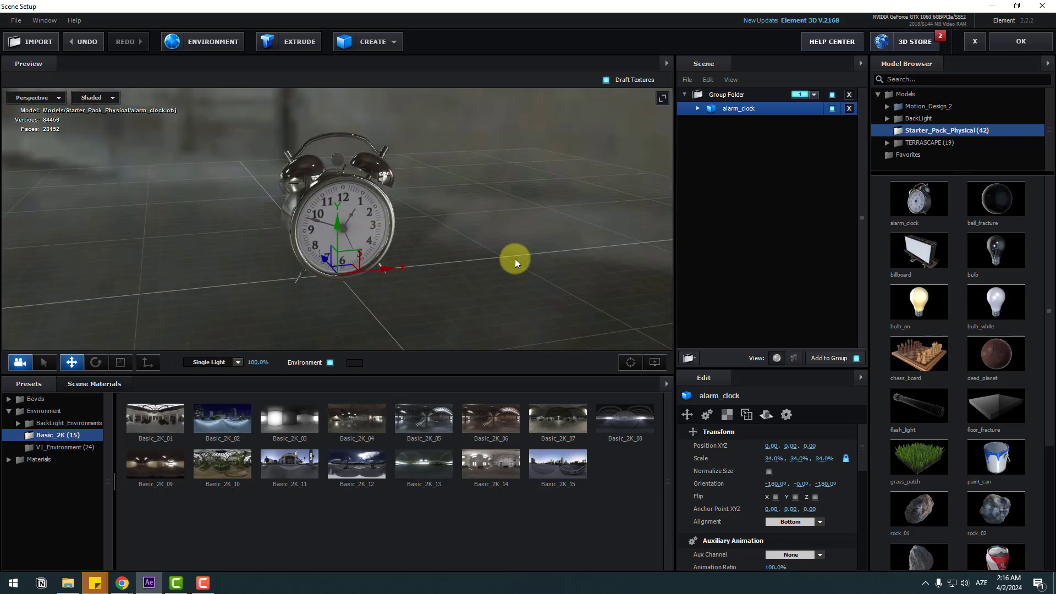
{"action": "scroll", "coordinate": [471, 284], "scroll_direction": "up", "scroll_amount": 3}
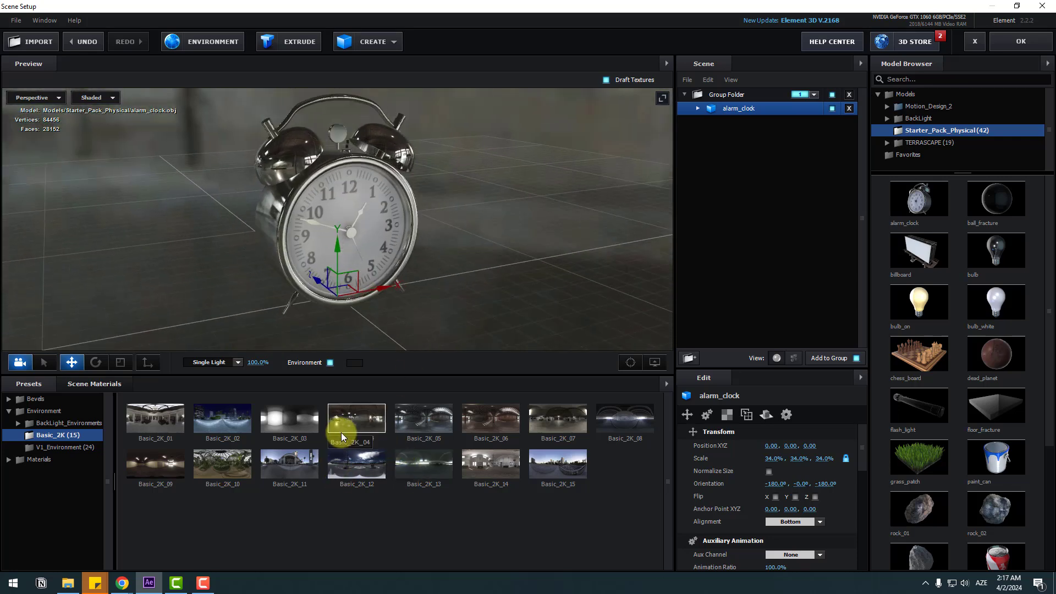
Step: Enable Show AO in the preview's View Options and inspect the clock
{"action": "left_click", "coordinate": [654, 362]}
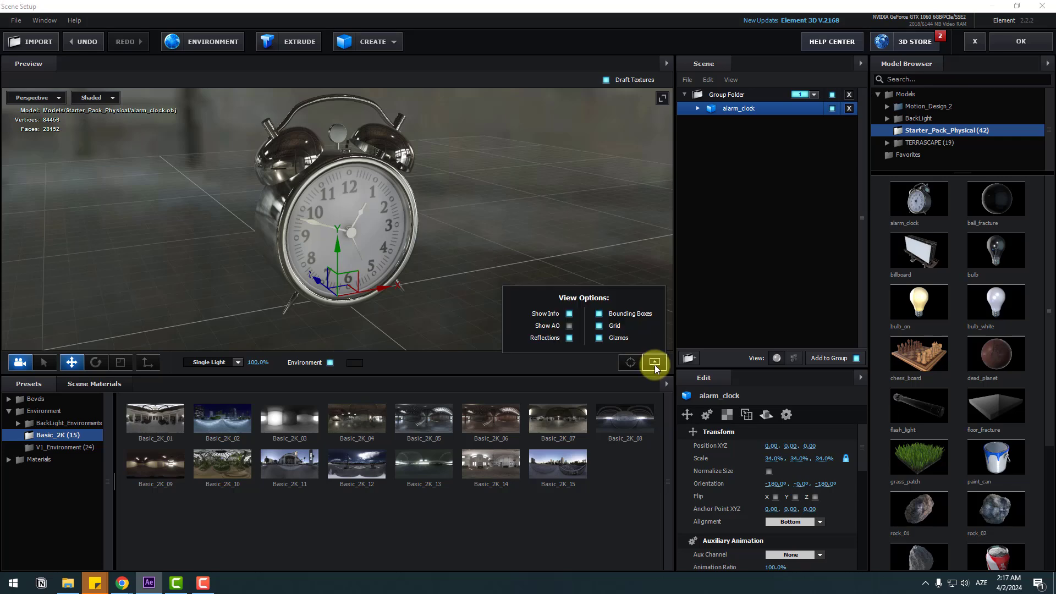
{"action": "left_click", "coordinate": [569, 326]}
{"action": "scroll", "coordinate": [423, 190], "scroll_direction": "up", "scroll_amount": 5}
{"action": "left_click_drag", "start_coordinate": [510, 166], "coordinate": [403, 266]}
{"action": "scroll", "coordinate": [434, 242], "scroll_direction": "up", "scroll_amount": 3}
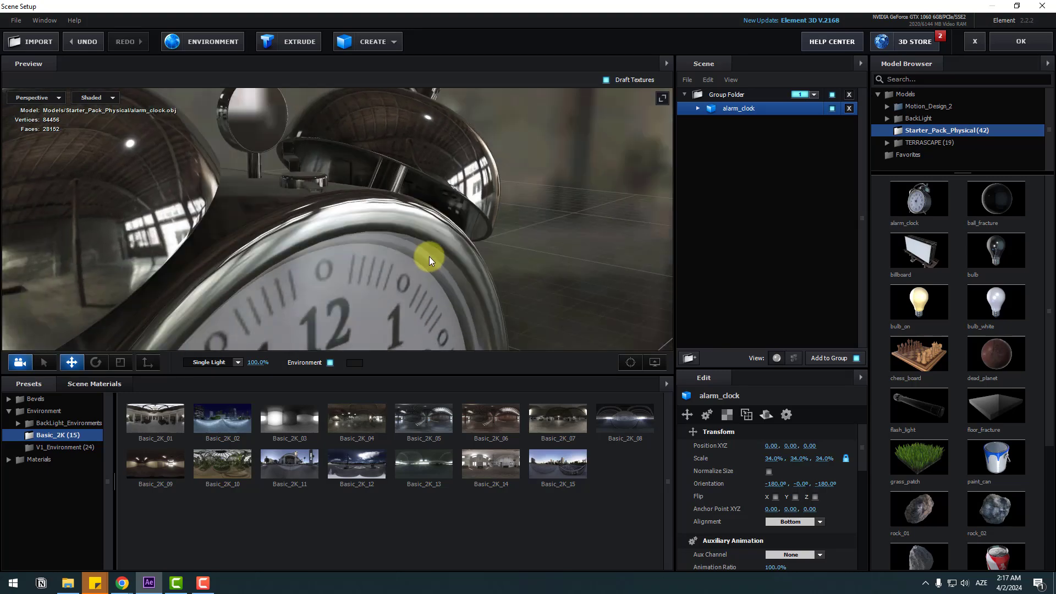
{"action": "scroll", "coordinate": [435, 253], "scroll_direction": "down", "scroll_amount": 2}
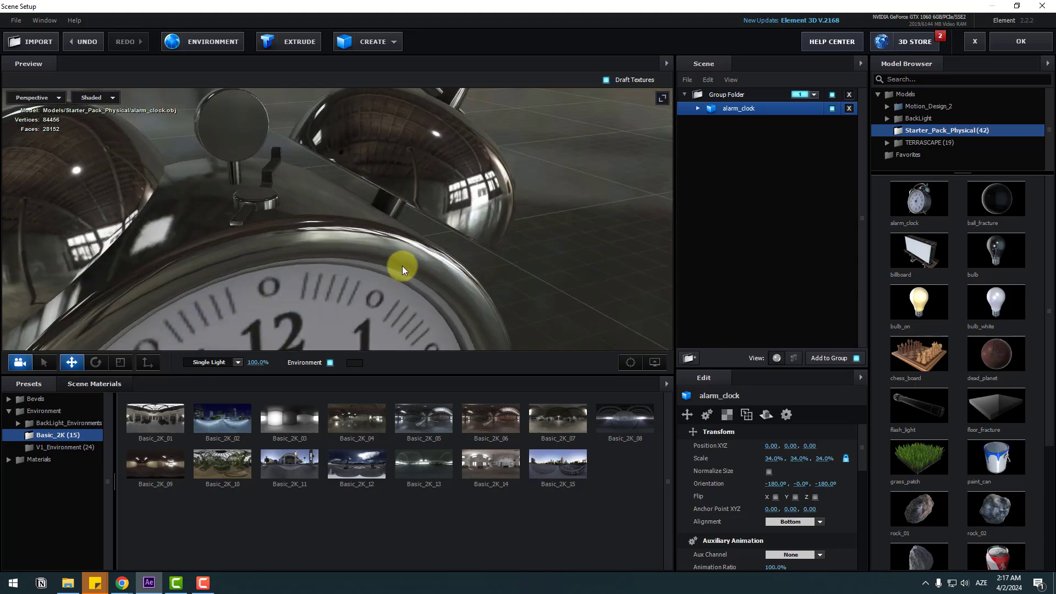
{"action": "scroll", "coordinate": [424, 279], "scroll_direction": "down", "scroll_amount": 5}
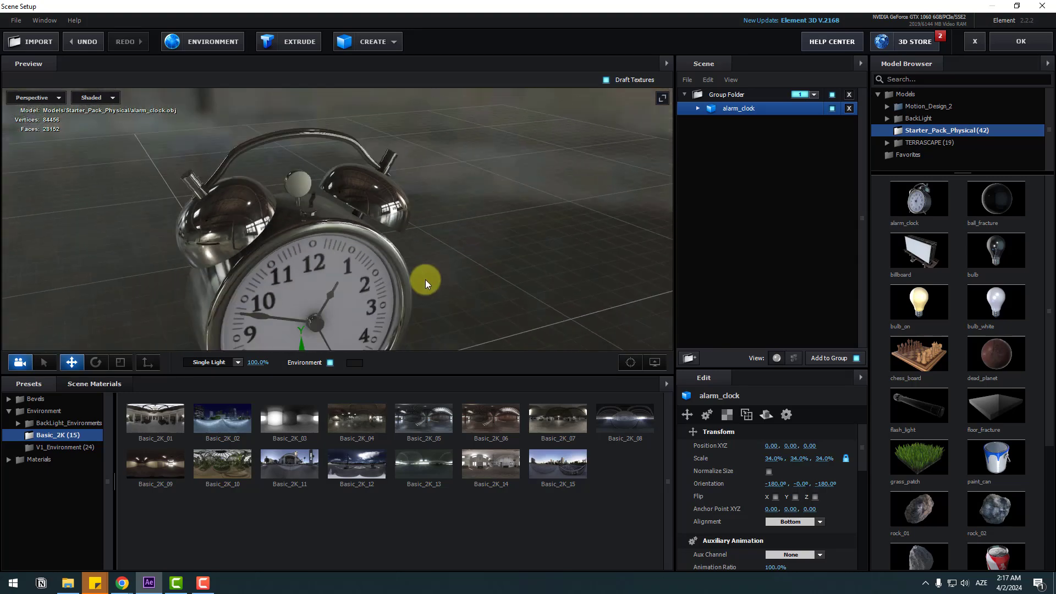
{"action": "scroll", "coordinate": [425, 280], "scroll_direction": "down", "scroll_amount": 3}
{"action": "mouse_move", "coordinate": [381, 309]}
{"action": "left_mouse_down"}
{"action": "mouse_move", "coordinate": [445, 254]}
{"action": "mouse_move", "coordinate": [431, 263]}
{"action": "left_mouse_up"}
{"action": "scroll", "coordinate": [431, 263], "scroll_direction": "down", "scroll_amount": 2}
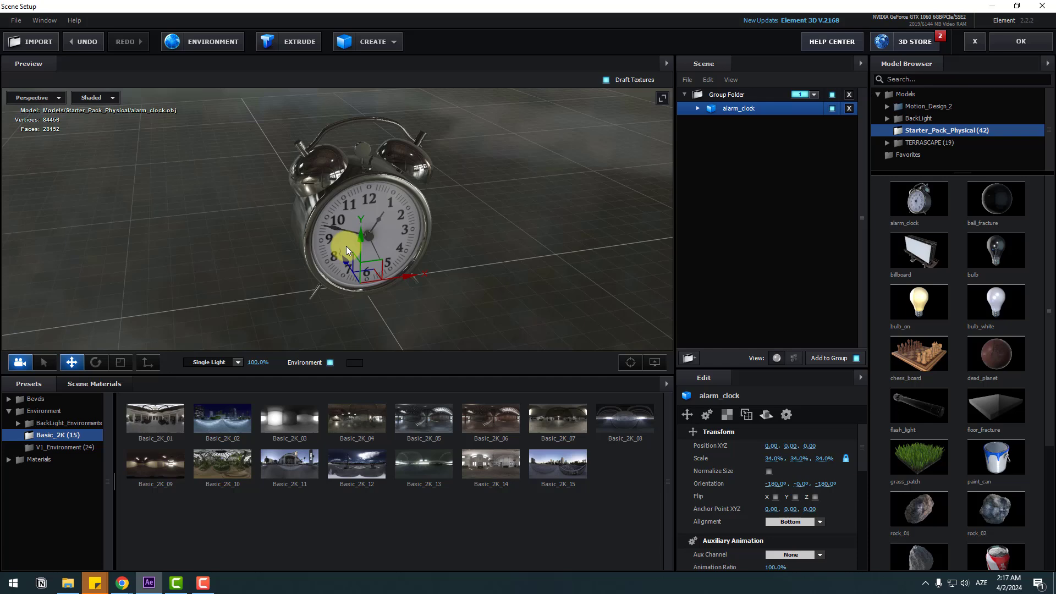
{"action": "left_click_drag", "start_coordinate": [347, 250], "coordinate": [294, 280]}
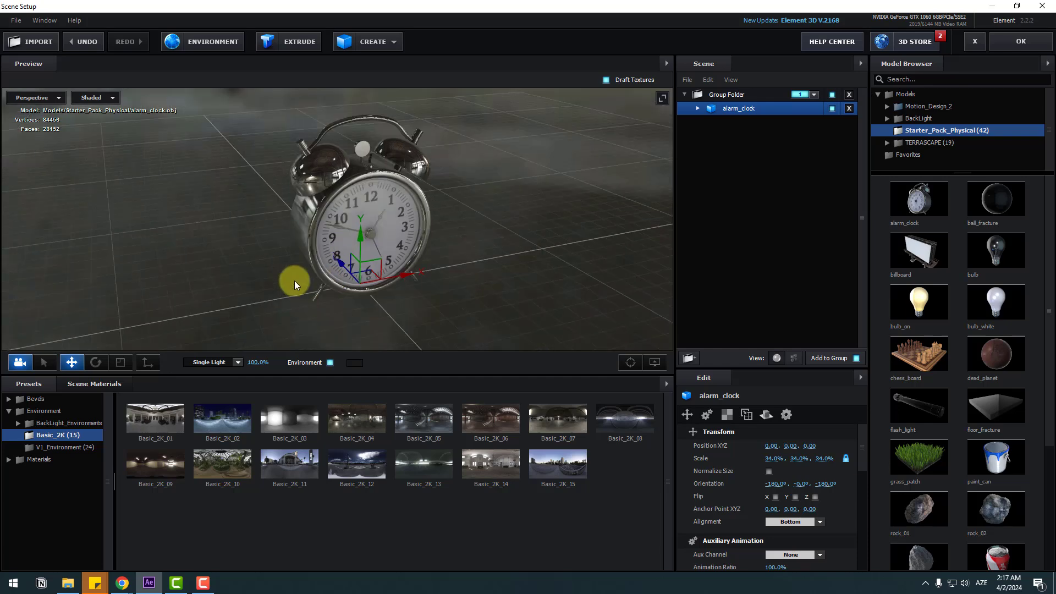
Step: Set the lighting preset to Cinema, after trying Sun
{"action": "left_click", "coordinate": [221, 364]}
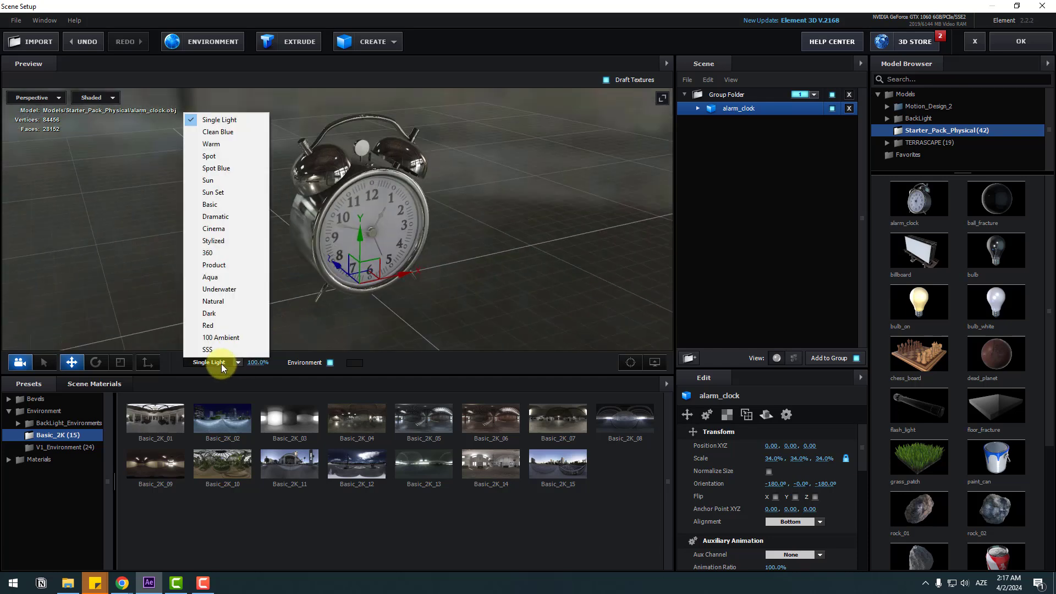
{"action": "left_click", "coordinate": [232, 181]}
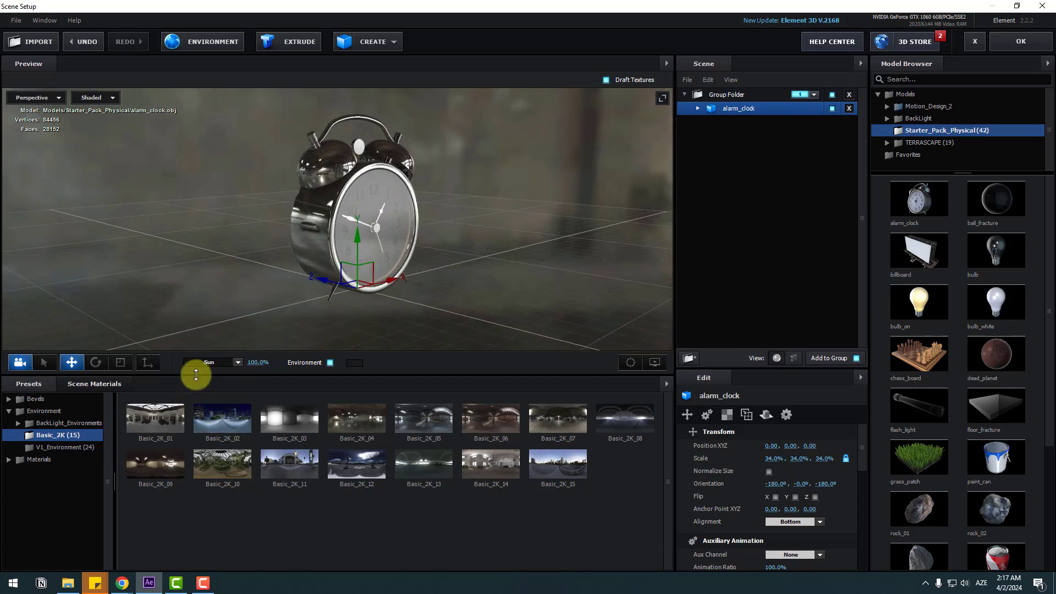
{"action": "left_click", "coordinate": [209, 362]}
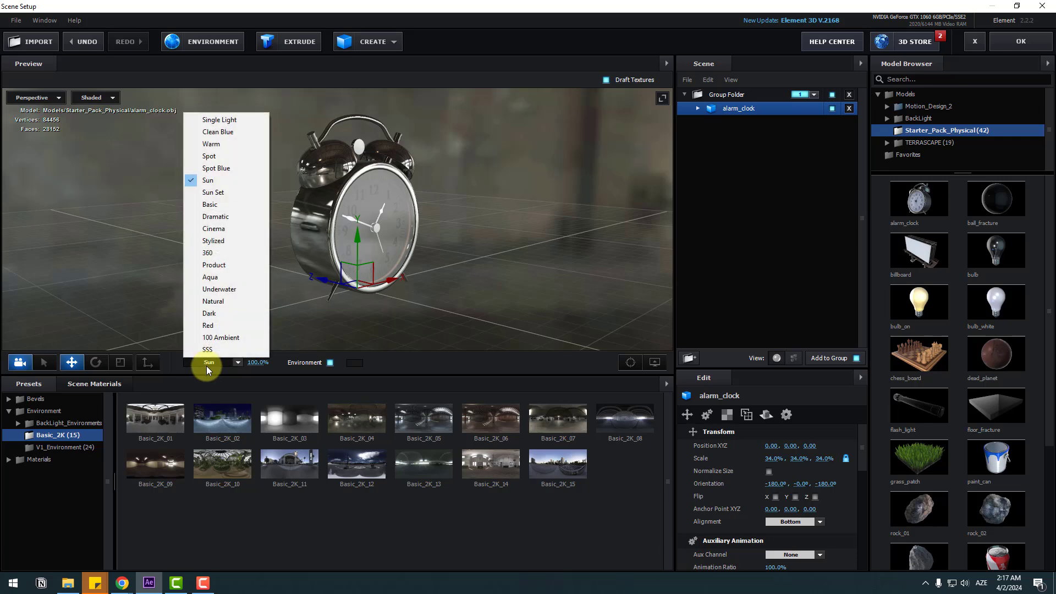
{"action": "left_click", "coordinate": [220, 231]}
{"action": "mouse_move", "coordinate": [215, 259]}
{"action": "left_mouse_down"}
{"action": "mouse_move", "coordinate": [241, 268]}
{"action": "mouse_move", "coordinate": [307, 259]}
{"action": "mouse_move", "coordinate": [229, 266]}
{"action": "mouse_move", "coordinate": [278, 236]}
{"action": "mouse_move", "coordinate": [592, 162]}
{"action": "left_mouse_up"}
Step: Browse Materials > Misc > Physical_Shaders to the Carbon_Fiber presets
{"action": "left_click", "coordinate": [37, 461]}
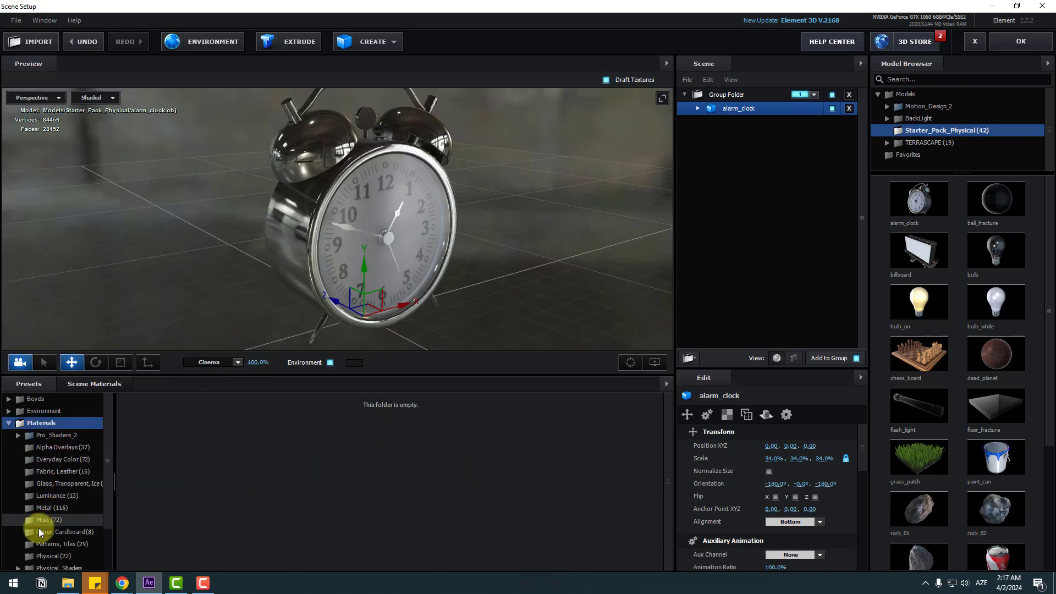
{"action": "left_click", "coordinate": [47, 524]}
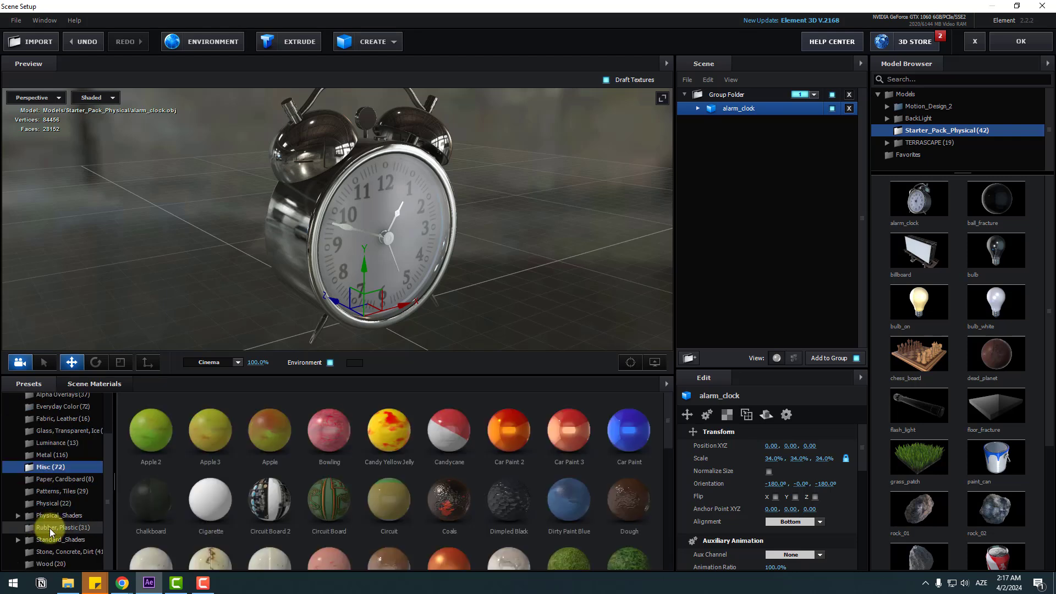
{"action": "left_click", "coordinate": [50, 517]}
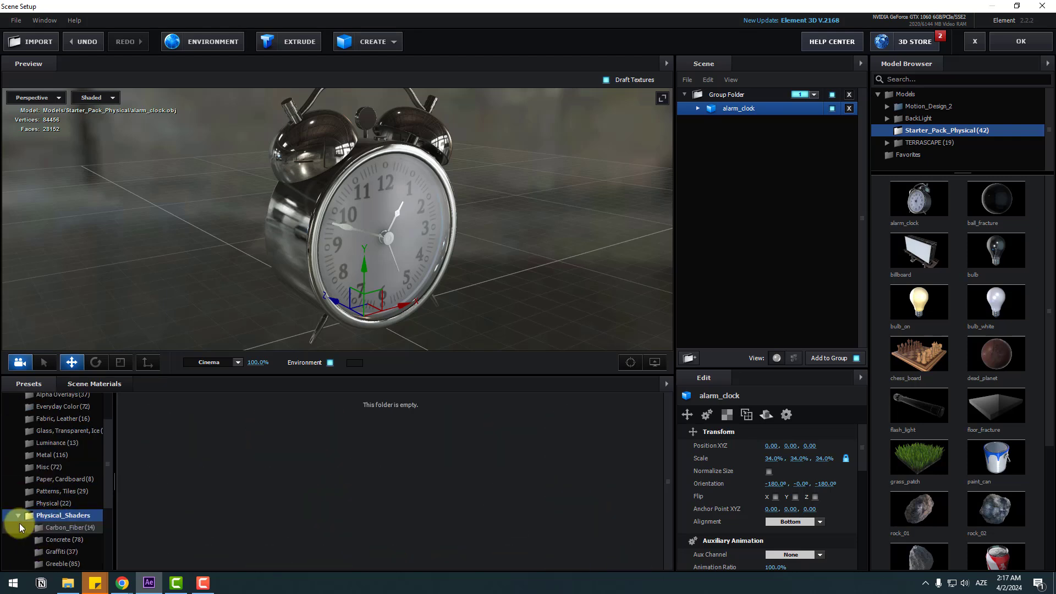
{"action": "left_click", "coordinate": [71, 528]}
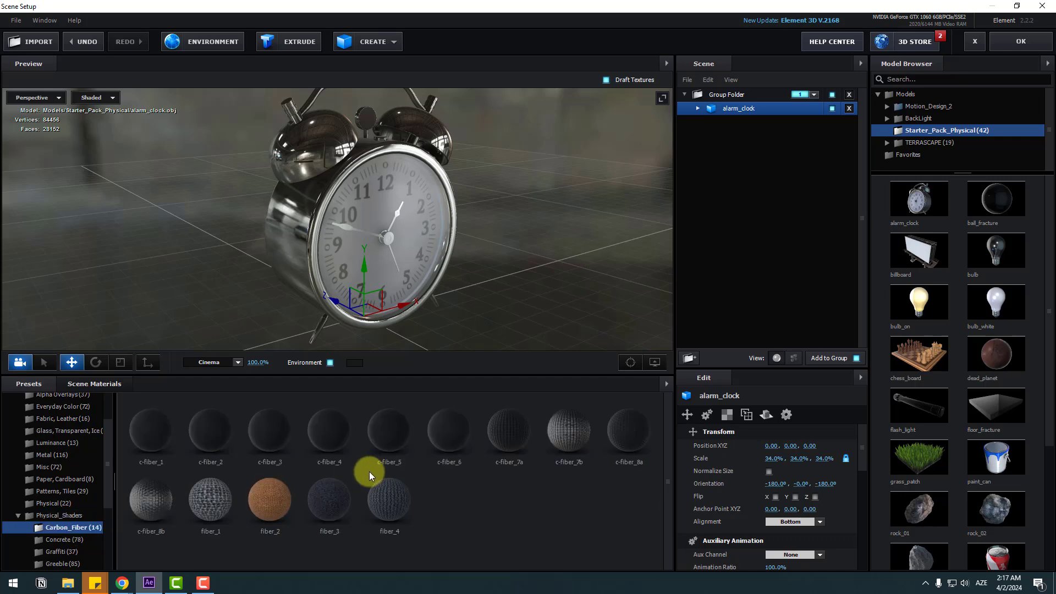
{"action": "scroll", "coordinate": [309, 146], "scroll_direction": "up", "scroll_amount": 3}
{"action": "scroll", "coordinate": [236, 209], "scroll_direction": "up", "scroll_amount": 3}
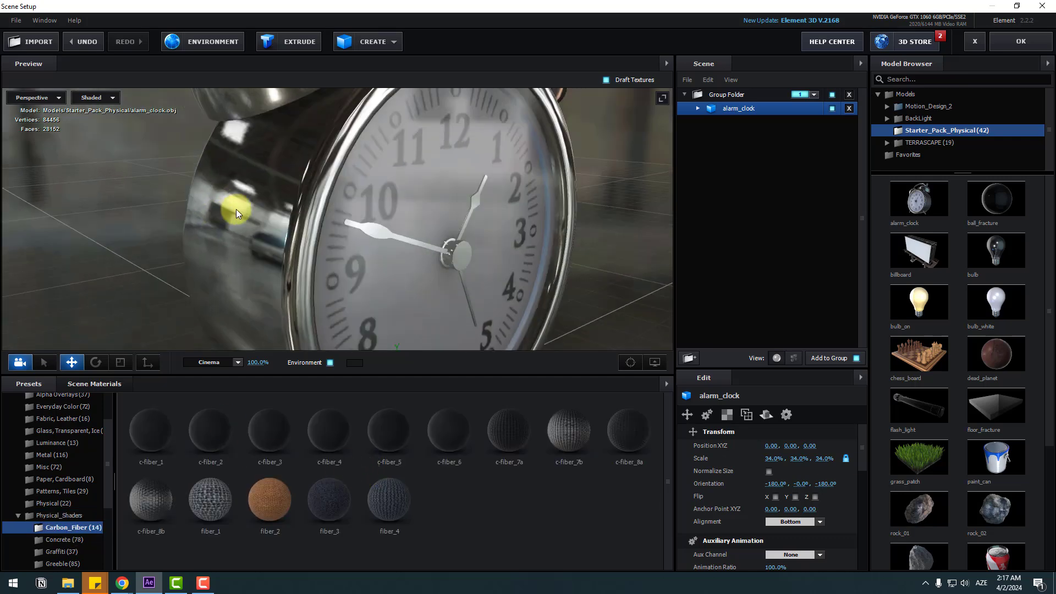
{"action": "left_click_drag", "start_coordinate": [236, 209], "coordinate": [319, 183]}
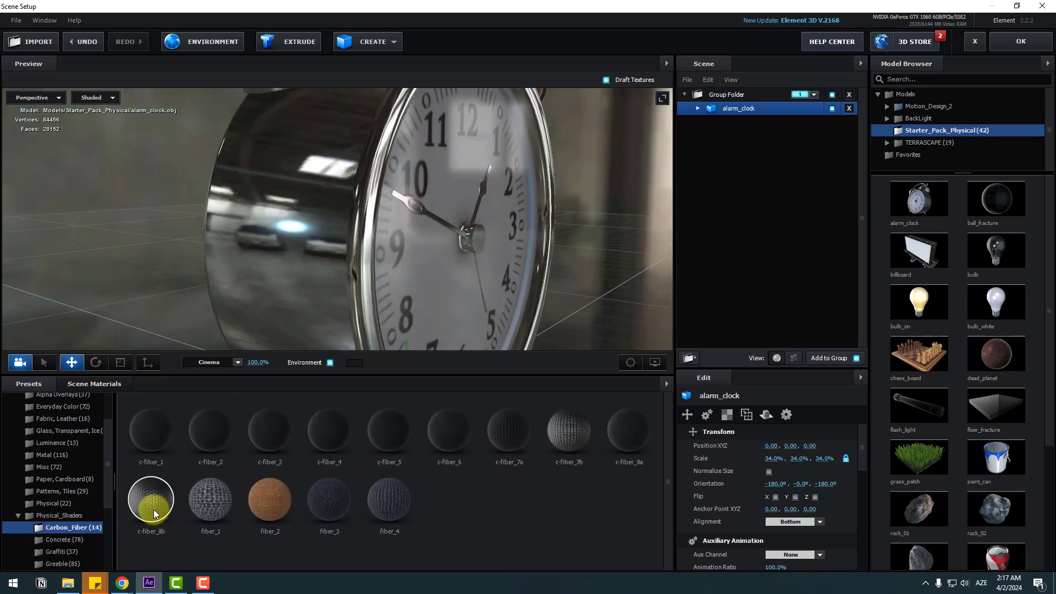
Step: Try a carbon-fibre material on the clock, undo it back to chrome, and apply the scene
{"action": "left_click_drag", "start_coordinate": [299, 156], "coordinate": [299, 154]}
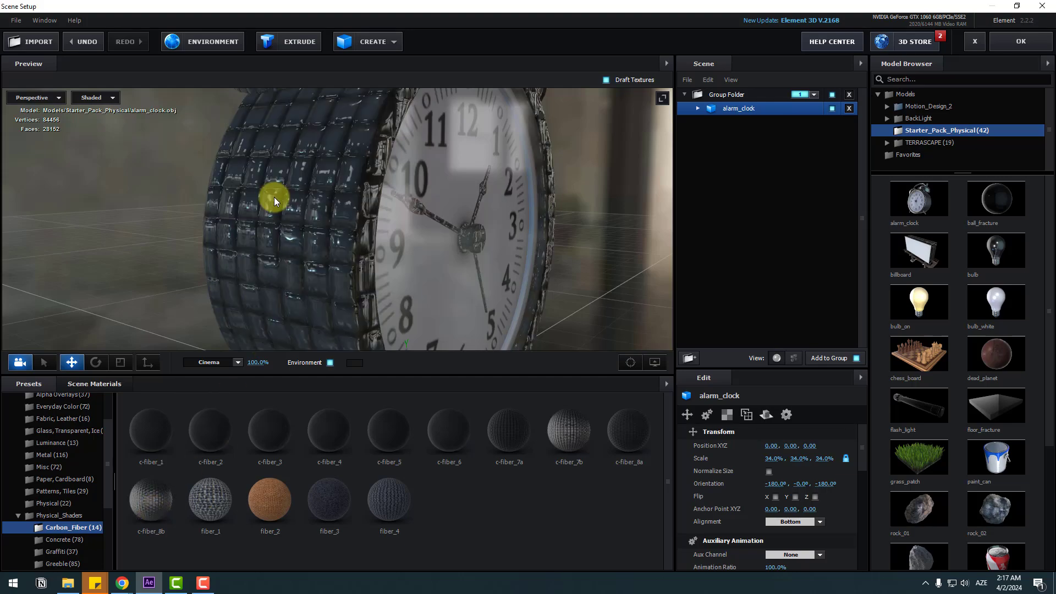
{"action": "mouse_move", "coordinate": [274, 197]}
{"action": "left_mouse_down"}
{"action": "mouse_move", "coordinate": [335, 245]}
{"action": "mouse_move", "coordinate": [398, 243]}
{"action": "mouse_move", "coordinate": [277, 243]}
{"action": "left_mouse_up"}
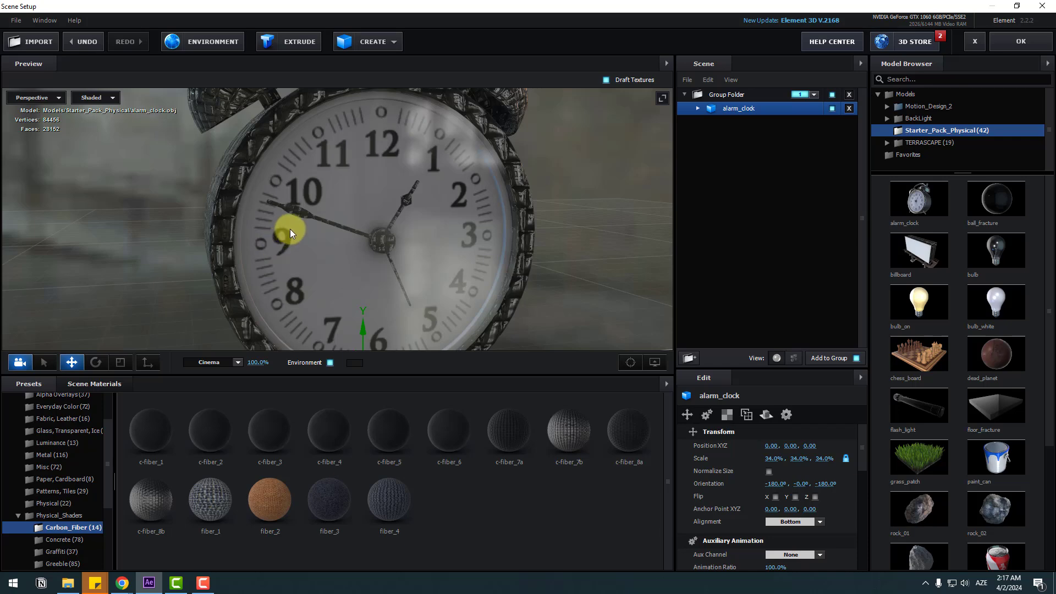
{"action": "key", "text": "ctrl+z"}
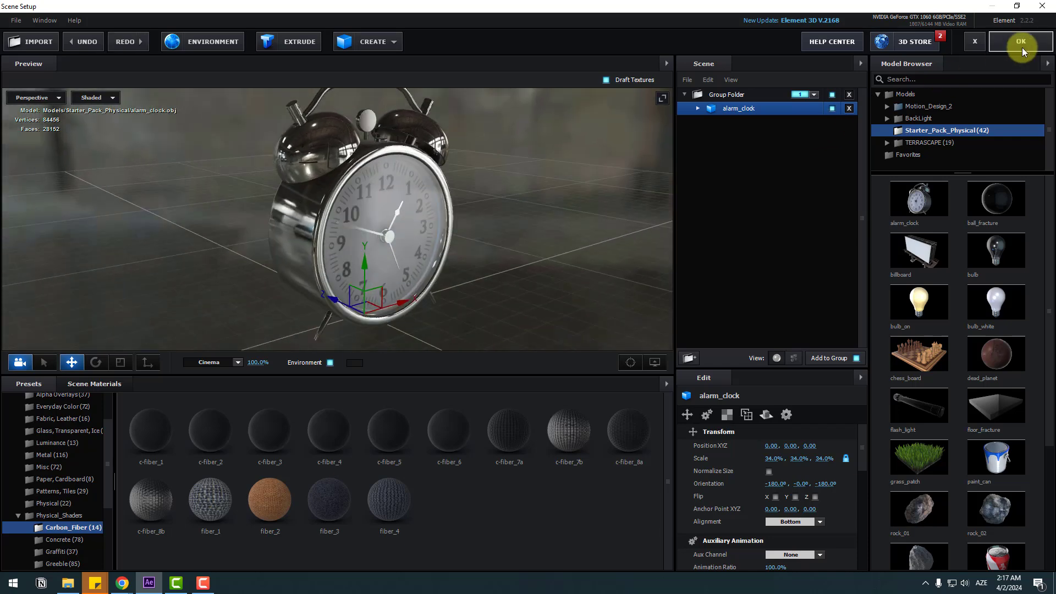
{"action": "left_click", "coordinate": [1021, 45]}
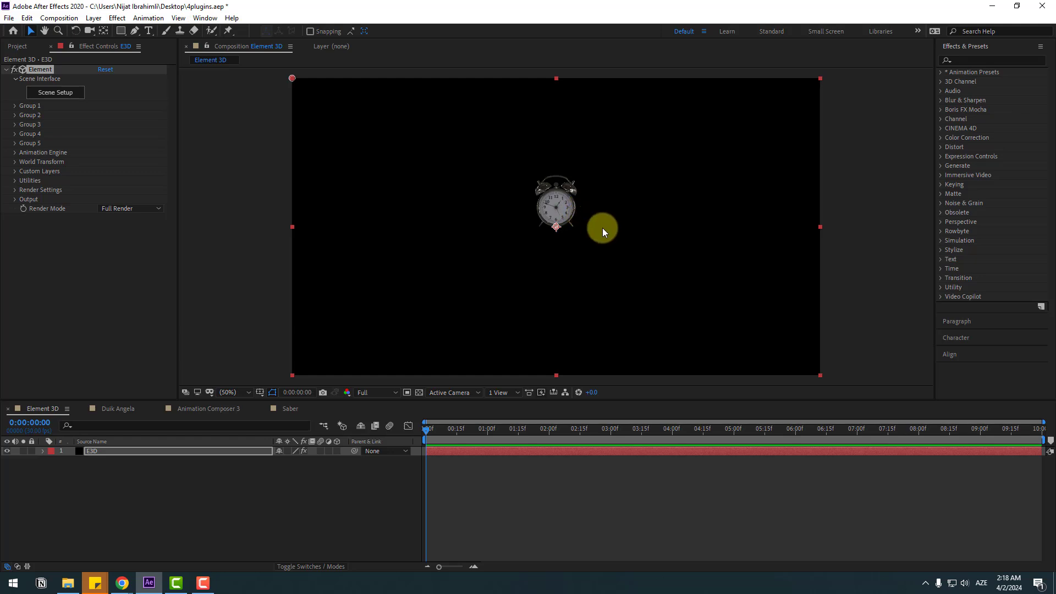
Step: Create a Group 1 Null from E3D's Group 1 > Group Utilities and select it
{"action": "left_click", "coordinate": [90, 451]}
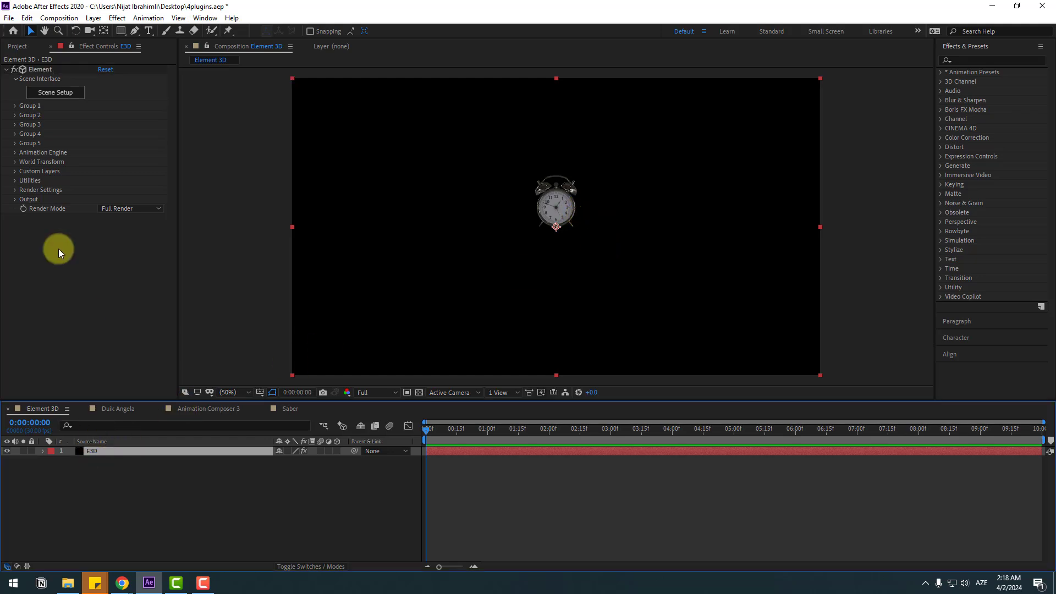
{"action": "left_click", "coordinate": [15, 105]}
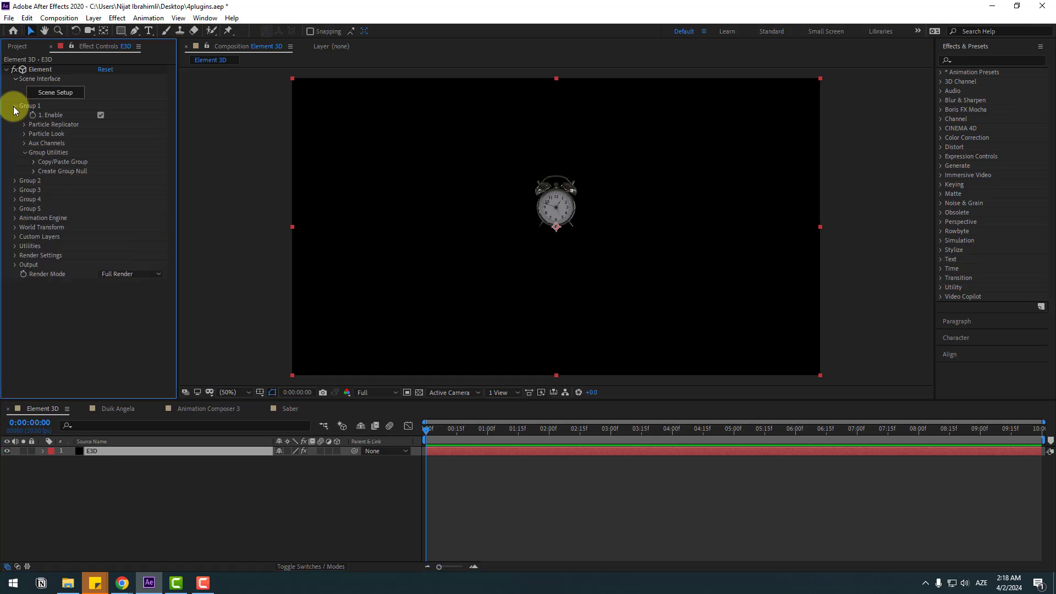
{"action": "left_click", "coordinate": [33, 171]}
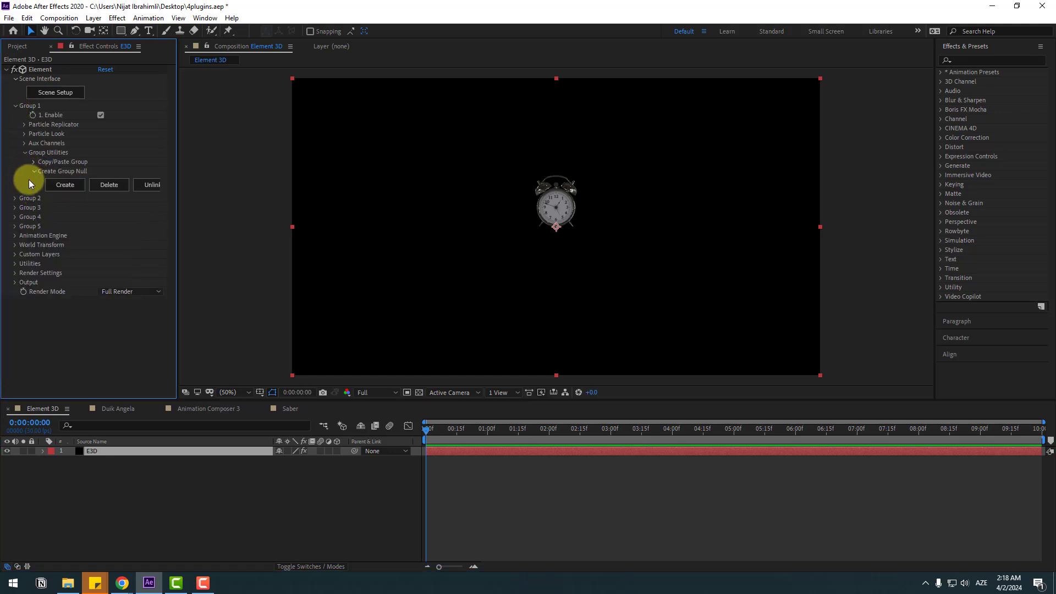
{"action": "left_click", "coordinate": [64, 185]}
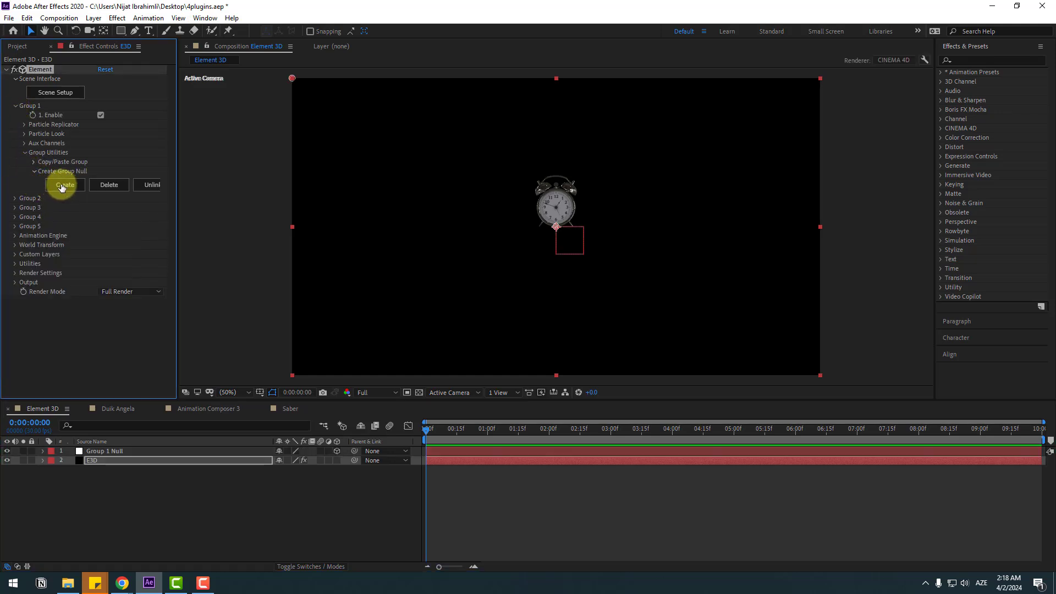
{"action": "left_click", "coordinate": [98, 493]}
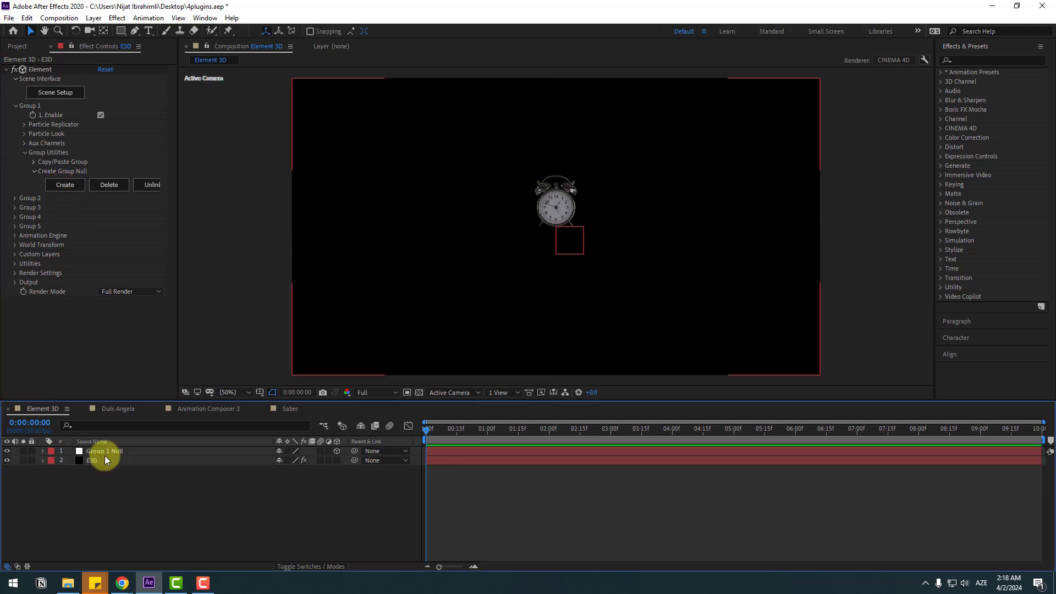
{"action": "left_click", "coordinate": [107, 451]}
{"action": "scroll", "coordinate": [488, 205], "scroll_direction": "up", "scroll_amount": 2}
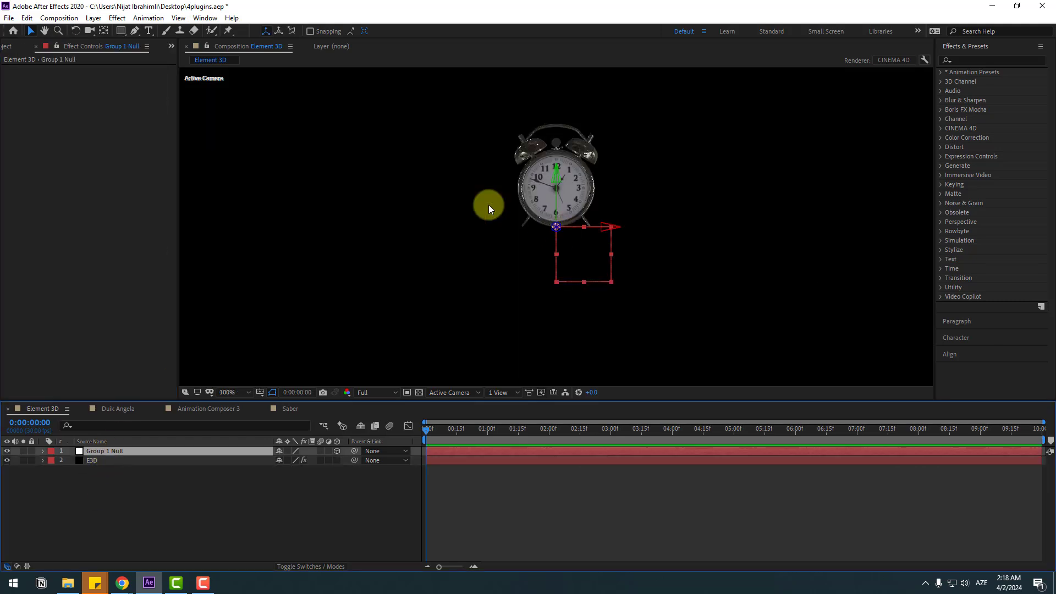
Step: Move Group 1 Null's anchor up to the clock's centre, then test and undo a Y rotation
{"action": "left_click", "coordinate": [107, 30]}
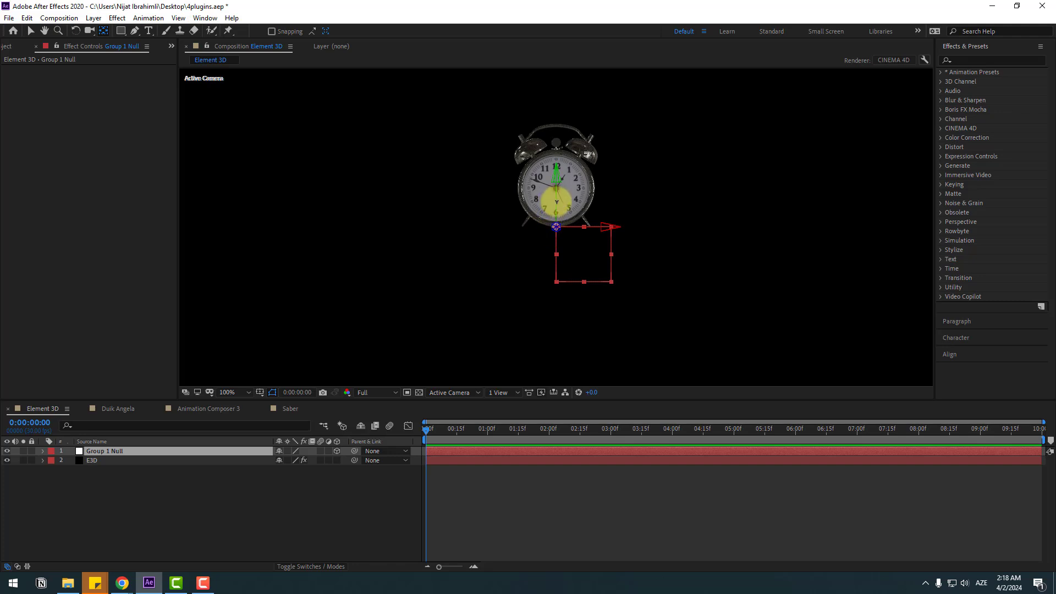
{"action": "left_click_drag", "start_coordinate": [556, 202], "coordinate": [556, 157]}
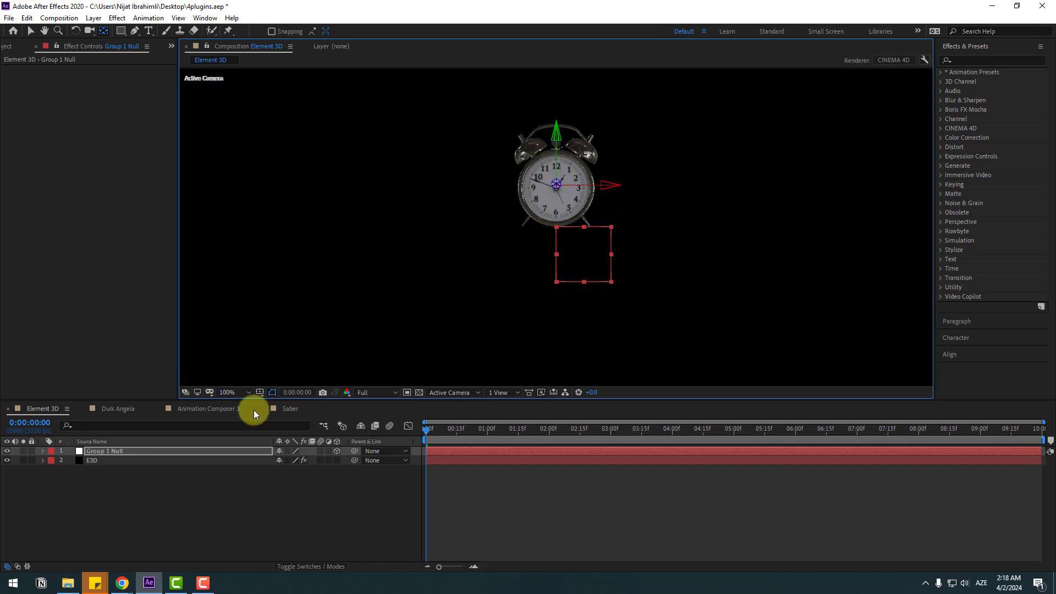
{"action": "left_click", "coordinate": [114, 455]}
{"action": "key", "text": "r"}
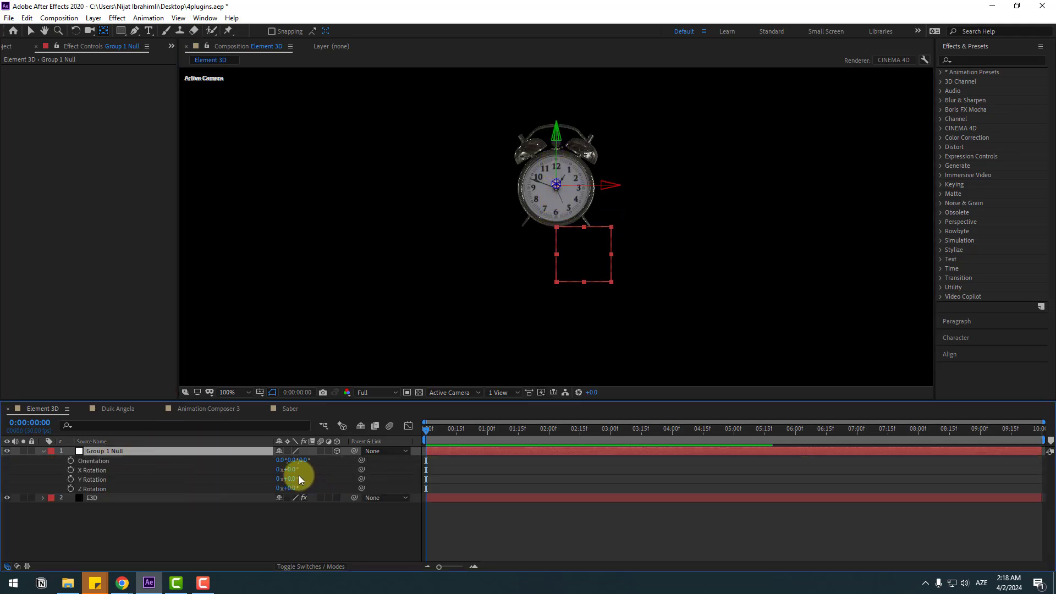
{"action": "mouse_move", "coordinate": [296, 477]}
{"action": "left_mouse_down"}
{"action": "mouse_move", "coordinate": [533, 454]}
{"action": "mouse_move", "coordinate": [415, 462]}
{"action": "left_mouse_up"}
{"action": "key", "text": "ctrl+z"}
Step: Add a new camera layer from the timeline's New menu
{"action": "left_click", "coordinate": [31, 30]}
{"action": "left_click", "coordinate": [87, 196]}
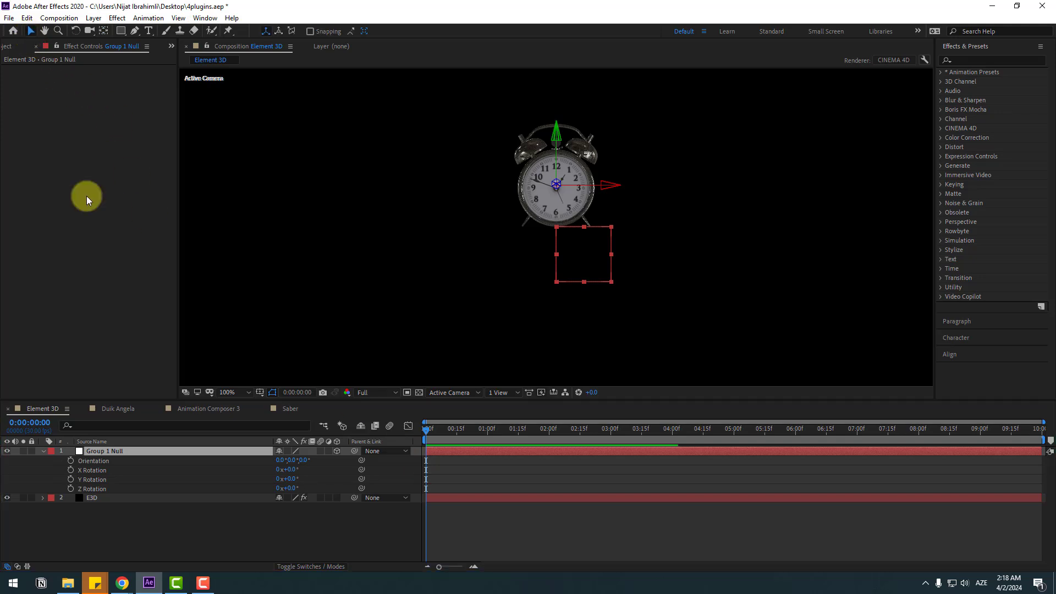
{"action": "right_click", "coordinate": [135, 535]}
{"action": "mouse_move", "coordinate": [198, 413]}
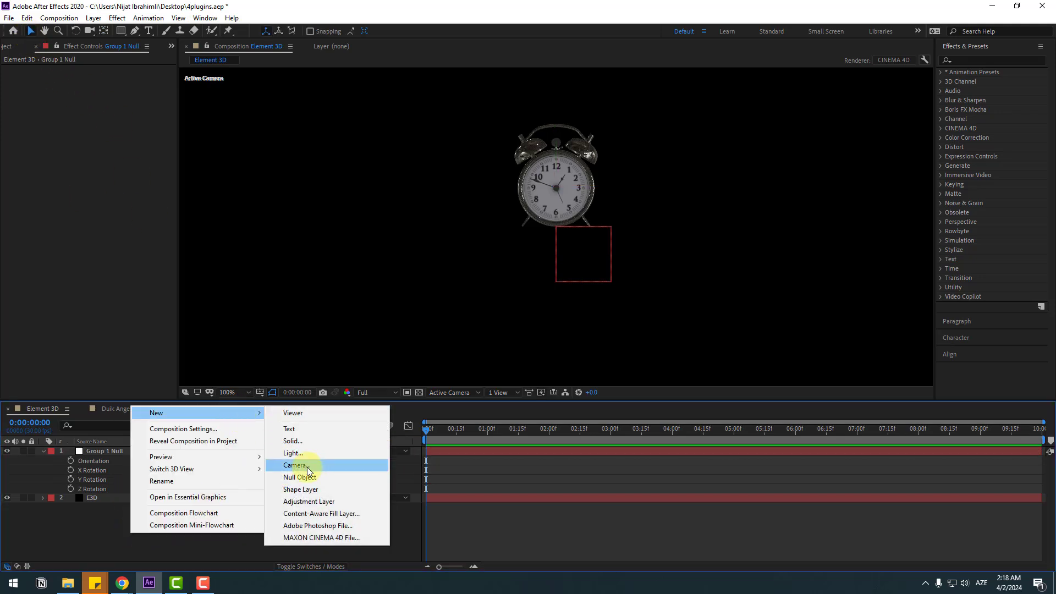
{"action": "left_click", "coordinate": [307, 466]}
Step: Confirm Camera 1, fit the viewer, and dolly and pan with the Unified Camera onto the clock face
{"action": "left_click", "coordinate": [525, 339]}
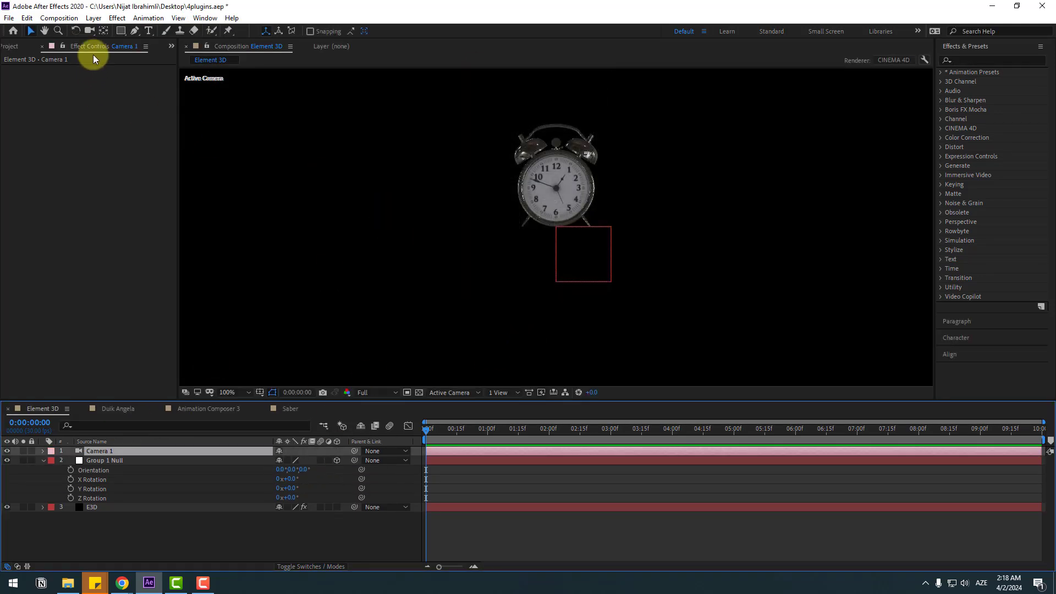
{"action": "left_click", "coordinate": [91, 31]}
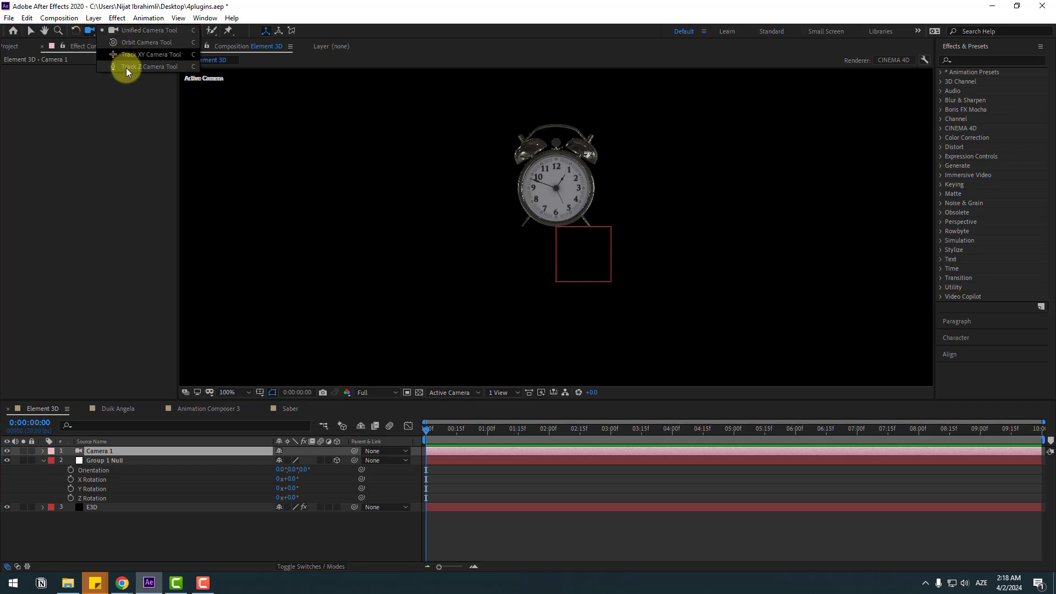
{"action": "left_click", "coordinate": [190, 32]}
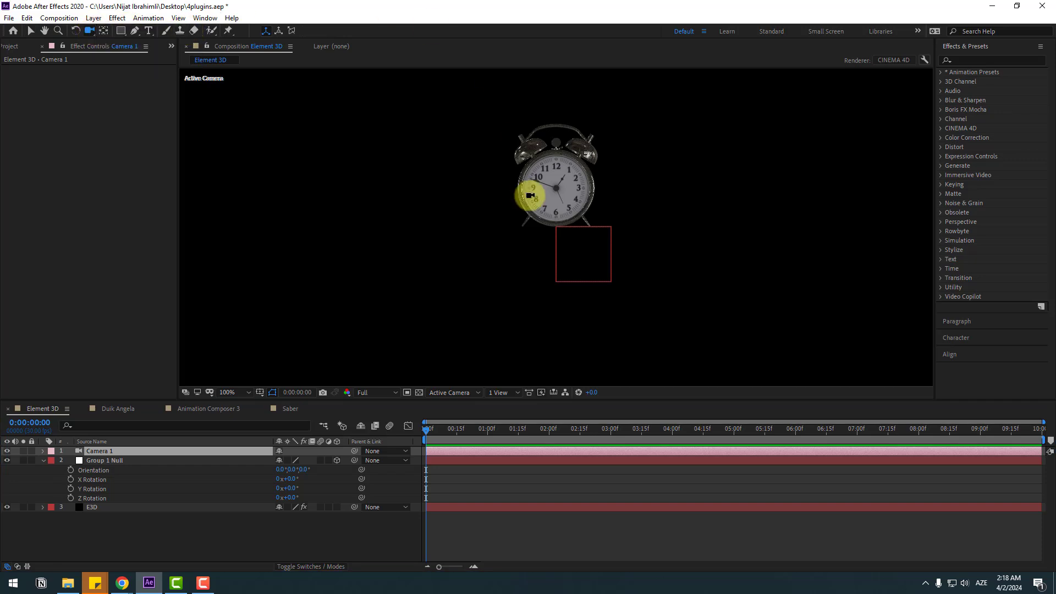
{"action": "left_click_drag", "start_coordinate": [582, 226], "coordinate": [637, 53]}
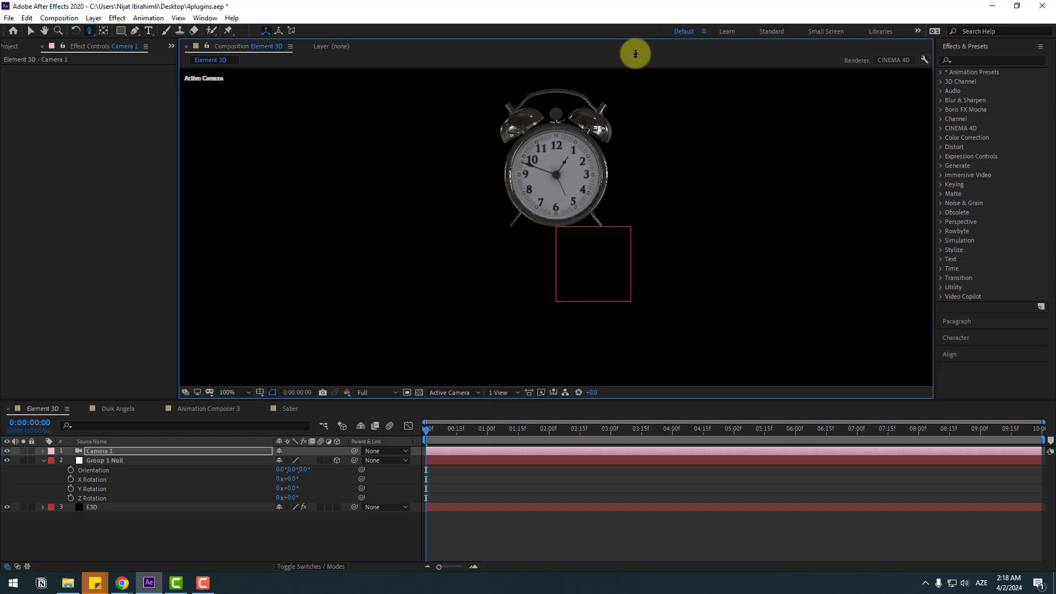
{"action": "left_click", "coordinate": [246, 392]}
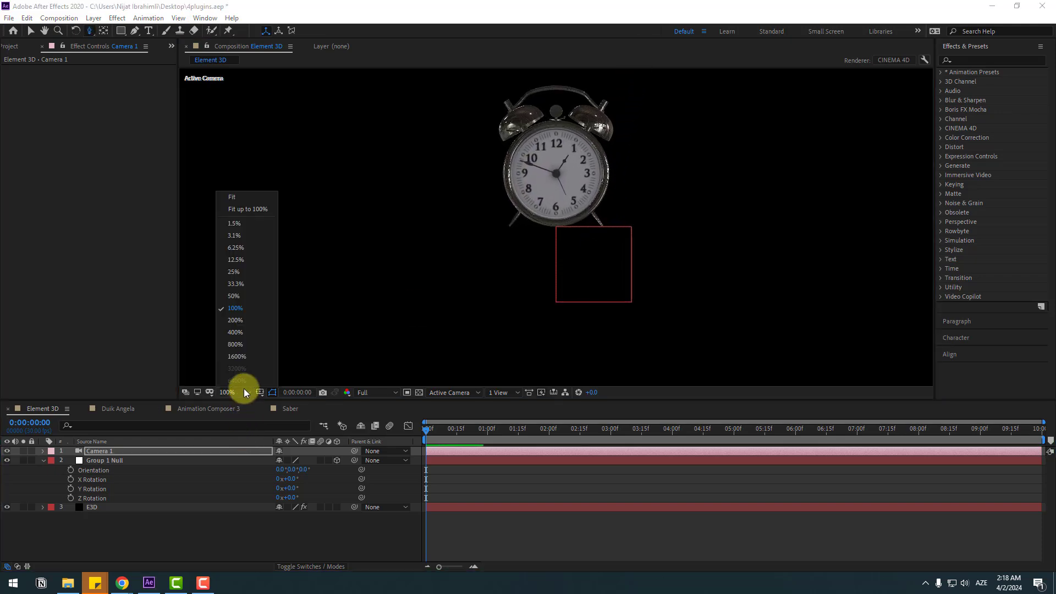
{"action": "left_click", "coordinate": [249, 211]}
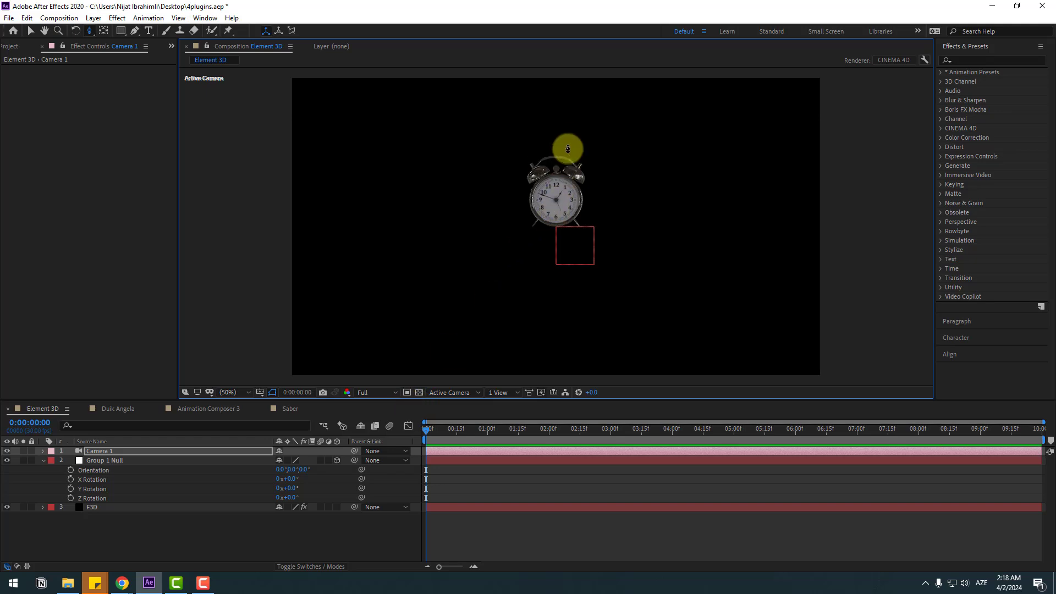
{"action": "left_click_drag", "start_coordinate": [569, 141], "coordinate": [582, 47]}
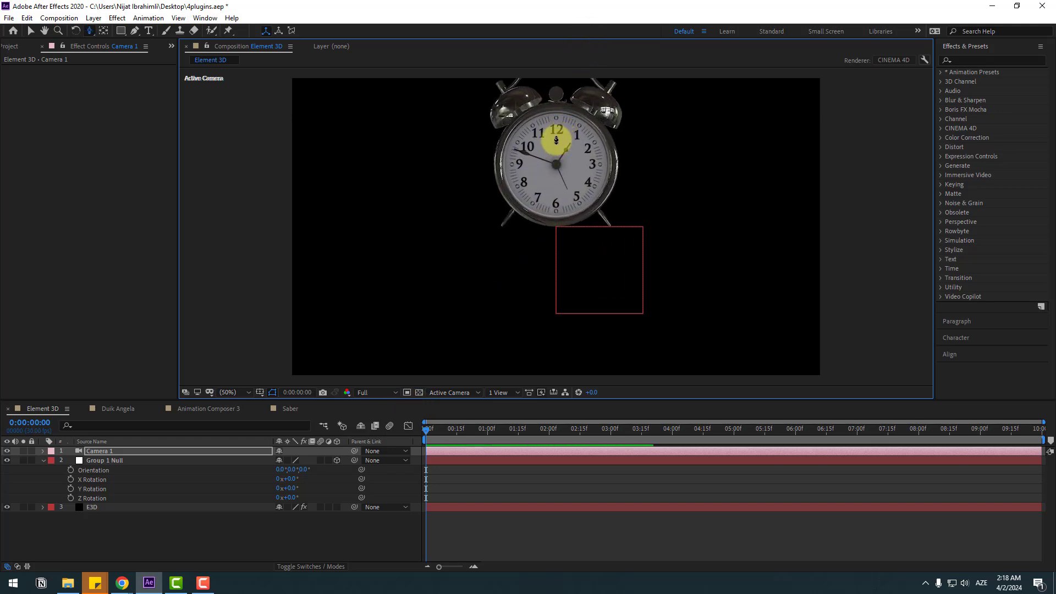
{"action": "mouse_move", "coordinate": [556, 141]}
{"action": "left_mouse_down"}
{"action": "mouse_move", "coordinate": [553, 246]}
{"action": "mouse_move", "coordinate": [596, 59]}
{"action": "mouse_move", "coordinate": [566, 200]}
{"action": "mouse_move", "coordinate": [618, 220]}
{"action": "mouse_move", "coordinate": [572, 203]}
{"action": "left_mouse_up"}
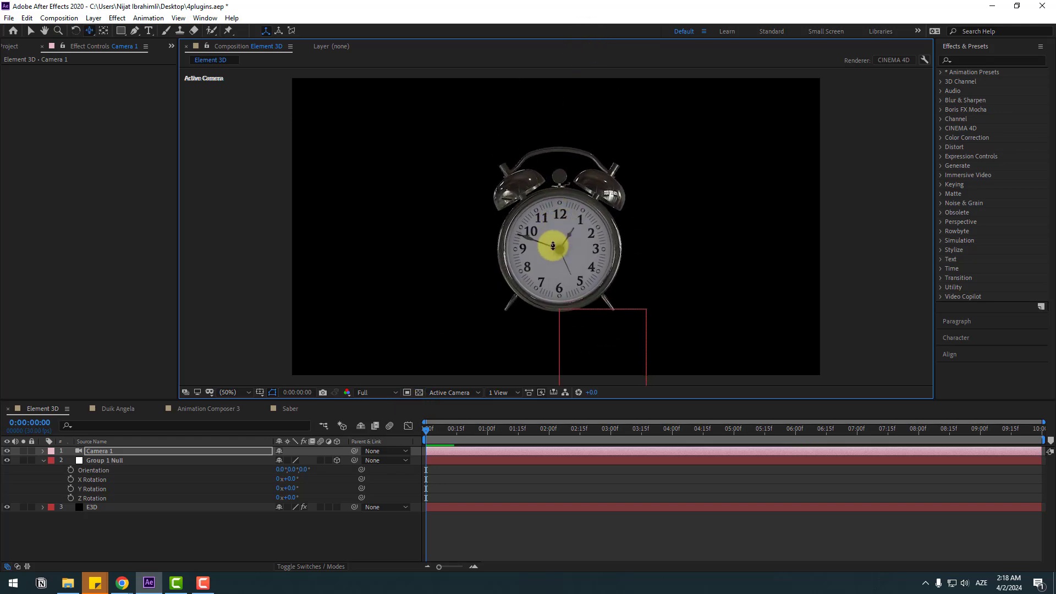
Step: Set X, Y and Z Rotation keyframes on Group 1 Null at 0:00 and end the work area at 5:00
{"action": "key", "text": "v"}
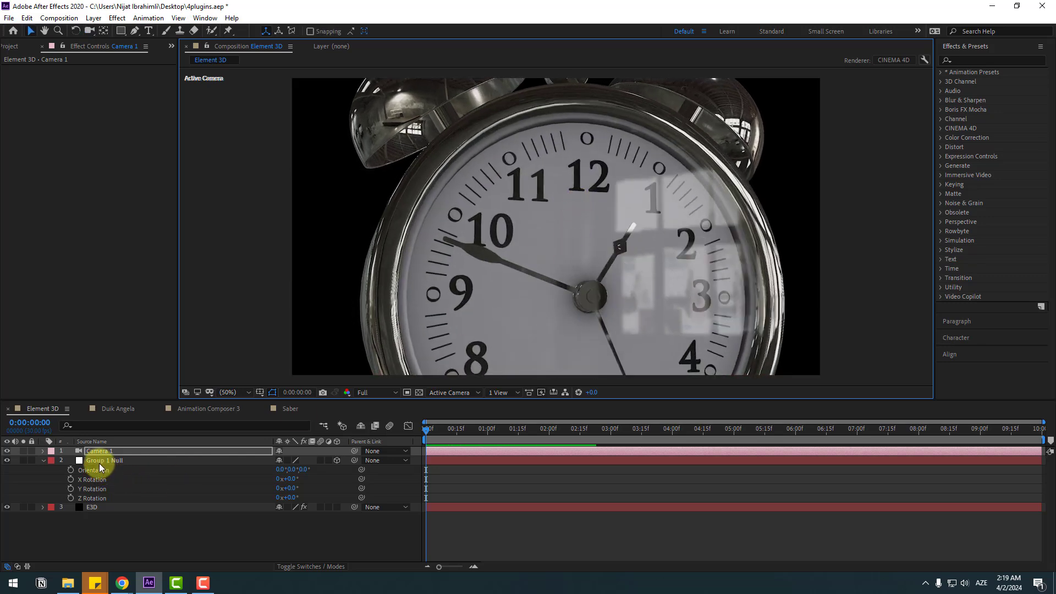
{"action": "left_click", "coordinate": [99, 463]}
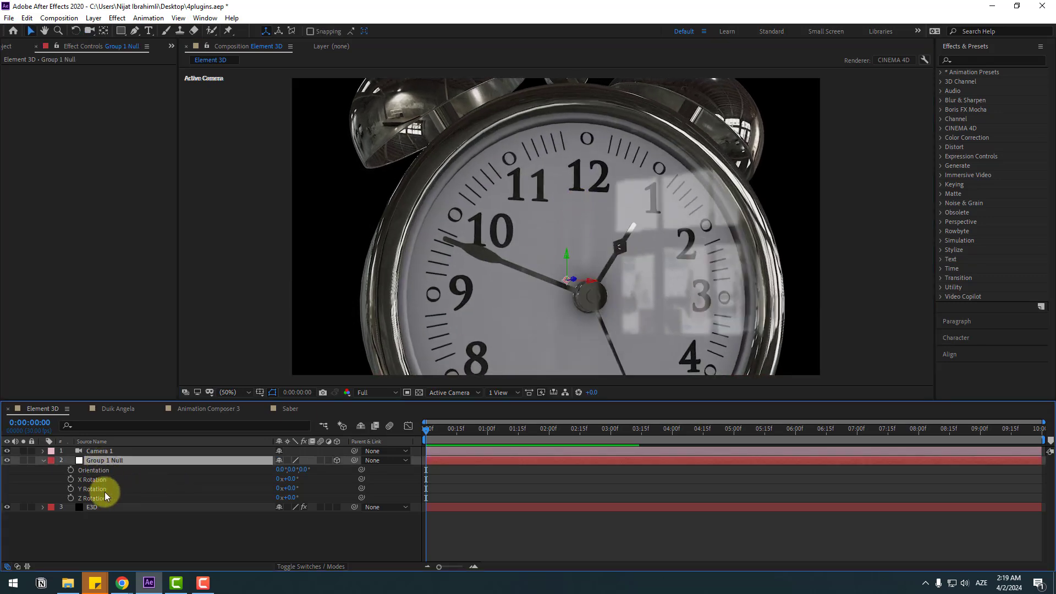
{"action": "left_click", "coordinate": [70, 479]}
{"action": "left_click", "coordinate": [70, 497]}
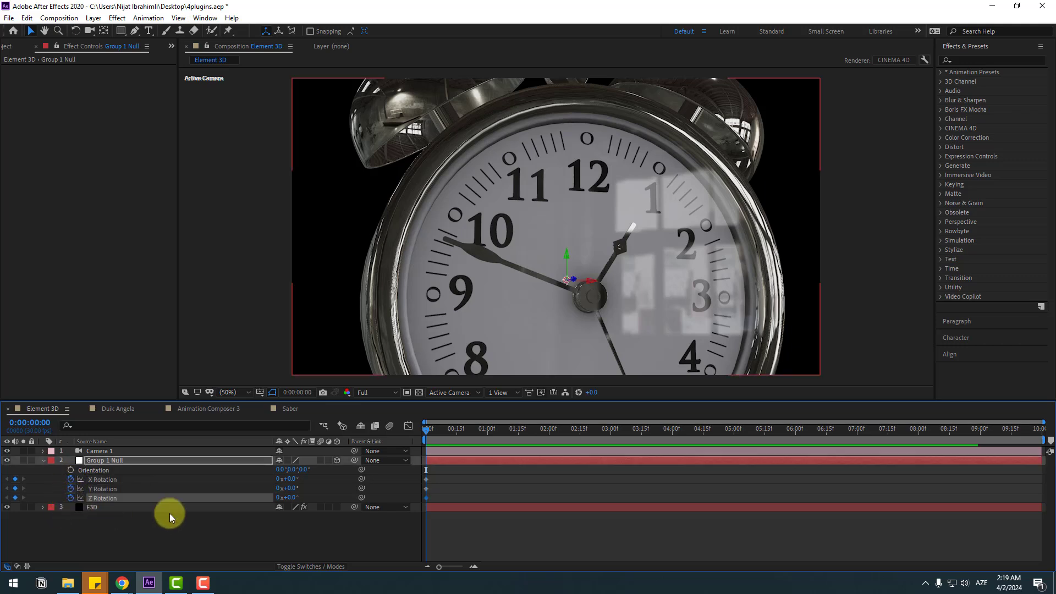
{"action": "left_click", "coordinate": [734, 432]}
{"action": "key", "text": "n"}
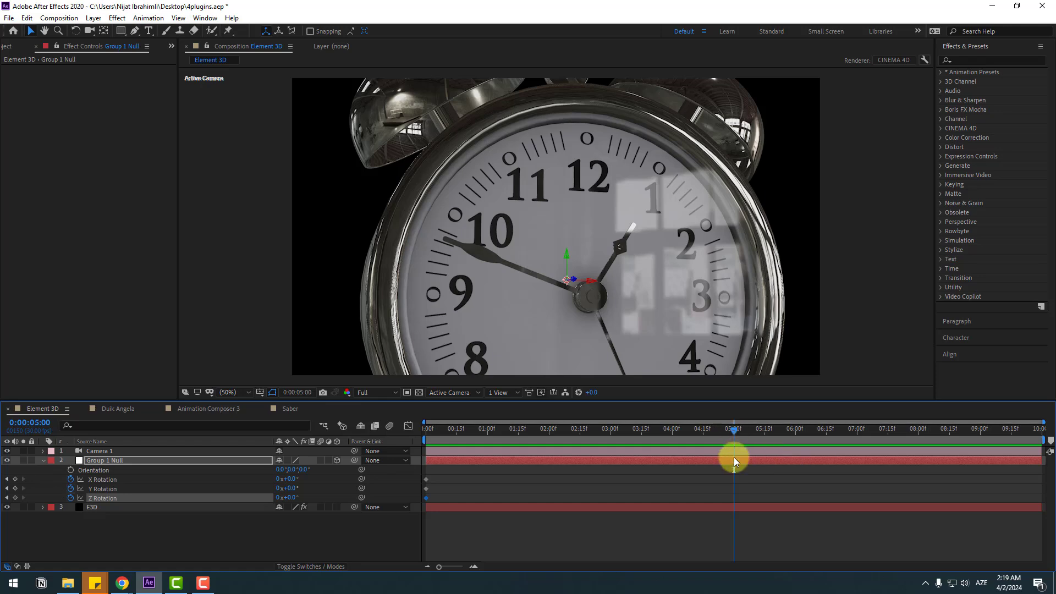
Step: Turn the clock to about -34° Y Rotation at 5:00 and preview the swivel
{"action": "left_click", "coordinate": [295, 536]}
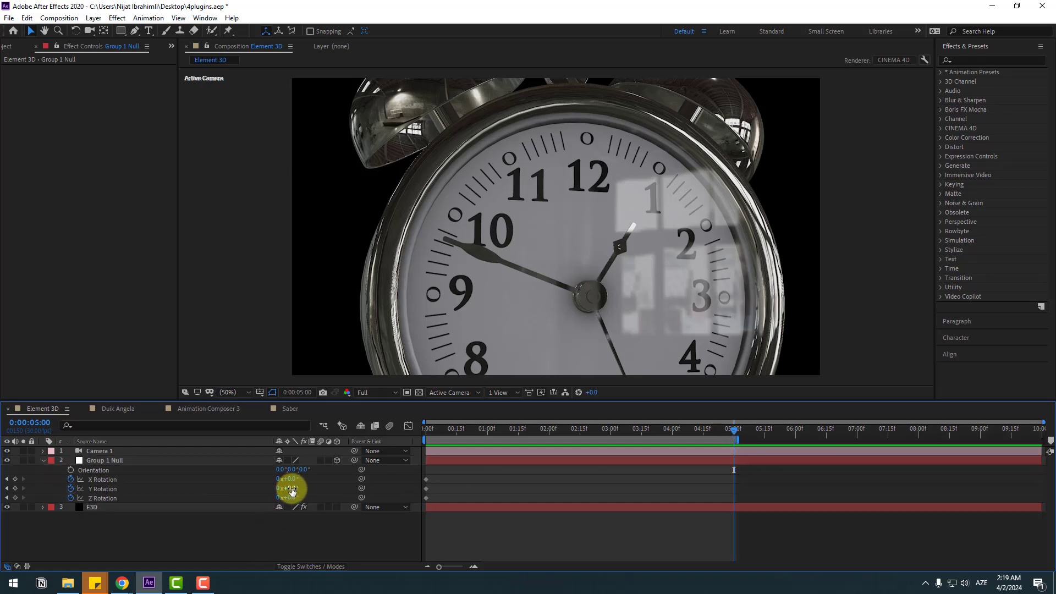
{"action": "left_click_drag", "start_coordinate": [292, 491], "coordinate": [281, 489]}
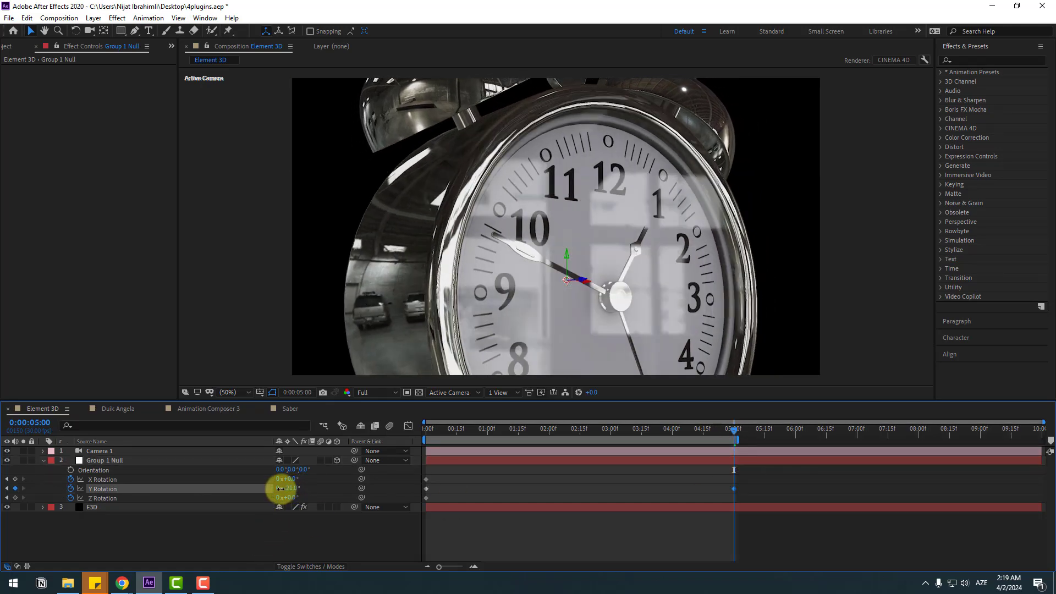
{"action": "mouse_move", "coordinate": [280, 489]}
{"action": "left_mouse_down"}
{"action": "mouse_move", "coordinate": [271, 490]}
{"action": "mouse_move", "coordinate": [283, 481]}
{"action": "left_mouse_up"}
{"action": "left_click_drag", "start_coordinate": [711, 429], "coordinate": [398, 457]}
{"action": "key", "text": "space"}
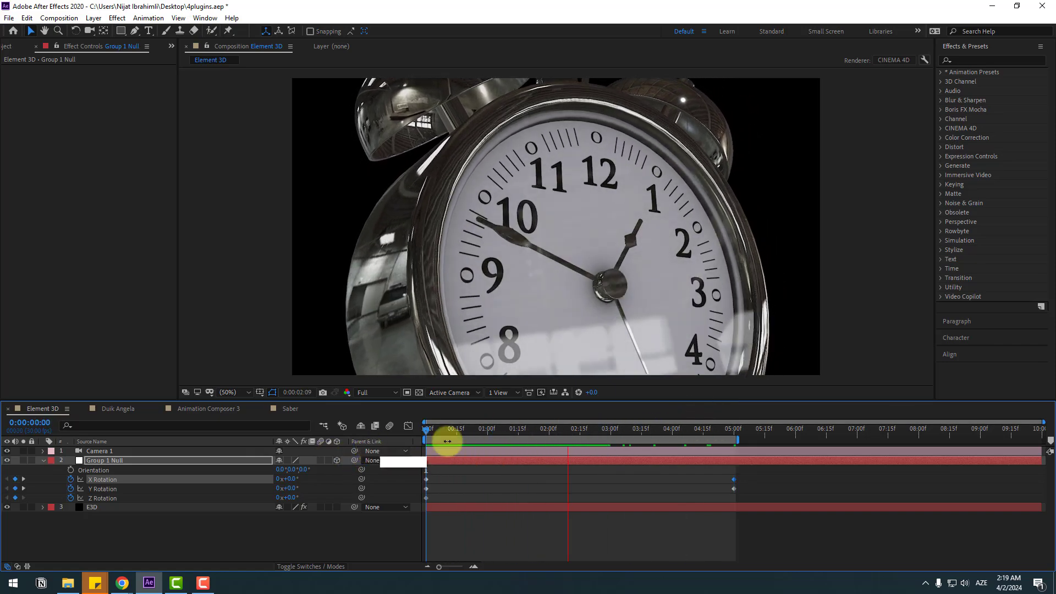
{"action": "left_click_drag", "start_coordinate": [503, 438], "coordinate": [582, 430]}
{"action": "left_click", "coordinate": [93, 508]}
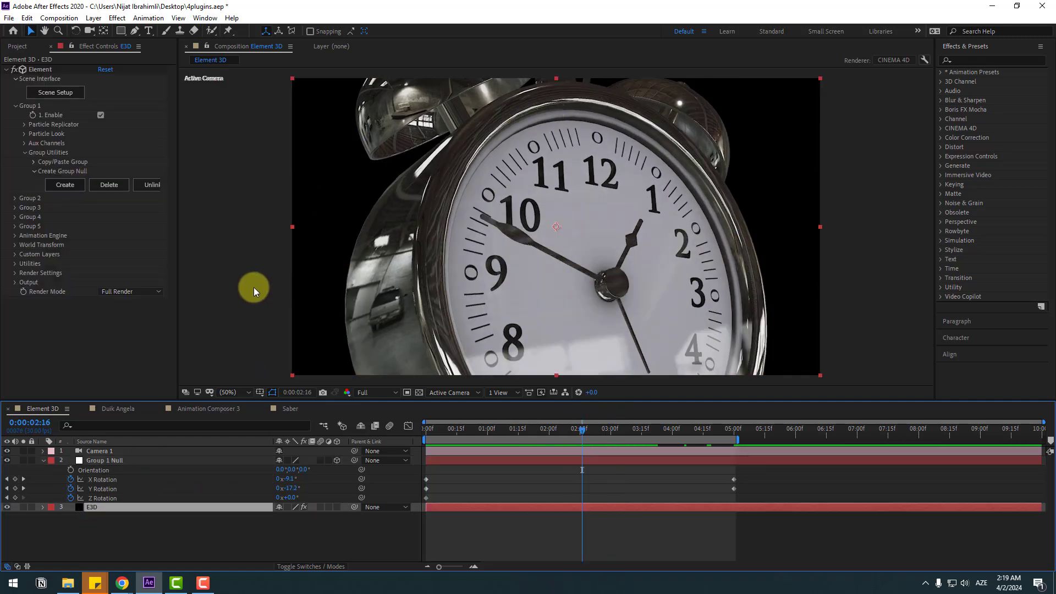
Step: Check Show in BG under Render Settings > Physical Environment
{"action": "left_click", "coordinate": [15, 274]}
{"action": "scroll", "coordinate": [15, 279], "scroll_direction": "down", "scroll_amount": 1}
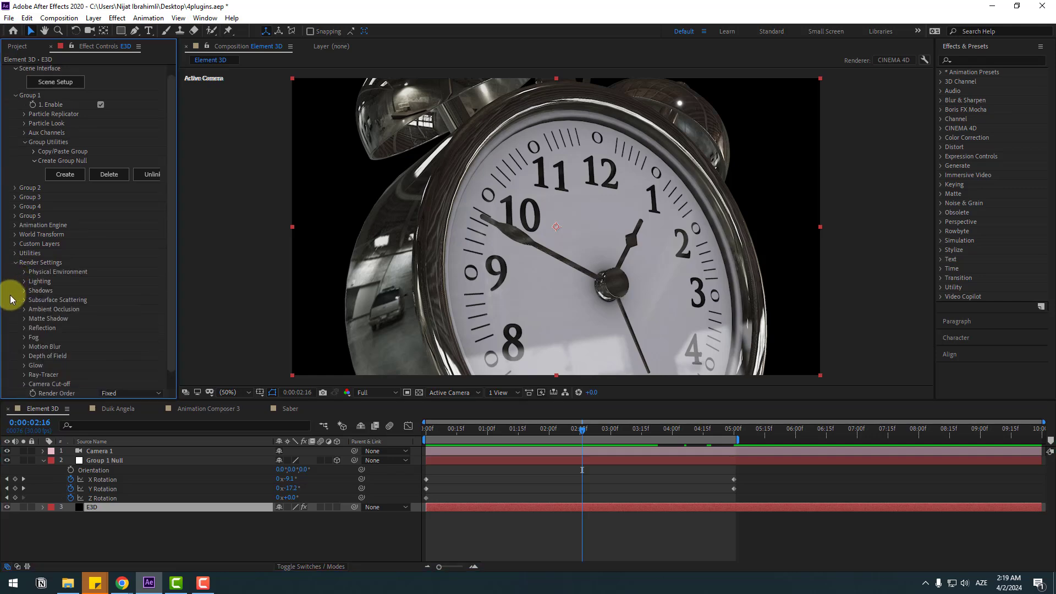
{"action": "left_click", "coordinate": [23, 272]}
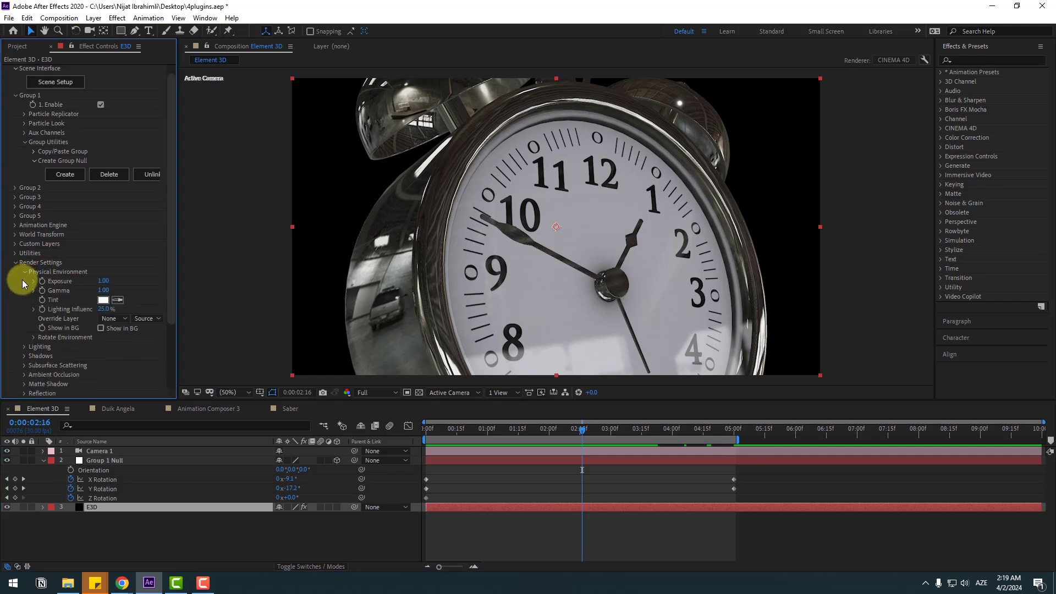
{"action": "left_click", "coordinate": [100, 329]}
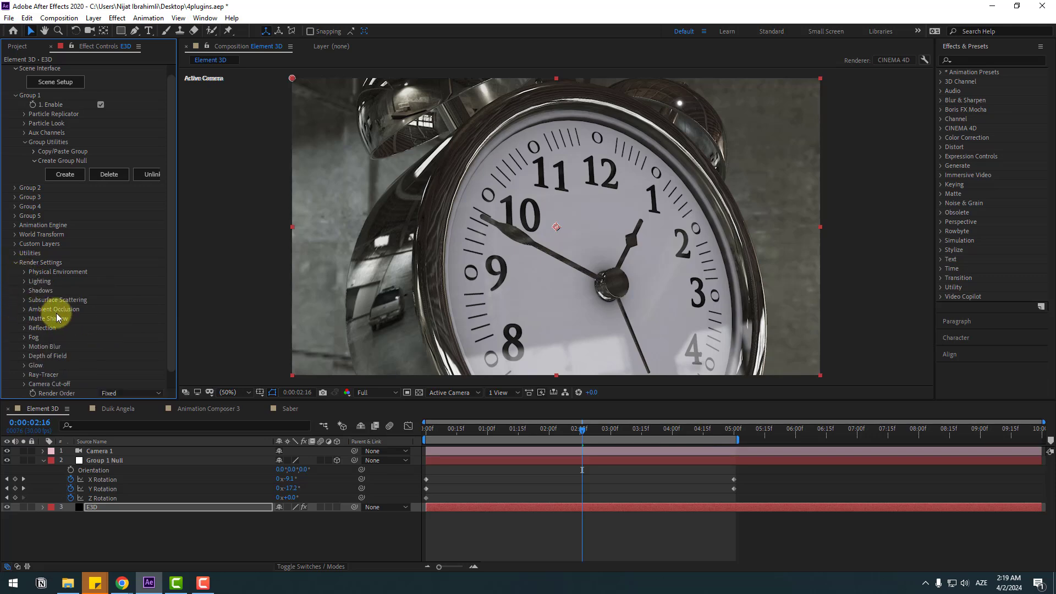
Step: Set SSAO Intensity to 10 and compare ambient occlusion off and back on
{"action": "left_click", "coordinate": [24, 310]}
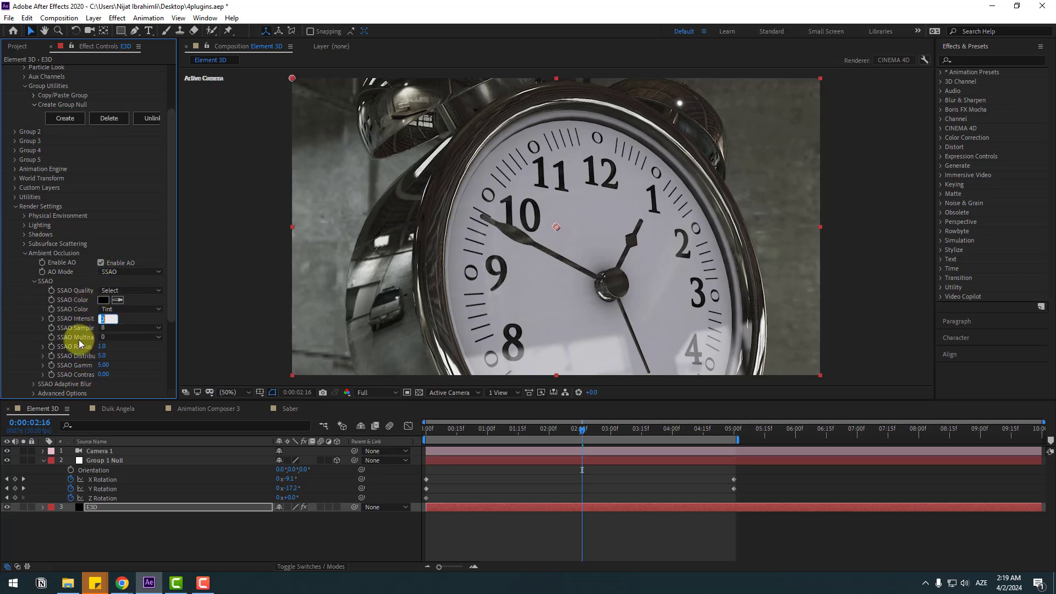
{"action": "type", "text": "10"}
{"action": "key", "text": "Return"}
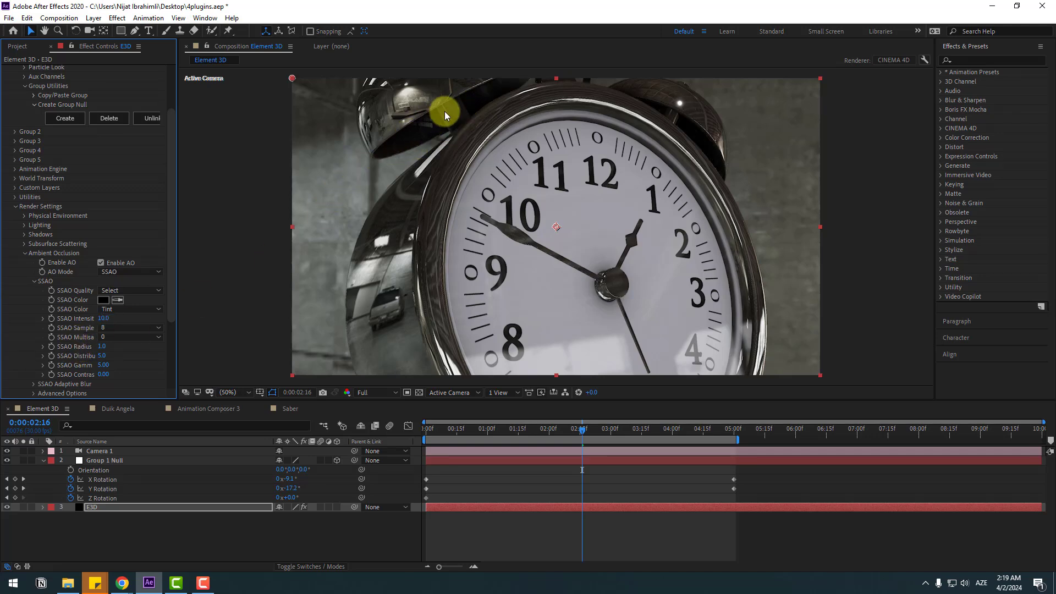
{"action": "left_click", "coordinate": [101, 263]}
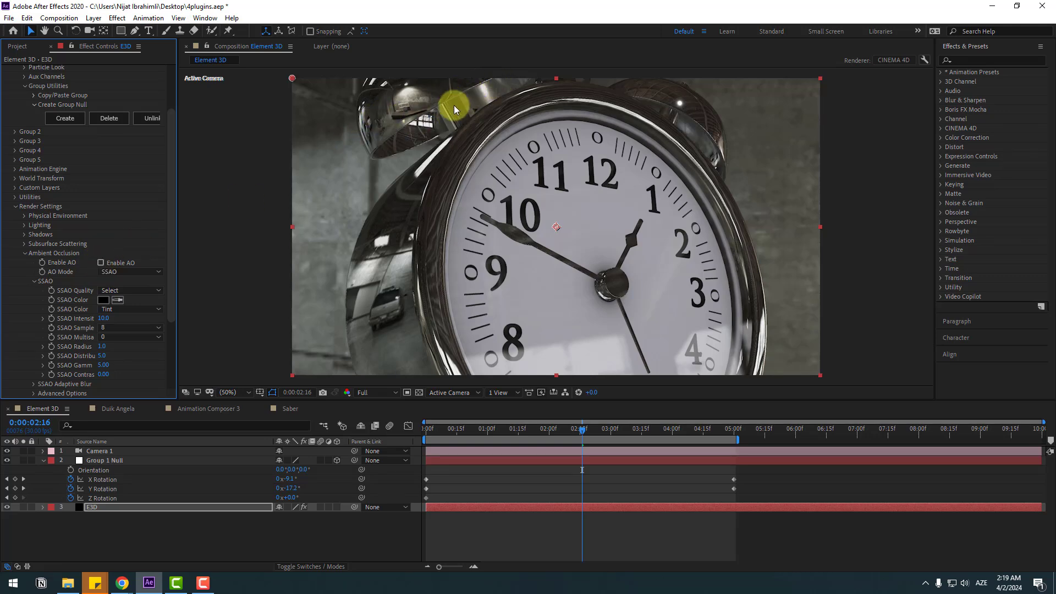
{"action": "left_click", "coordinate": [100, 263]}
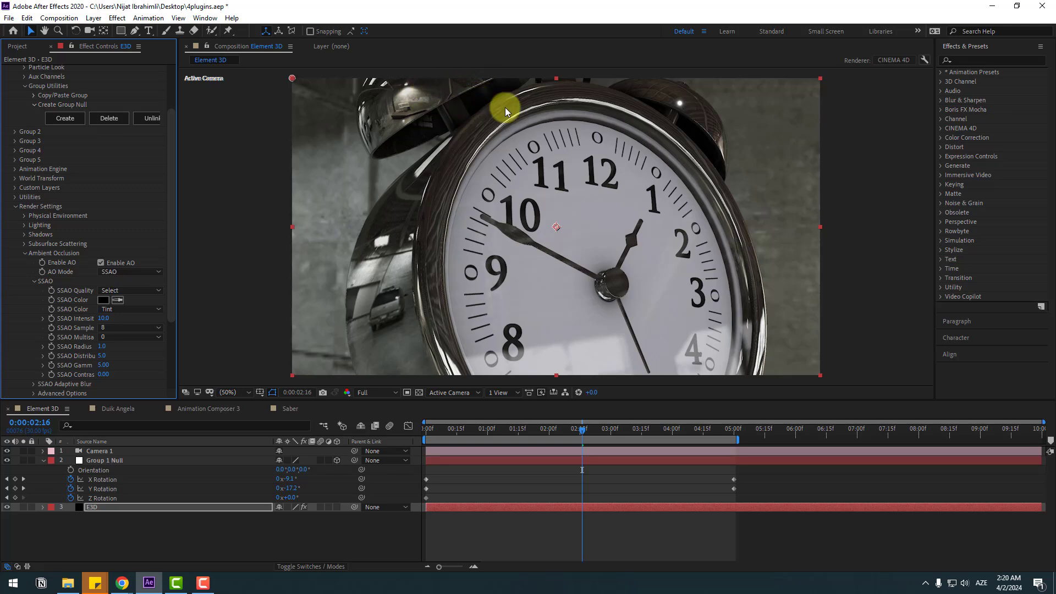
Step: Try the Cinema and Natural lighting presets, then settle on the Single Light preset
{"action": "left_click", "coordinate": [25, 253]}
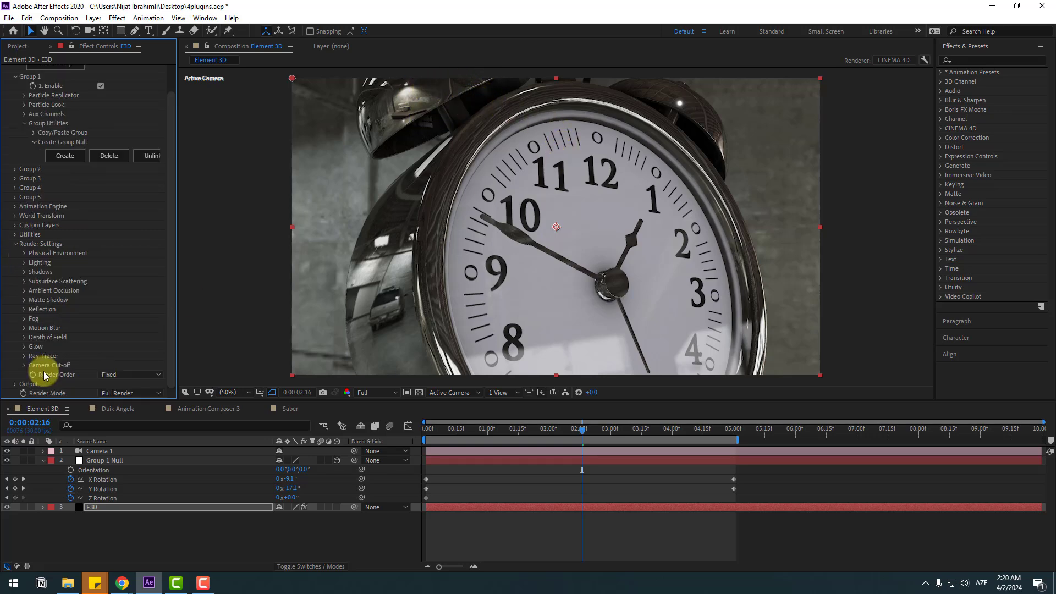
{"action": "left_click", "coordinate": [23, 264]}
{"action": "left_click", "coordinate": [126, 291]}
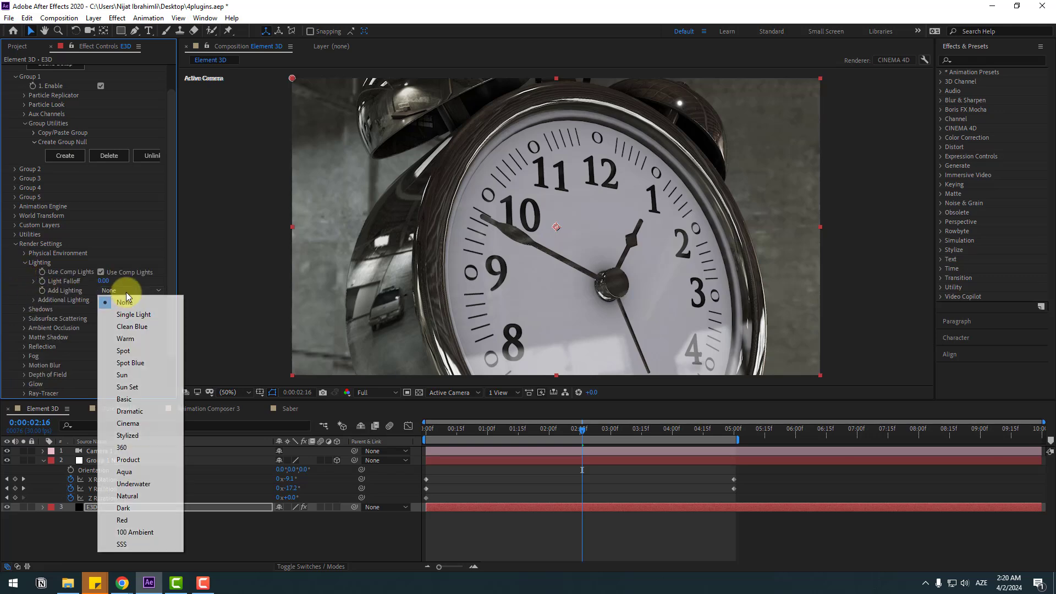
{"action": "left_click", "coordinate": [138, 423]}
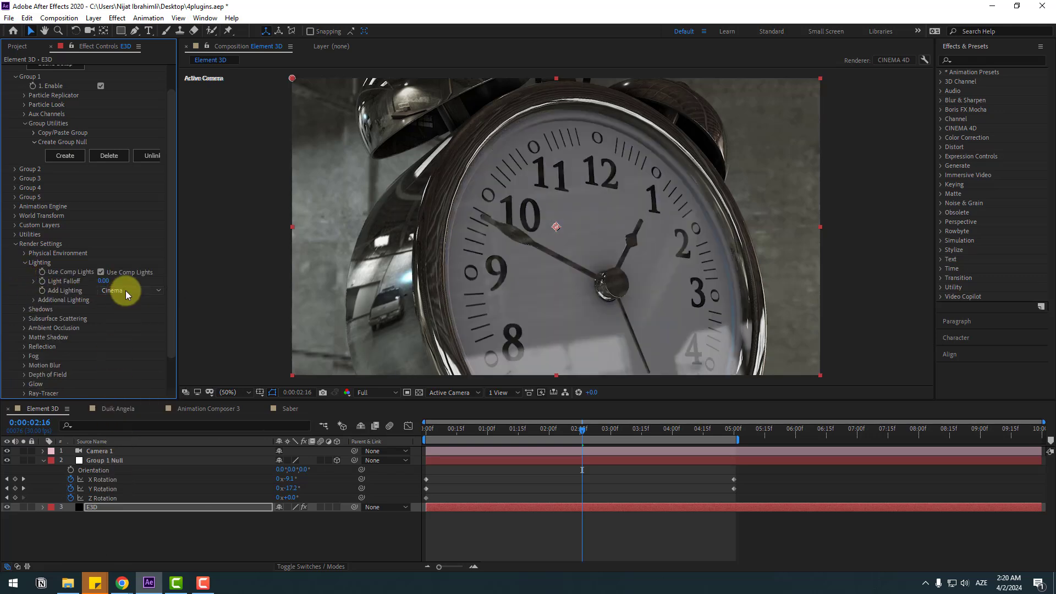
{"action": "left_click", "coordinate": [126, 291]}
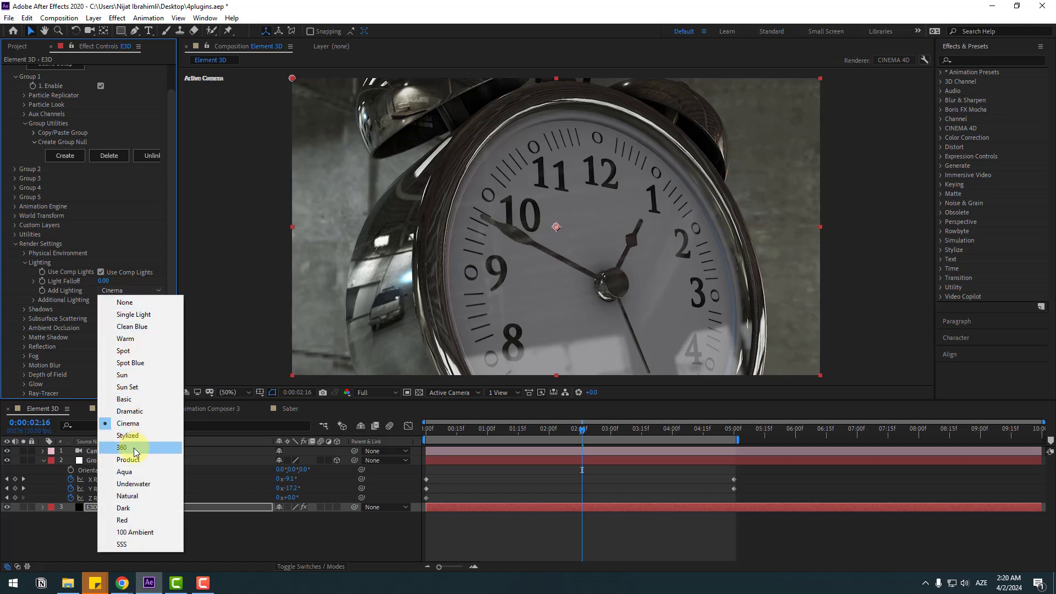
{"action": "left_click", "coordinate": [127, 496]}
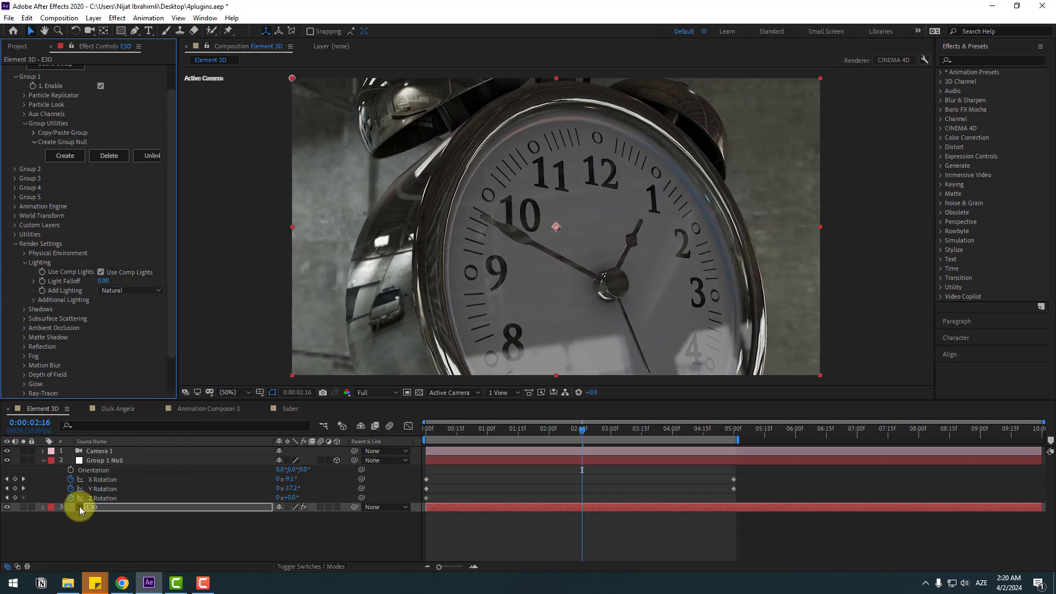
{"action": "left_click", "coordinate": [124, 290]}
{"action": "left_click", "coordinate": [143, 317]}
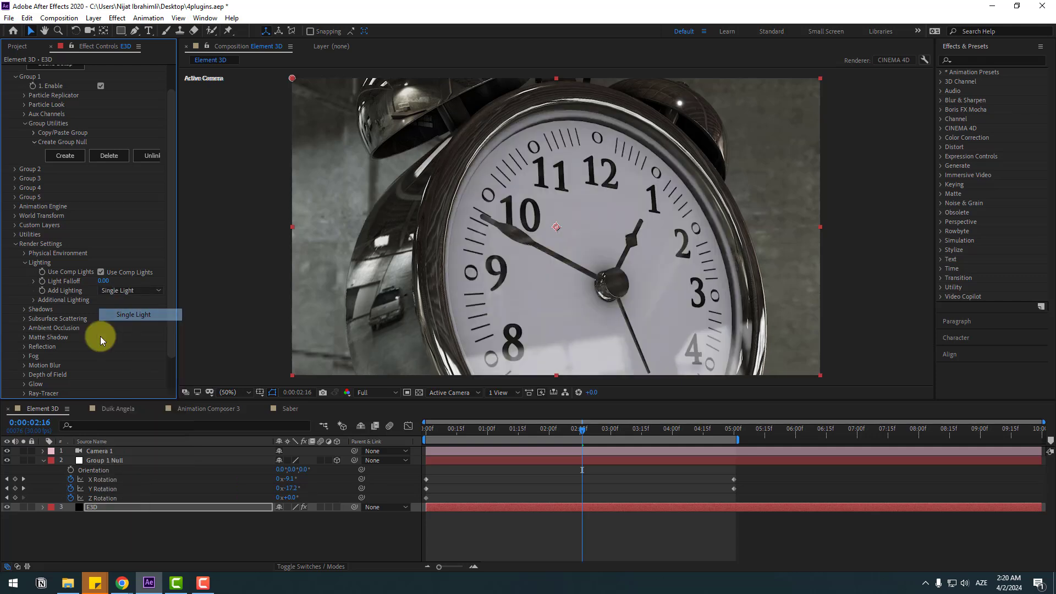
Step: Turn on depth of field in Camera 1's options with an initial aperture of 55
{"action": "left_click", "coordinate": [98, 452]}
{"action": "left_click", "coordinate": [43, 450]}
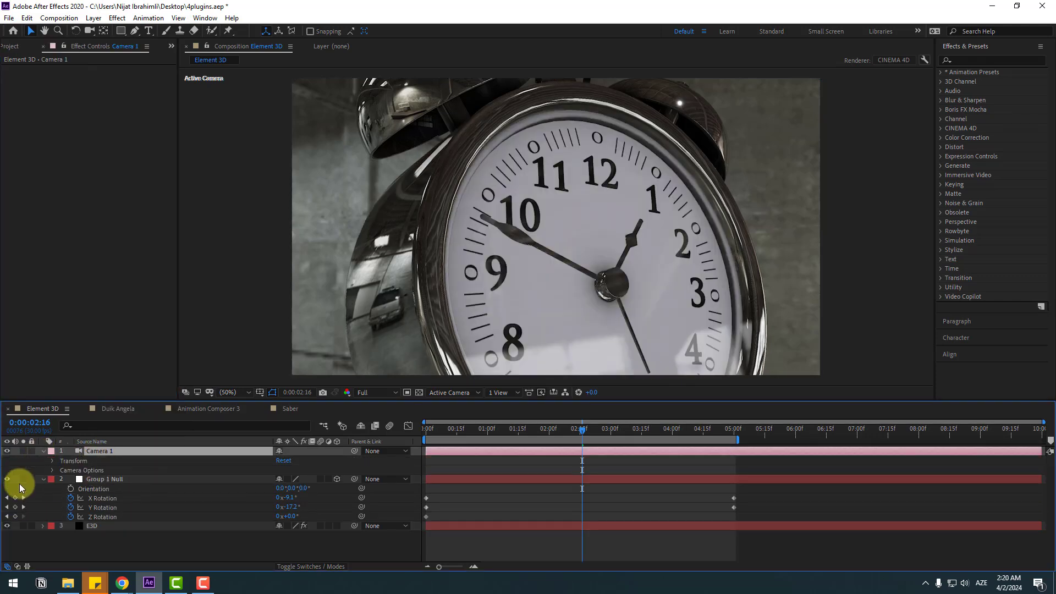
{"action": "left_click", "coordinate": [51, 472]}
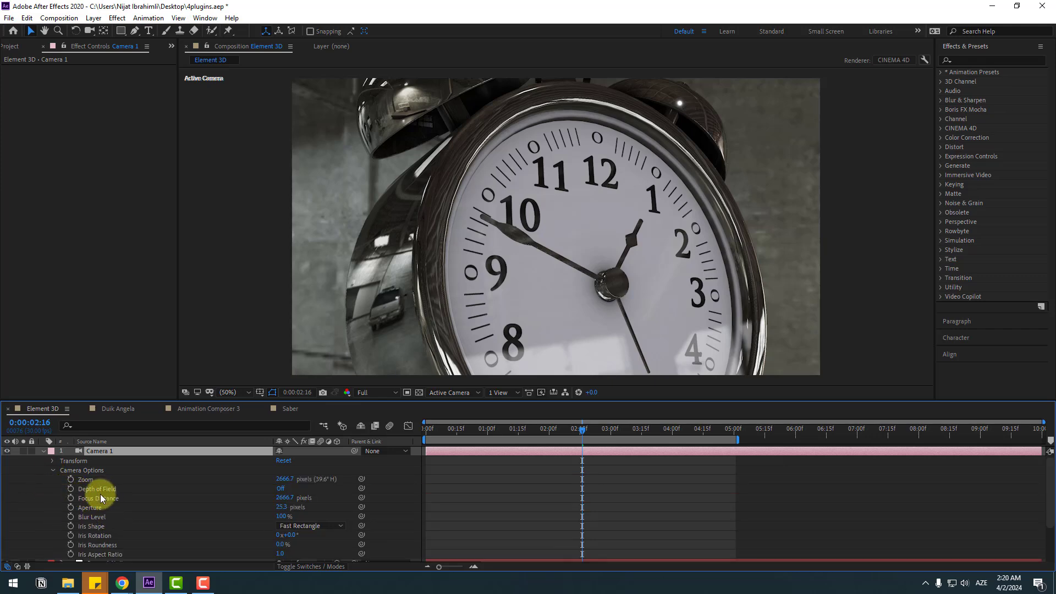
{"action": "left_click", "coordinate": [280, 489]}
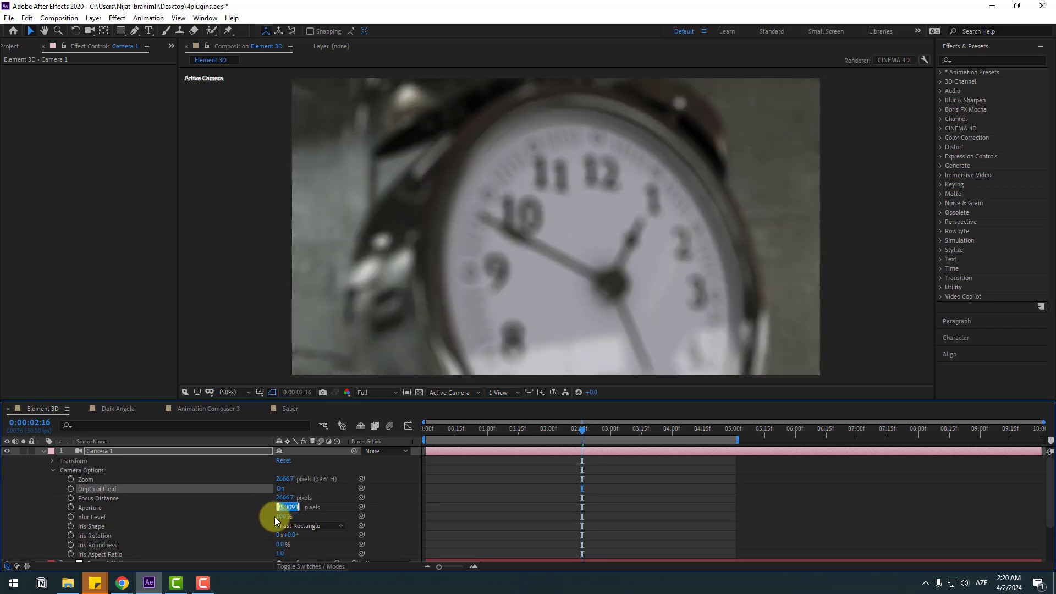
{"action": "type", "text": "55"}
{"action": "key", "text": "Return"}
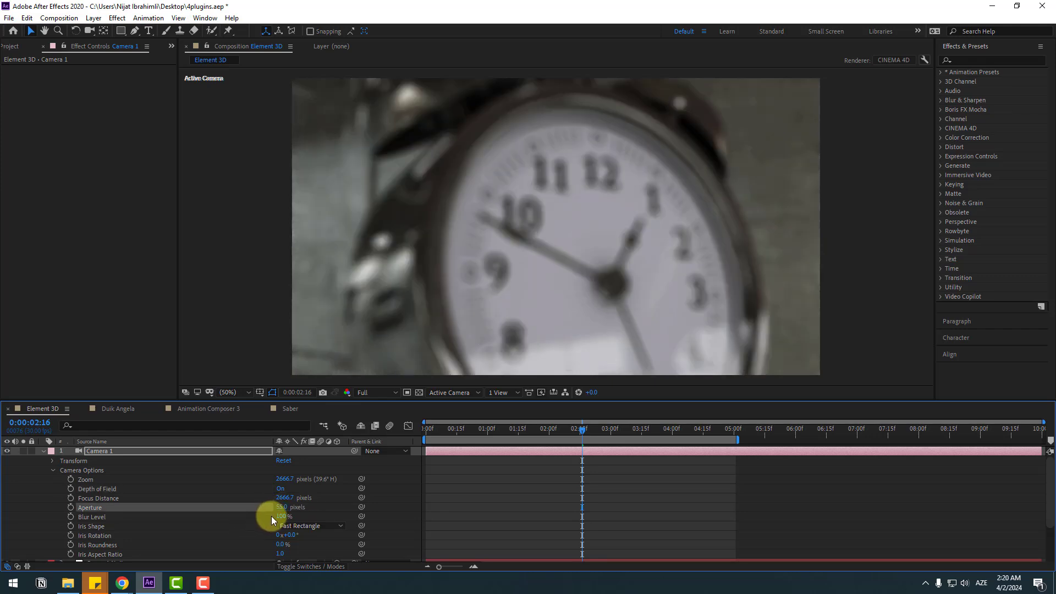
Step: Drop the preview to quarter resolution and set focus distance to about 230
{"action": "left_click", "coordinate": [380, 394]}
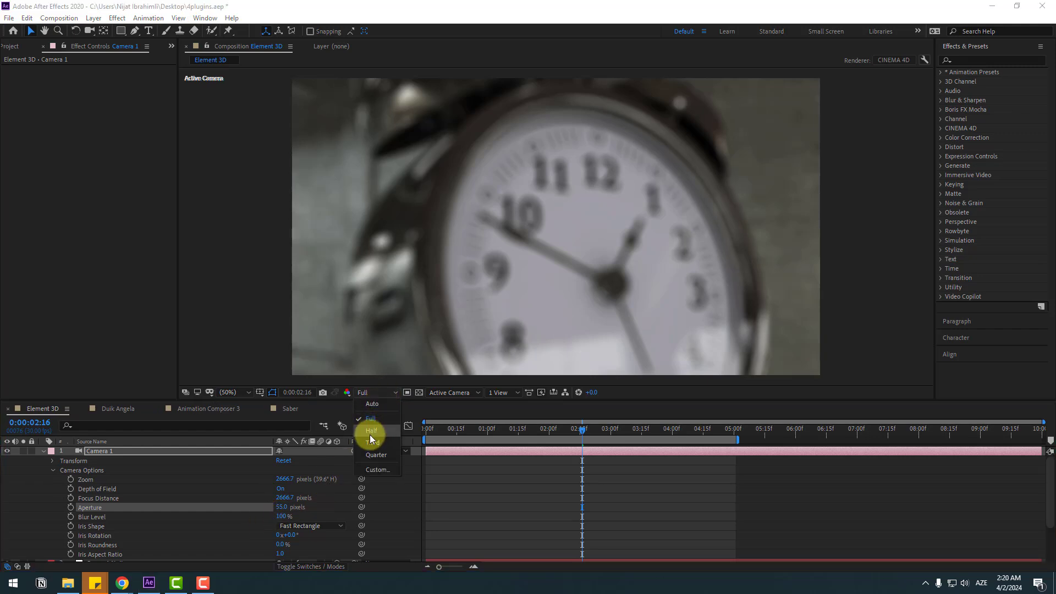
{"action": "left_click", "coordinate": [368, 452]}
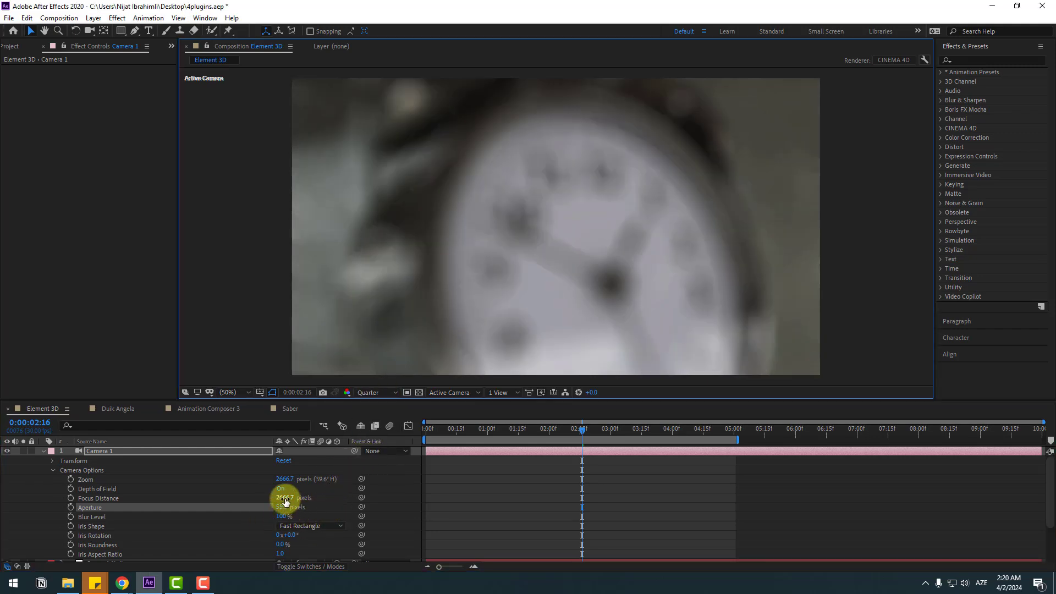
{"action": "mouse_move", "coordinate": [285, 502]}
{"action": "left_mouse_down"}
{"action": "mouse_move", "coordinate": [325, 488]}
{"action": "mouse_move", "coordinate": [6, 505]}
{"action": "left_mouse_up"}
{"action": "mouse_move", "coordinate": [279, 498]}
{"action": "left_mouse_down"}
{"action": "mouse_move", "coordinate": [154, 509]}
{"action": "mouse_move", "coordinate": [173, 500]}
{"action": "mouse_move", "coordinate": [161, 501]}
{"action": "left_mouse_up"}
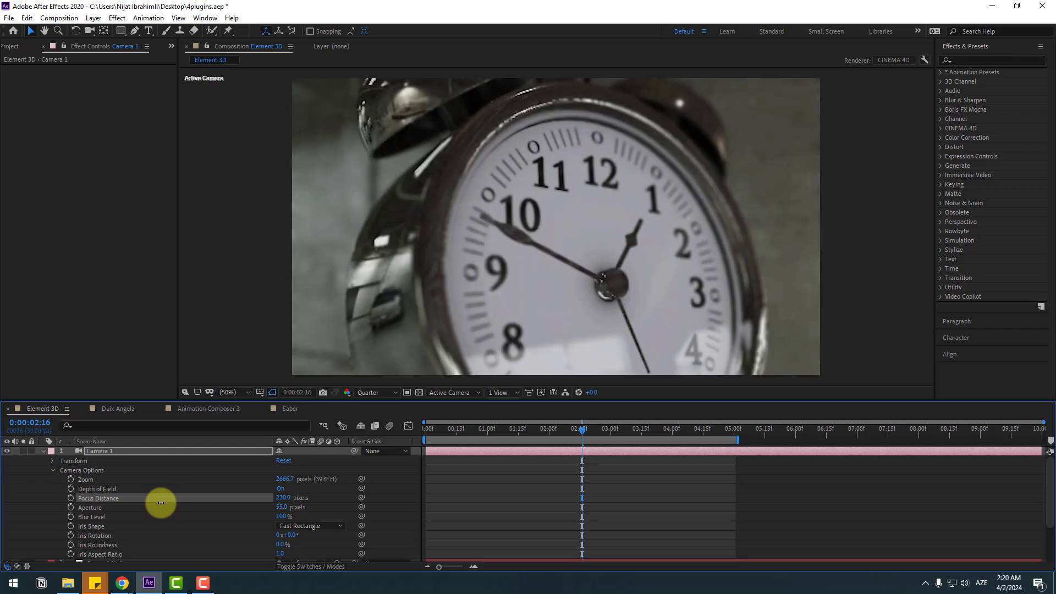
{"action": "left_click_drag", "start_coordinate": [162, 500], "coordinate": [158, 500]}
{"action": "mouse_move", "coordinate": [582, 429]}
{"action": "left_mouse_down"}
{"action": "mouse_move", "coordinate": [485, 443]}
{"action": "mouse_move", "coordinate": [580, 432]}
{"action": "left_mouse_up"}
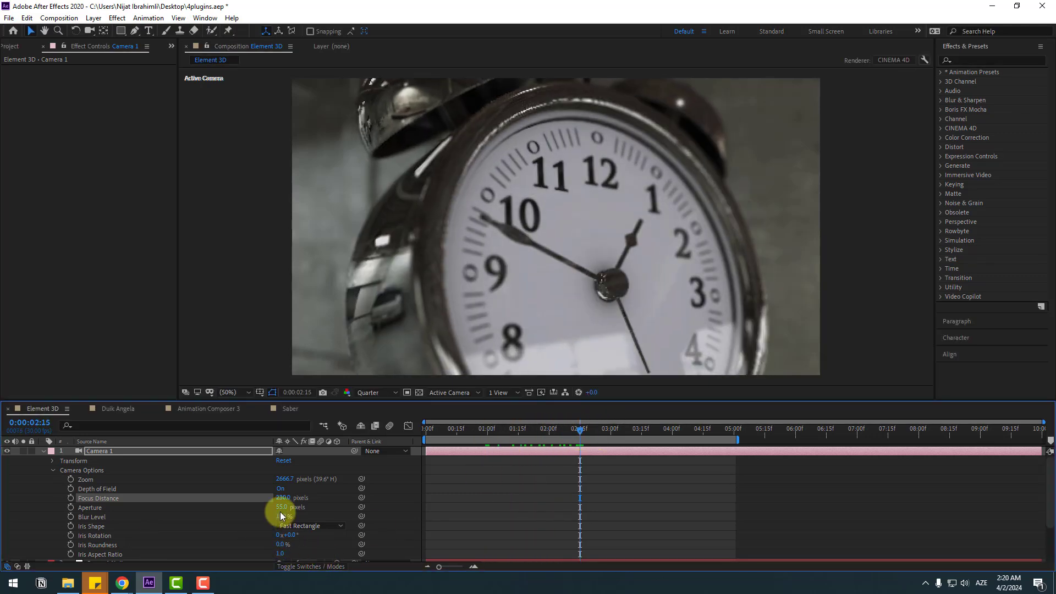
Step: Set the camera aperture to 25 and the blur level to 200%
{"action": "type", "text": "25"}
{"action": "key", "text": "Return"}
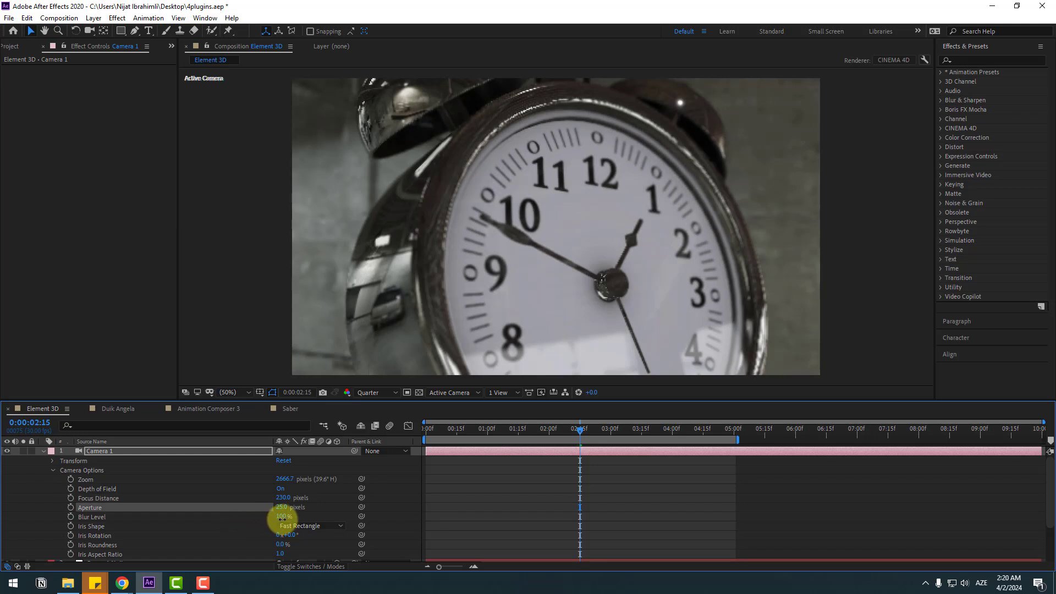
{"action": "type", "text": "200"}
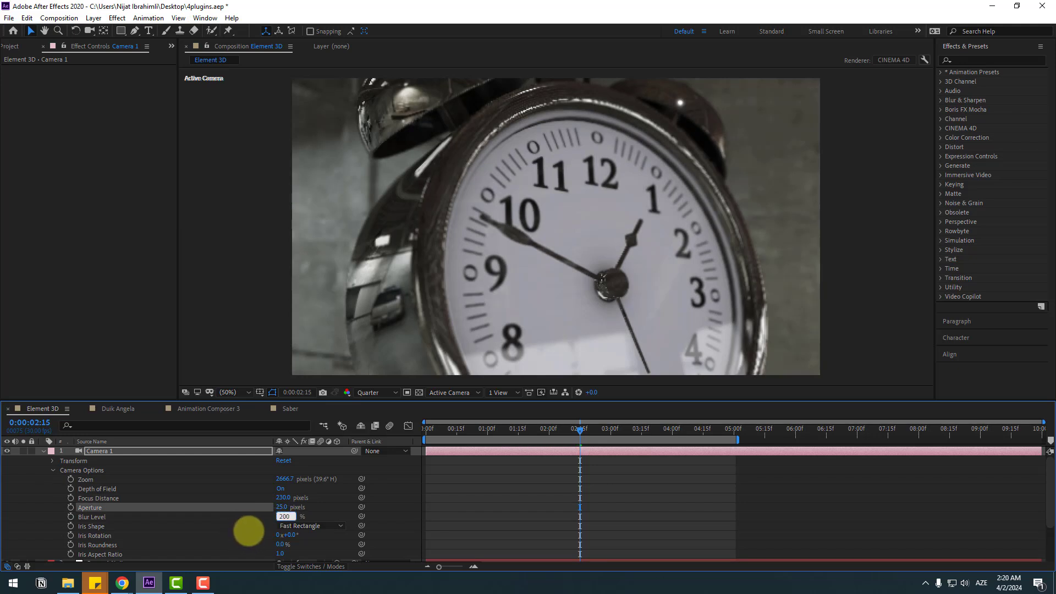
{"action": "key", "text": "Return"}
Step: Keyframe focus distance at 193 at the start of the timeline
{"action": "mouse_move", "coordinate": [604, 435]}
{"action": "left_mouse_down"}
{"action": "mouse_move", "coordinate": [503, 434]}
{"action": "mouse_move", "coordinate": [568, 433]}
{"action": "left_mouse_up"}
{"action": "mouse_move", "coordinate": [283, 498]}
{"action": "left_mouse_down"}
{"action": "mouse_move", "coordinate": [238, 499]}
{"action": "mouse_move", "coordinate": [262, 495]}
{"action": "left_mouse_up"}
{"action": "left_click_drag", "start_coordinate": [533, 434], "coordinate": [408, 439]}
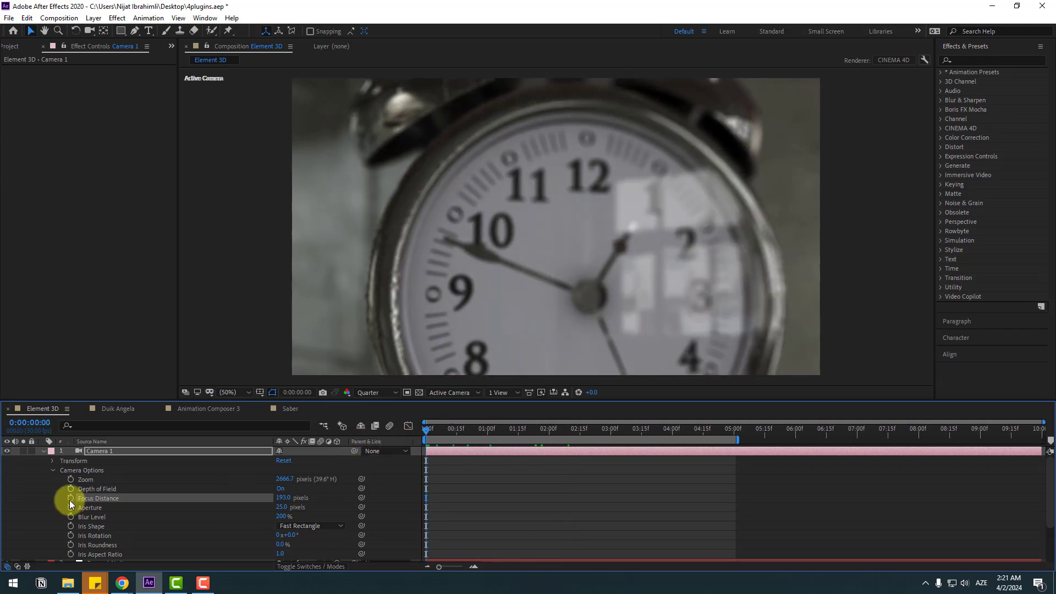
{"action": "left_click", "coordinate": [70, 498]}
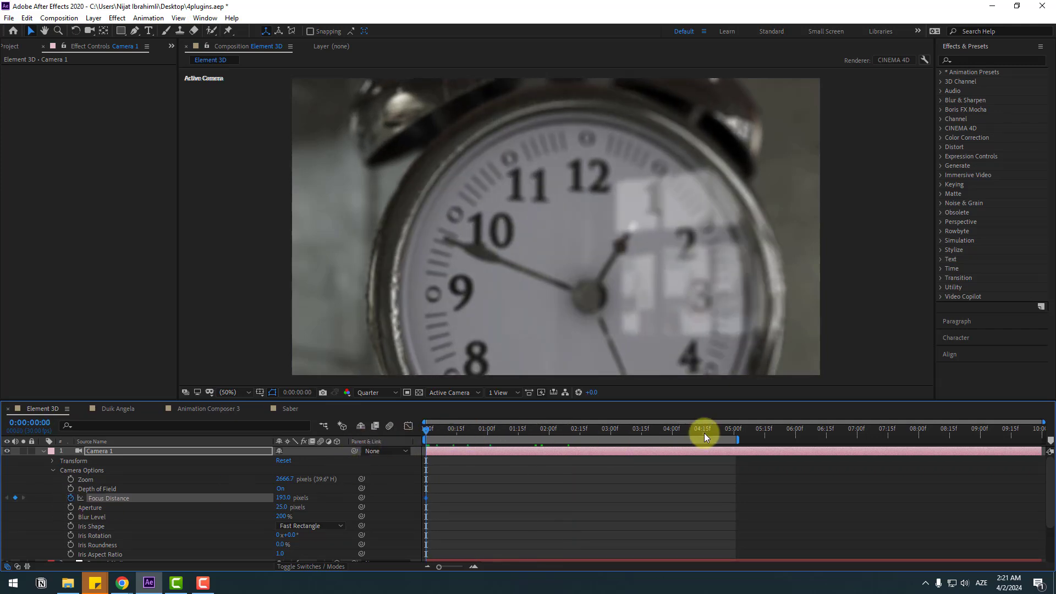
Step: Key focus distance 255 near five seconds, preview the rack focus, and restore full resolution
{"action": "left_click_drag", "start_coordinate": [709, 431], "coordinate": [736, 431]}
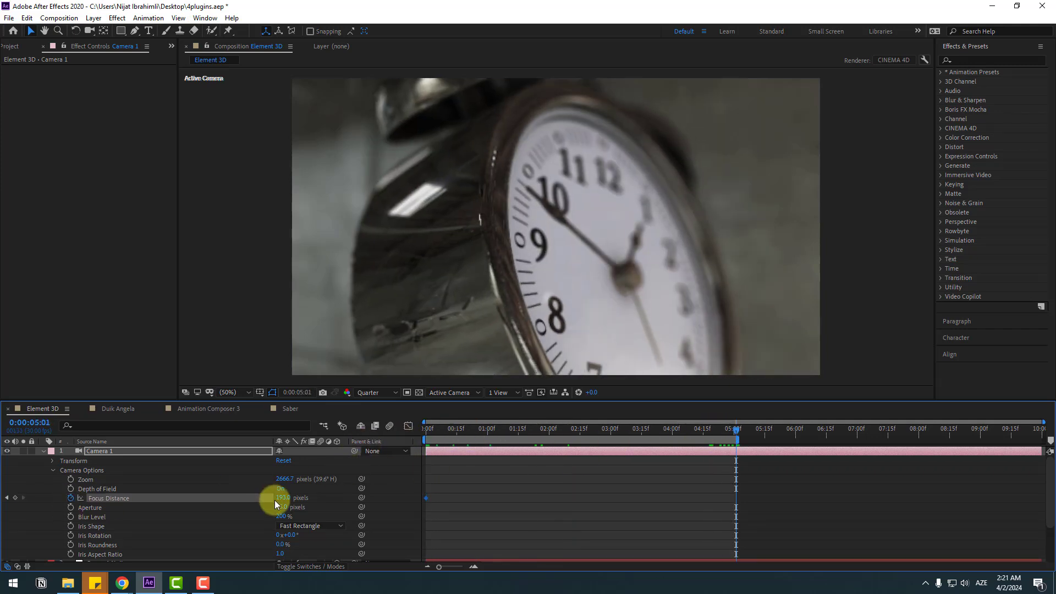
{"action": "mouse_move", "coordinate": [283, 498]}
{"action": "left_mouse_down"}
{"action": "mouse_move", "coordinate": [330, 488]}
{"action": "mouse_move", "coordinate": [319, 490]}
{"action": "left_mouse_up"}
{"action": "mouse_move", "coordinate": [735, 431]}
{"action": "left_mouse_down"}
{"action": "mouse_move", "coordinate": [483, 453]}
{"action": "mouse_move", "coordinate": [426, 435]}
{"action": "left_mouse_up"}
{"action": "key", "text": "space"}
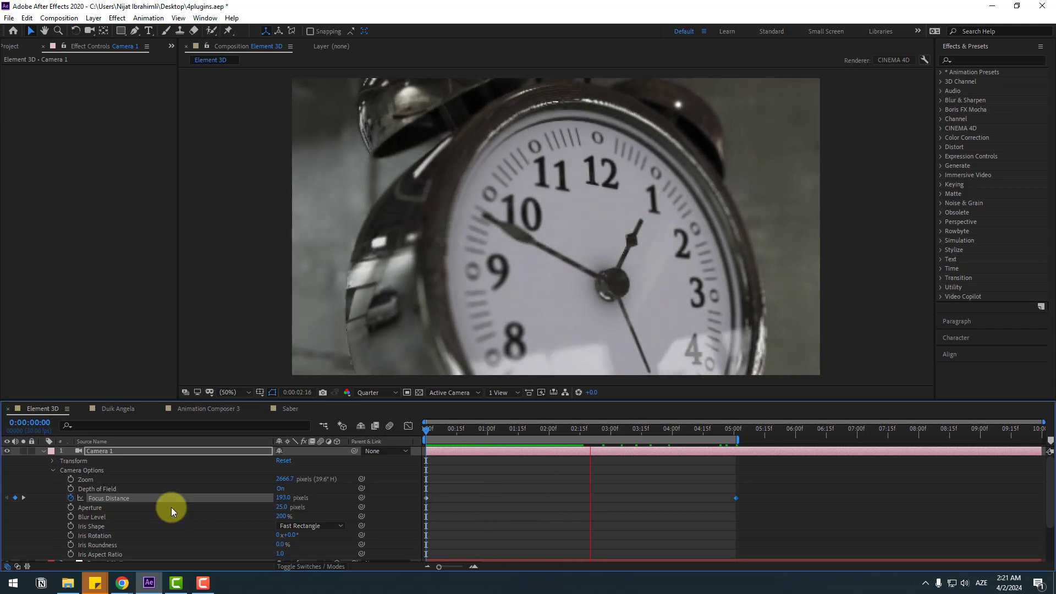
{"action": "key", "text": "space"}
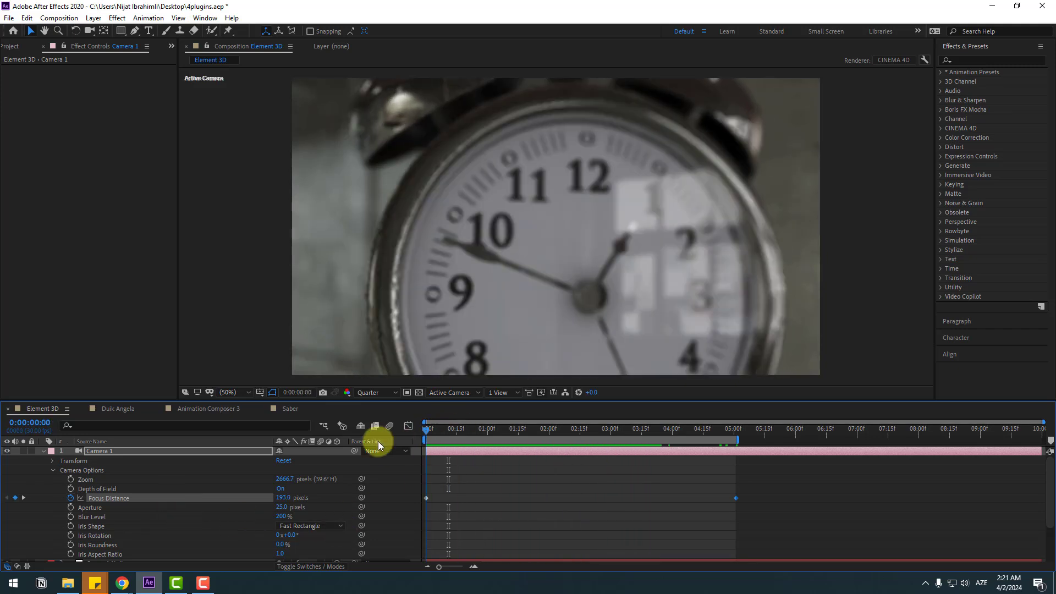
{"action": "left_click", "coordinate": [372, 394]}
{"action": "left_click", "coordinate": [368, 418]}
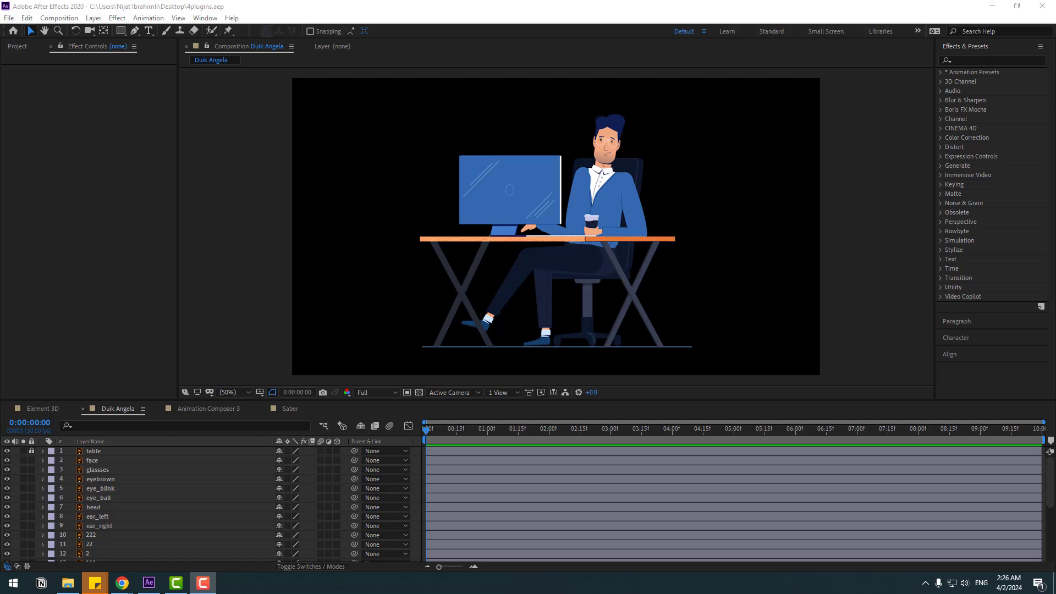
Step: Select the arm in the viewer, then the upper-arm layer 111
{"action": "left_click", "coordinate": [635, 225]}
{"action": "left_click", "coordinate": [639, 216]}
{"action": "scroll", "coordinate": [187, 471], "scroll_direction": "down", "scroll_amount": 2}
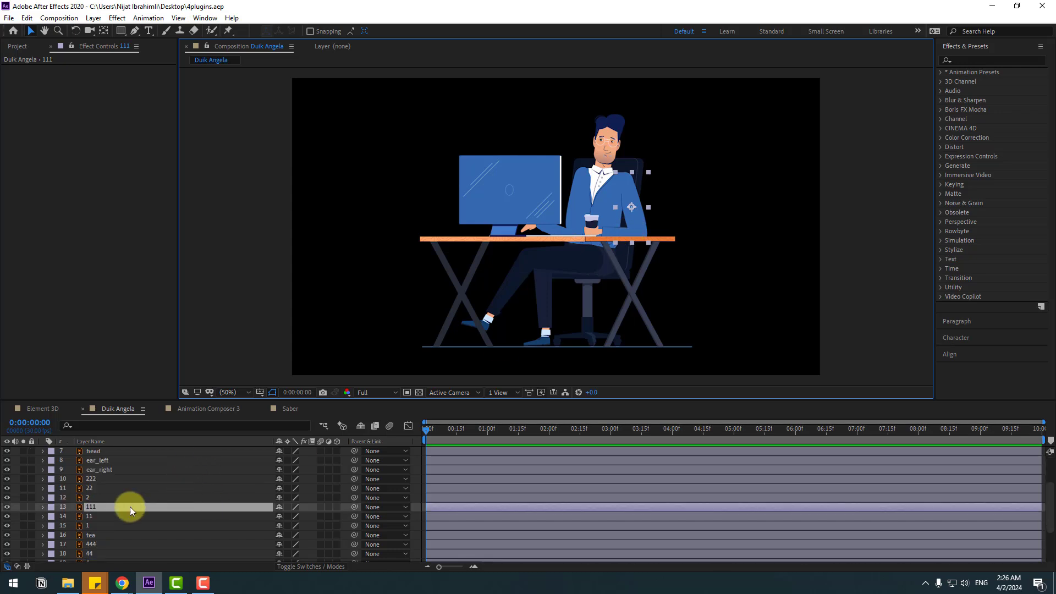
Step: Add forearm 11 and hand 1 to the selection and solo the three arm layers
{"action": "left_click", "coordinate": [88, 517], "text": "ctrl"}
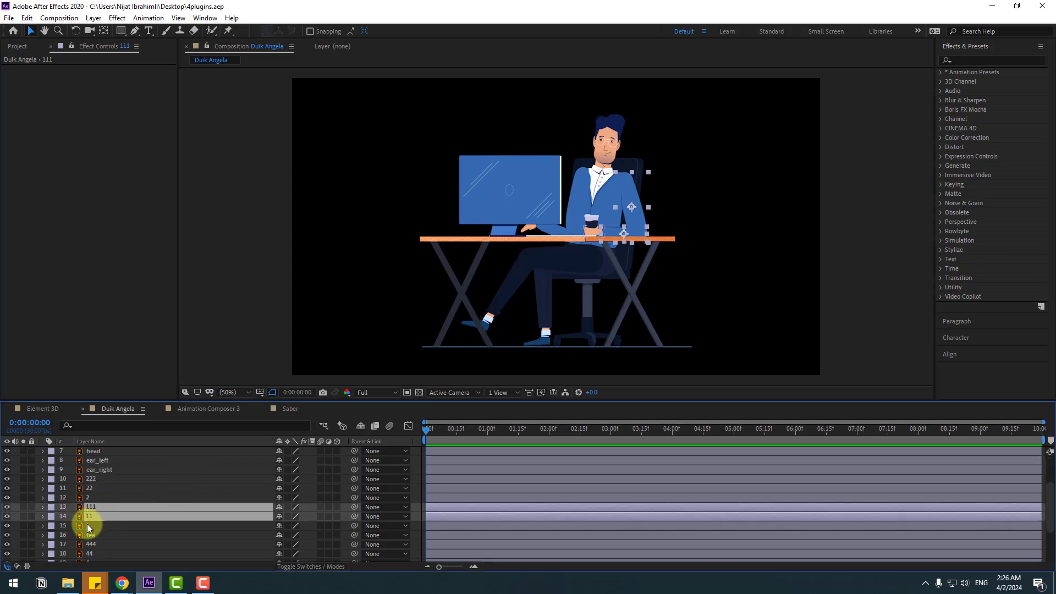
{"action": "left_click", "coordinate": [87, 523], "text": "ctrl"}
{"action": "left_click", "coordinate": [23, 506]}
{"action": "scroll", "coordinate": [632, 243], "scroll_direction": "up", "scroll_amount": 2}
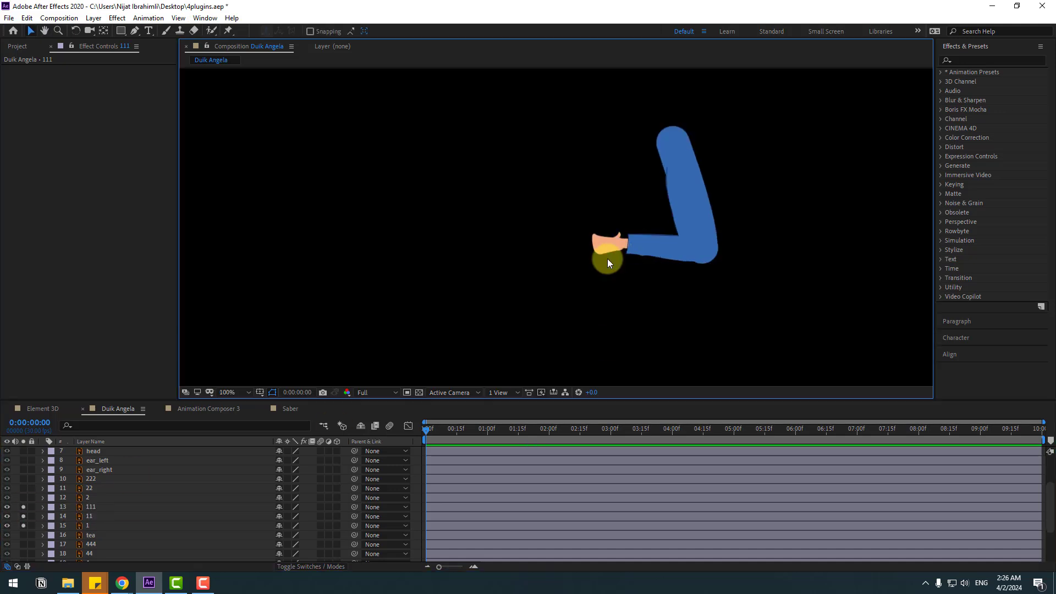
{"action": "scroll", "coordinate": [607, 259], "scroll_direction": "up", "scroll_amount": 2}
{"action": "left_click_drag", "start_coordinate": [607, 229], "coordinate": [400, 295]}
Step: Move upper arm 111's anchor point to the shoulder with the Pan Behind tool
{"action": "left_click", "coordinate": [575, 194]}
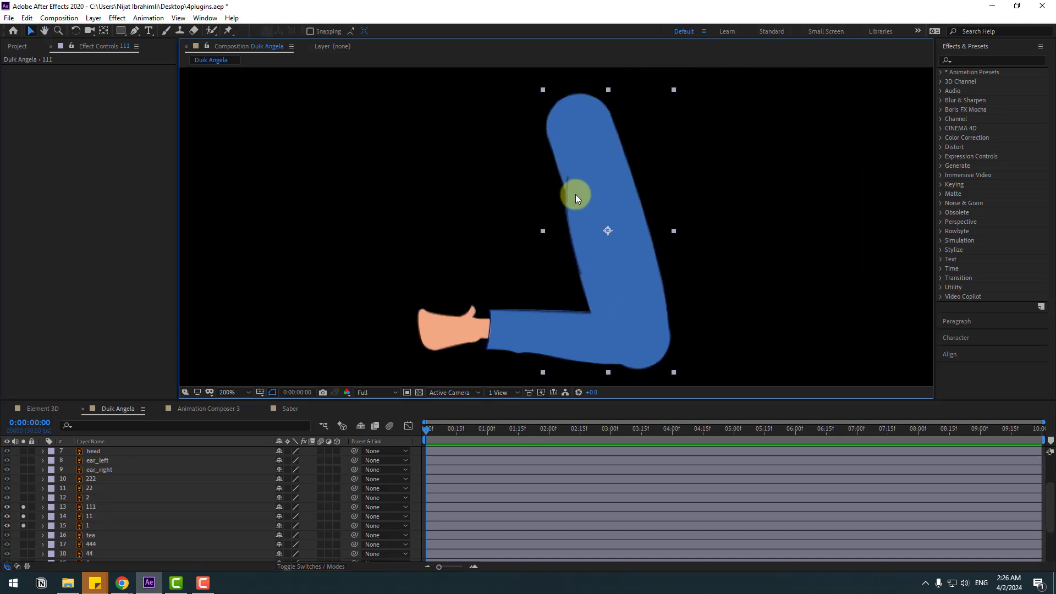
{"action": "left_click", "coordinate": [104, 31]}
{"action": "left_click_drag", "start_coordinate": [594, 226], "coordinate": [565, 133]}
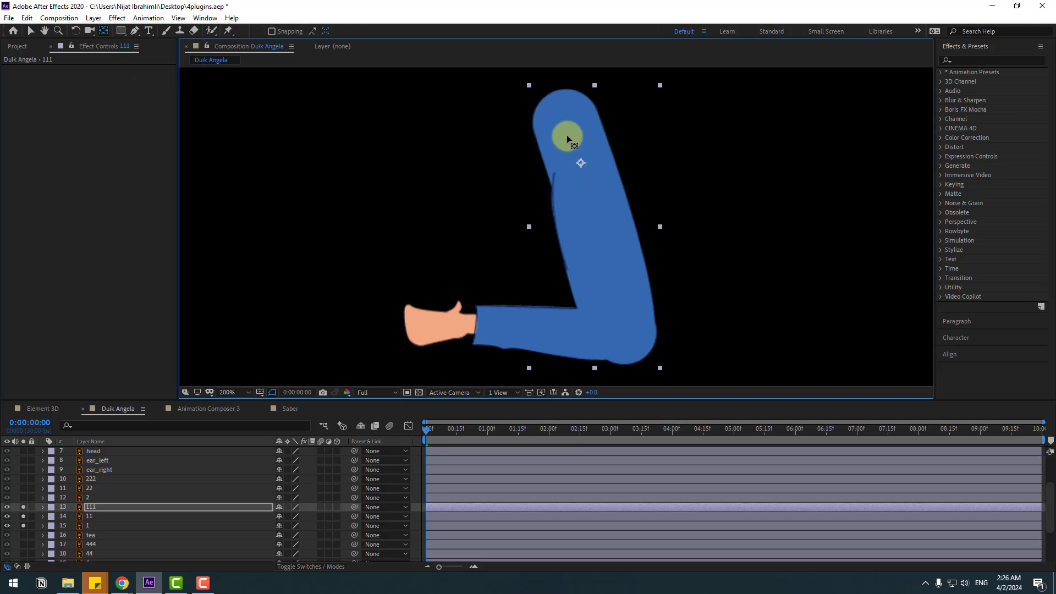
{"action": "left_click_drag", "start_coordinate": [555, 98], "coordinate": [560, 98]}
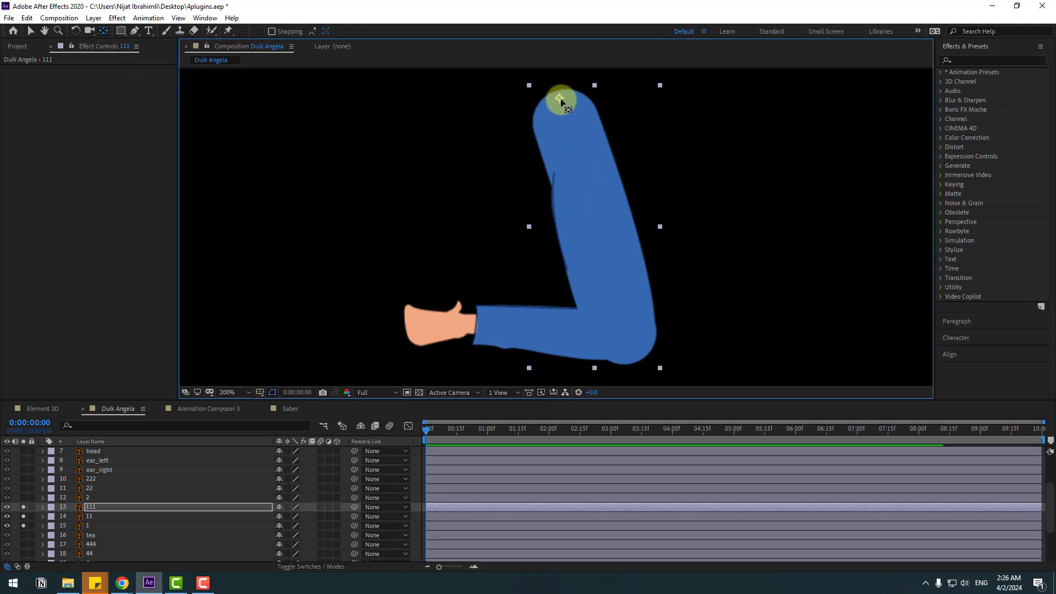
{"action": "left_click", "coordinate": [31, 30]}
Step: Move forearm 11's anchor point to the elbow and hand 1's to the wrist
{"action": "left_click", "coordinate": [90, 517]}
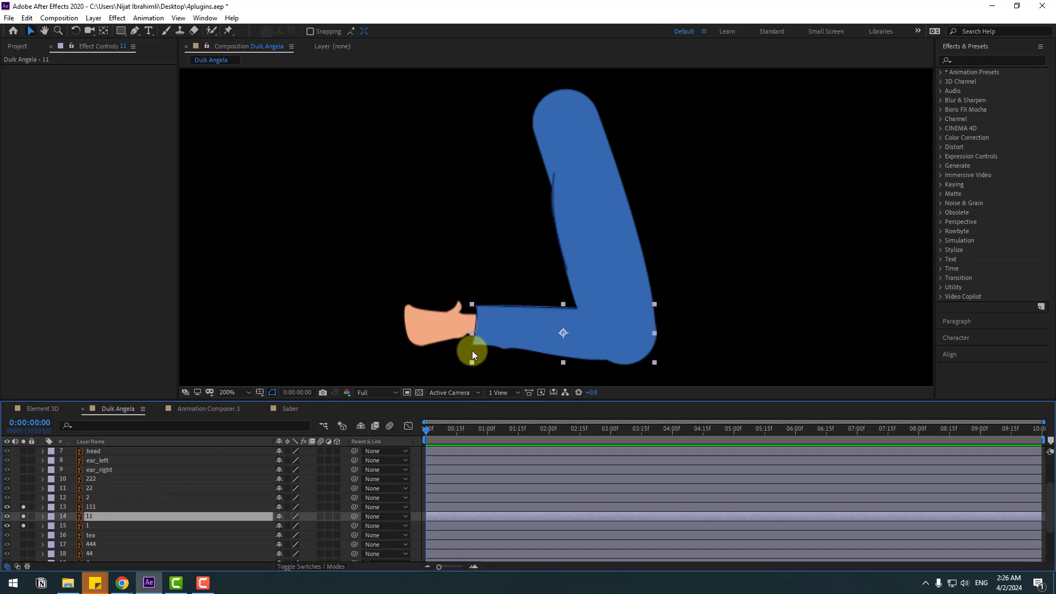
{"action": "left_click_drag", "start_coordinate": [473, 350], "coordinate": [398, 304]}
{"action": "left_click", "coordinate": [104, 32]}
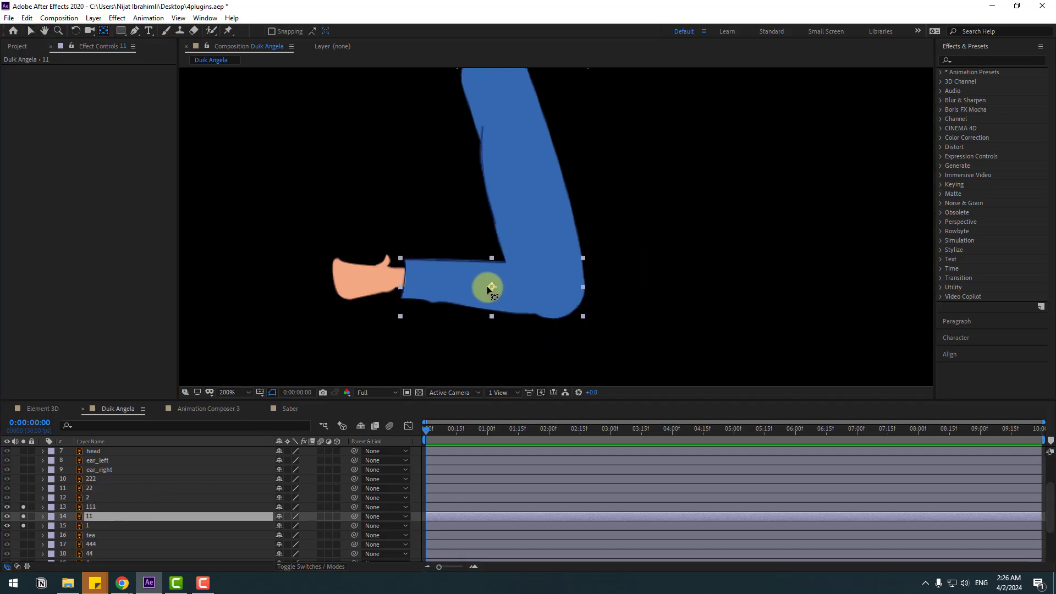
{"action": "left_click_drag", "start_coordinate": [487, 287], "coordinate": [544, 286]}
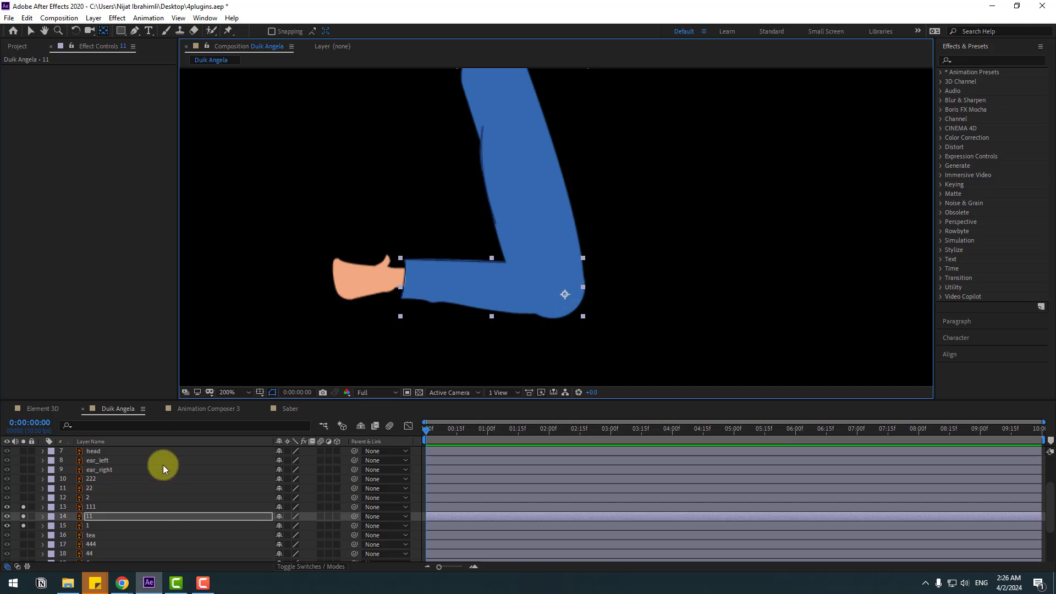
{"action": "left_click", "coordinate": [87, 525]}
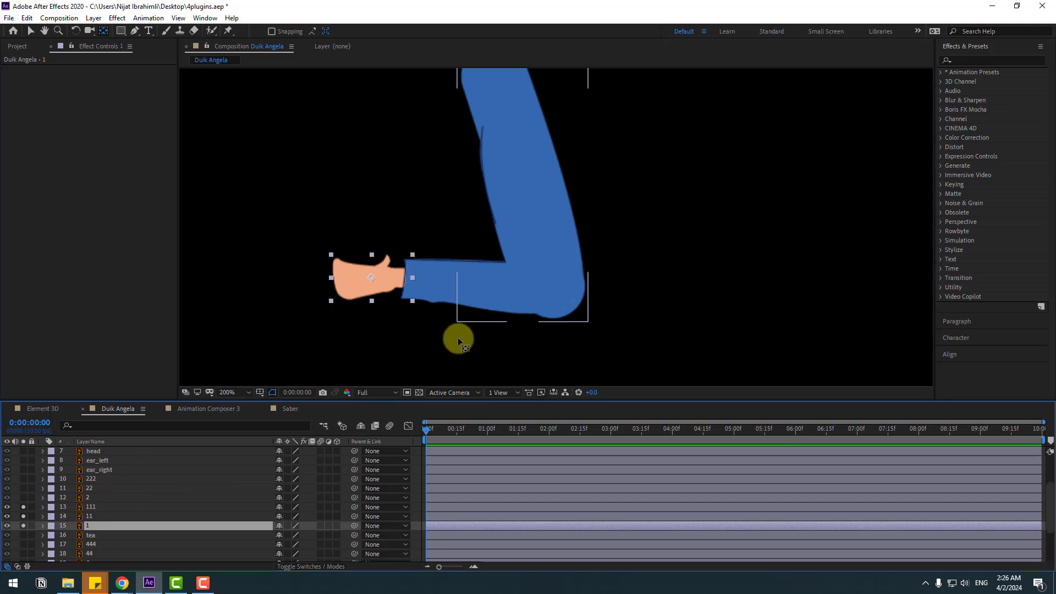
{"action": "left_click_drag", "start_coordinate": [383, 285], "coordinate": [402, 278]}
{"action": "left_click", "coordinate": [31, 30]}
Step: Reselect the upper arm, forearm and hand layers together
{"action": "left_click", "coordinate": [373, 220]}
{"action": "left_click", "coordinate": [375, 281]}
{"action": "left_click", "coordinate": [490, 283]}
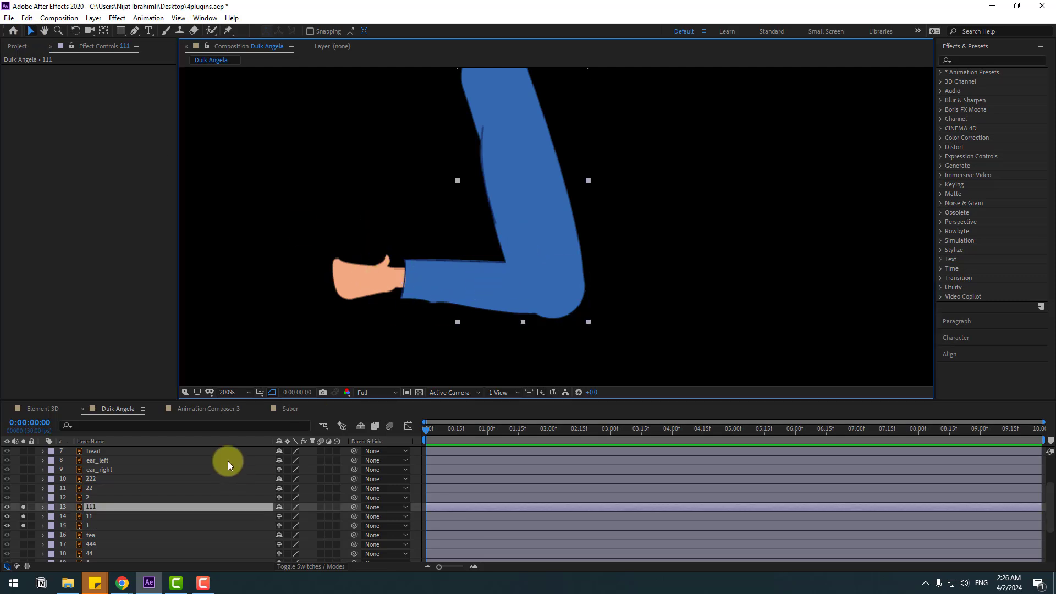
{"action": "left_click", "coordinate": [89, 525], "text": "shift"}
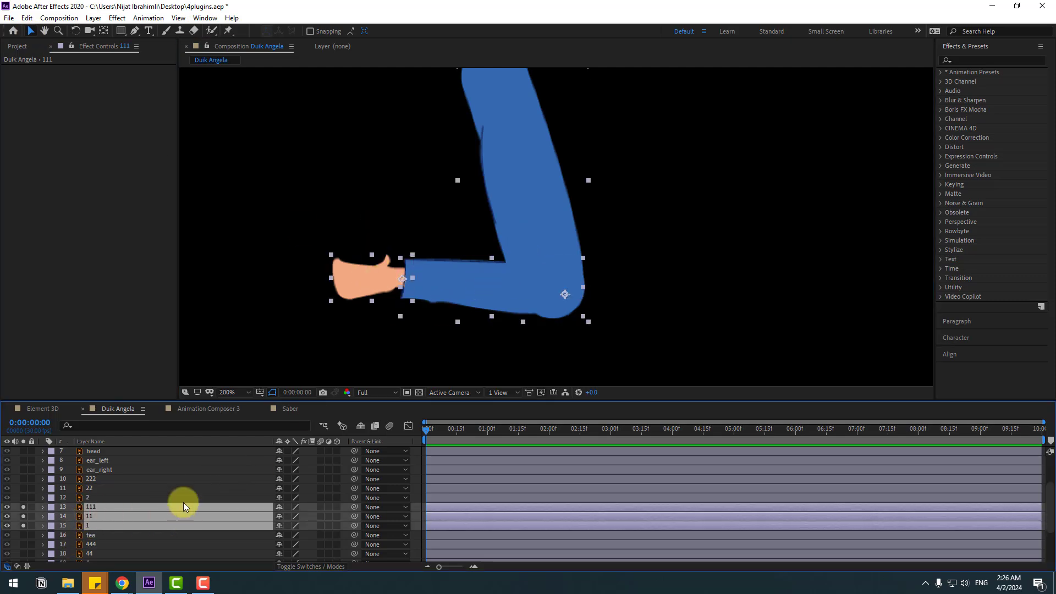
Step: Lower the arm layers' opacity to about half
{"action": "key", "text": "t"}
{"action": "mouse_move", "coordinate": [279, 517]}
{"action": "left_mouse_down"}
{"action": "mouse_move", "coordinate": [255, 518]}
{"action": "mouse_move", "coordinate": [273, 516]}
{"action": "left_mouse_up"}
{"action": "key", "text": "t"}
Step: Parent hand 1 to forearm 11 and forearm 11 to upper arm 111, then reselect all three
{"action": "left_click", "coordinate": [88, 526]}
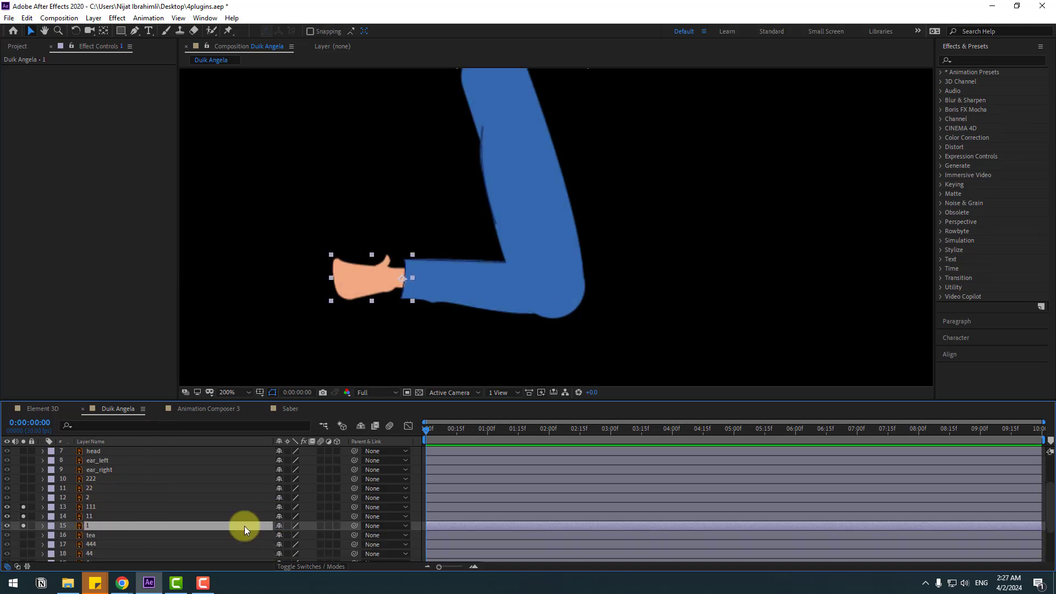
{"action": "left_click_drag", "start_coordinate": [354, 526], "coordinate": [88, 518]}
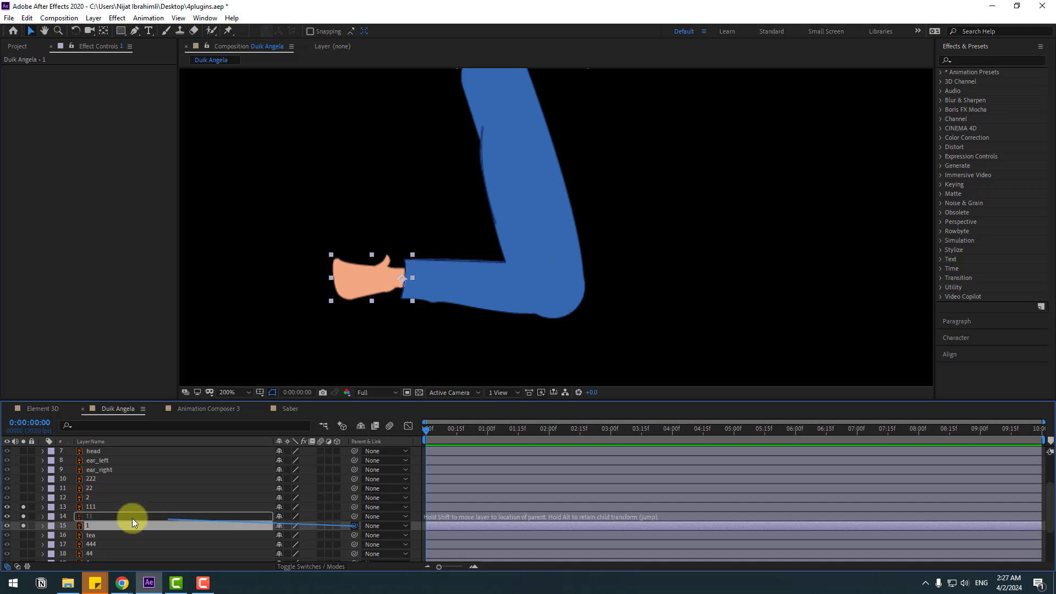
{"action": "left_click", "coordinate": [88, 518]}
{"action": "left_click_drag", "start_coordinate": [353, 519], "coordinate": [91, 508]}
{"action": "left_click", "coordinate": [93, 510]}
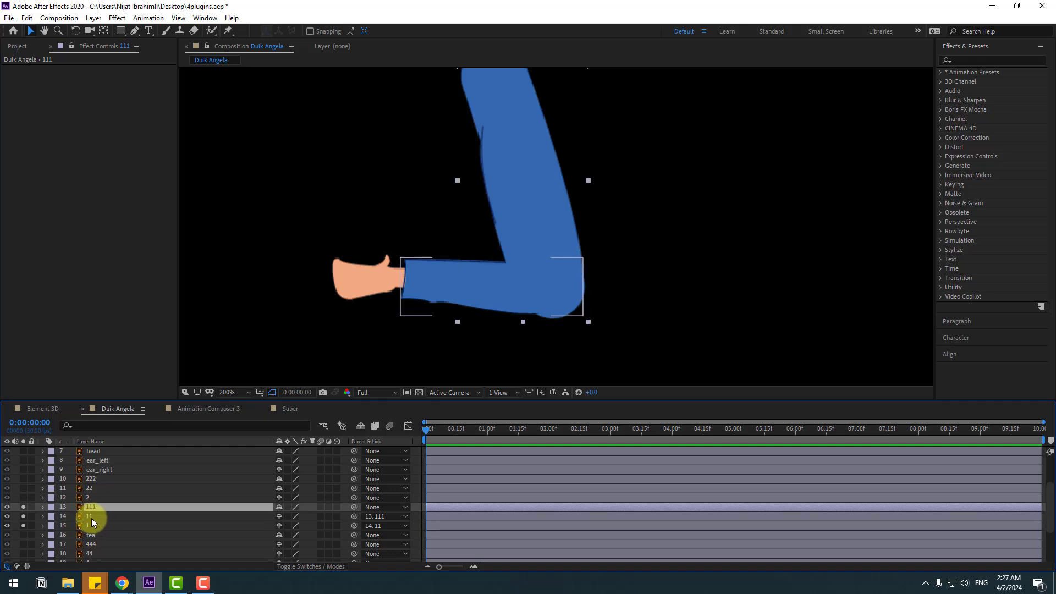
{"action": "left_click", "coordinate": [103, 525], "text": "ctrl"}
{"action": "left_click", "coordinate": [205, 18]}
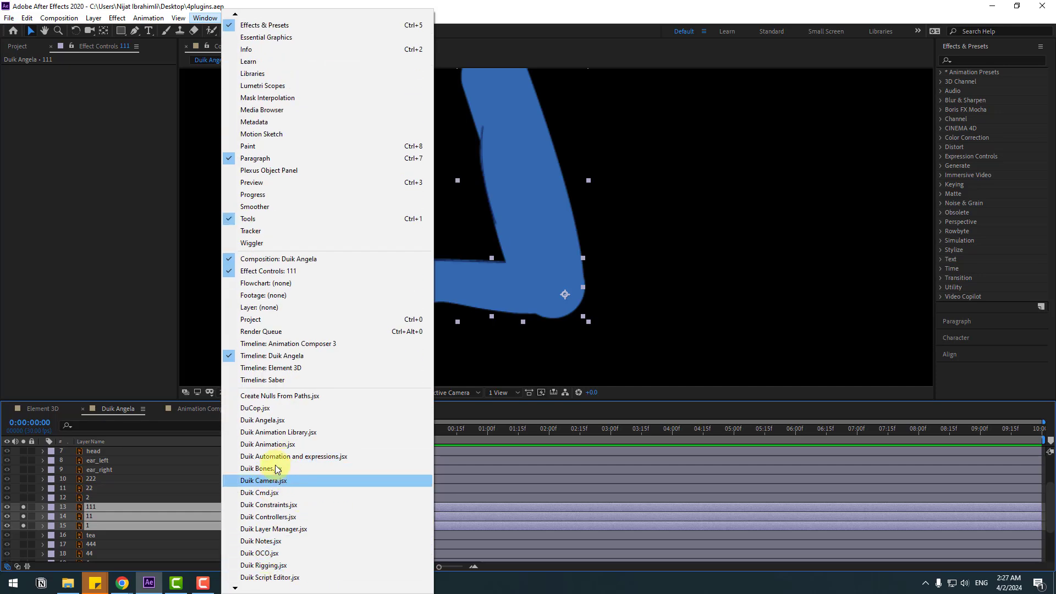
Step: Auto-rig the arm layers from Duik Angela's Links and constraints, choosing Ignore at the warning
{"action": "left_click", "coordinate": [262, 420]}
{"action": "left_click", "coordinate": [742, 63]}
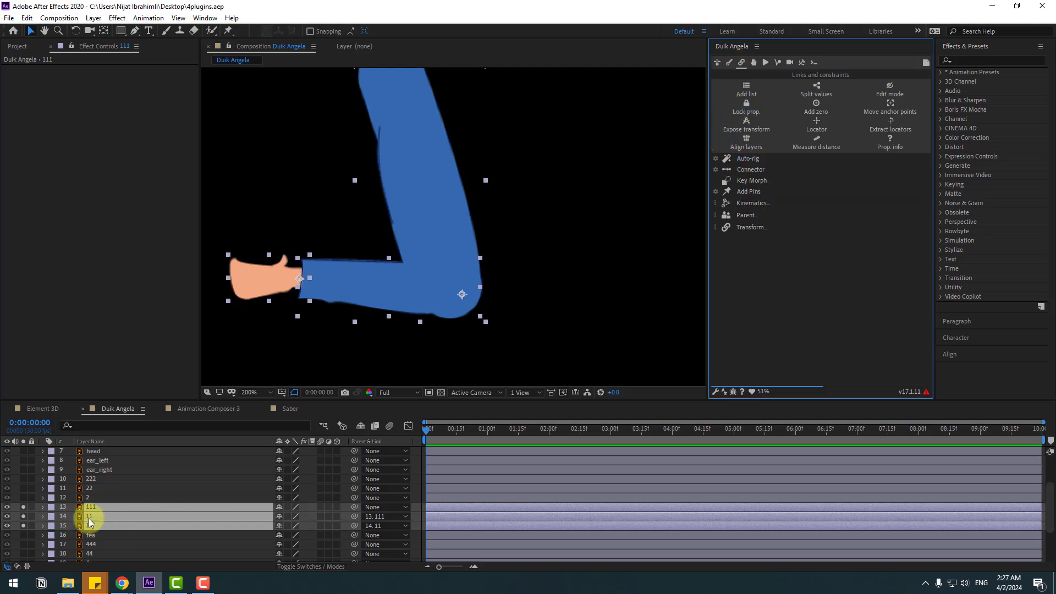
{"action": "left_click", "coordinate": [753, 160]}
{"action": "left_click", "coordinate": [520, 334]}
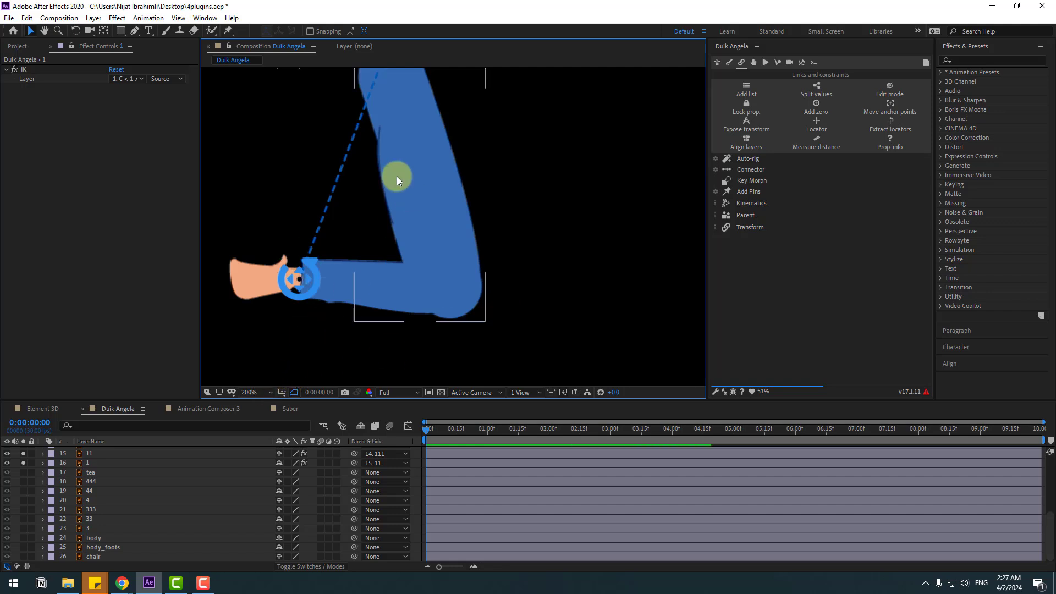
Step: Drag the hand IK controller to test the bend, then unsolo the arm layers
{"action": "scroll", "coordinate": [390, 195], "scroll_direction": "down", "scroll_amount": 2}
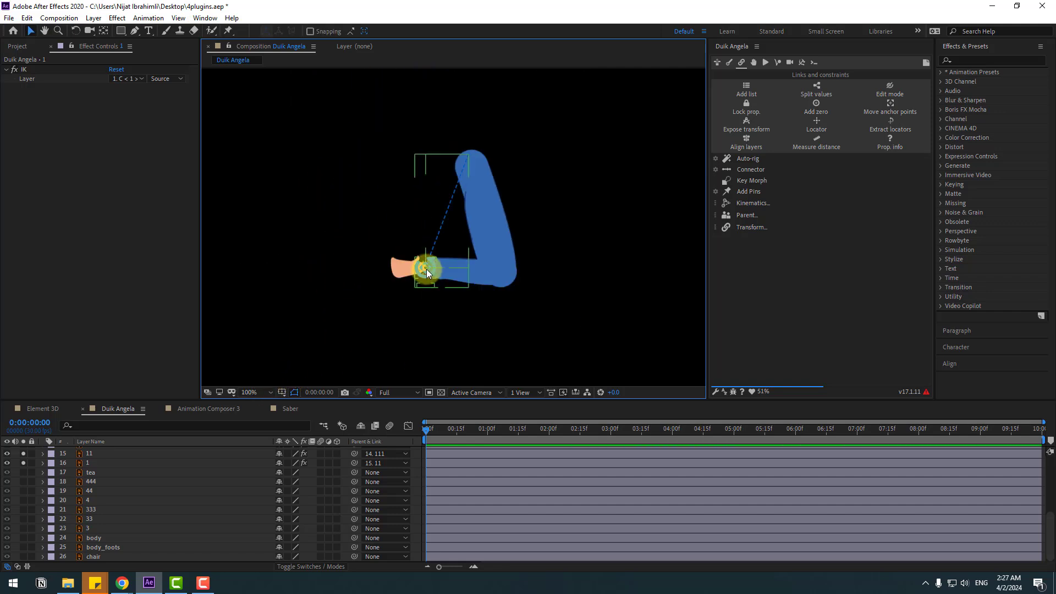
{"action": "mouse_move", "coordinate": [427, 269]}
{"action": "left_mouse_down"}
{"action": "mouse_move", "coordinate": [425, 304]}
{"action": "mouse_move", "coordinate": [428, 270]}
{"action": "mouse_move", "coordinate": [405, 286]}
{"action": "left_mouse_up"}
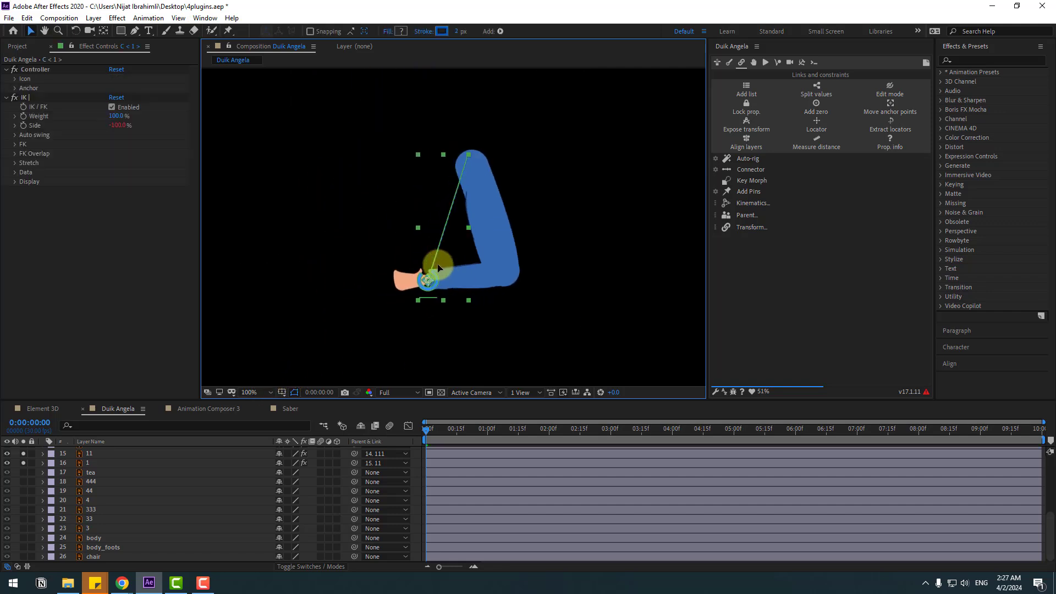
{"action": "mouse_move", "coordinate": [439, 266]}
{"action": "left_mouse_down"}
{"action": "mouse_move", "coordinate": [404, 248]}
{"action": "mouse_move", "coordinate": [410, 270]}
{"action": "left_mouse_up"}
{"action": "scroll", "coordinate": [88, 497], "scroll_direction": "up", "scroll_amount": 2}
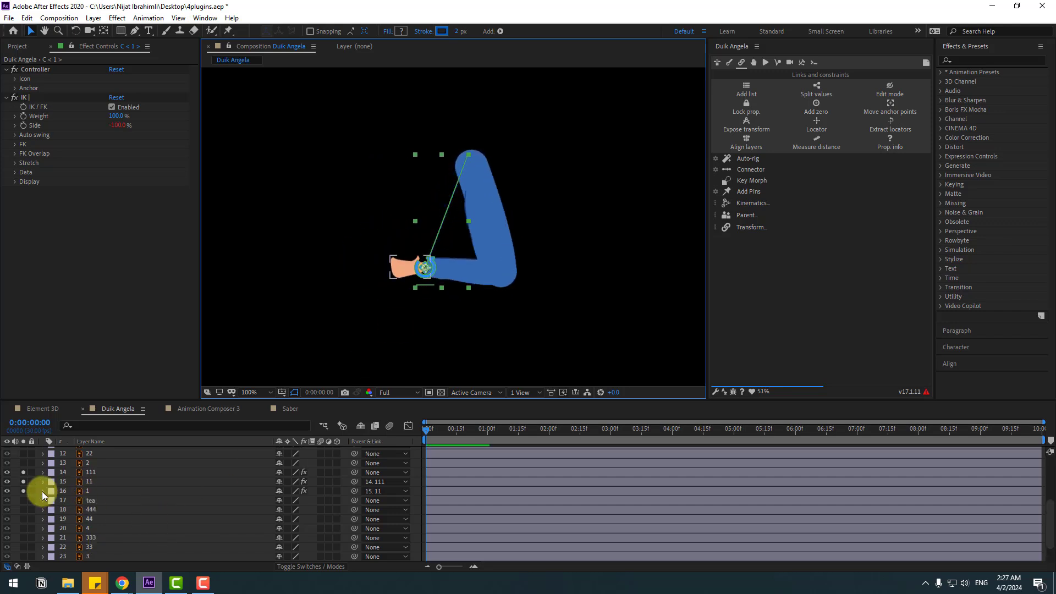
{"action": "left_click_drag", "start_coordinate": [23, 490], "coordinate": [24, 472]}
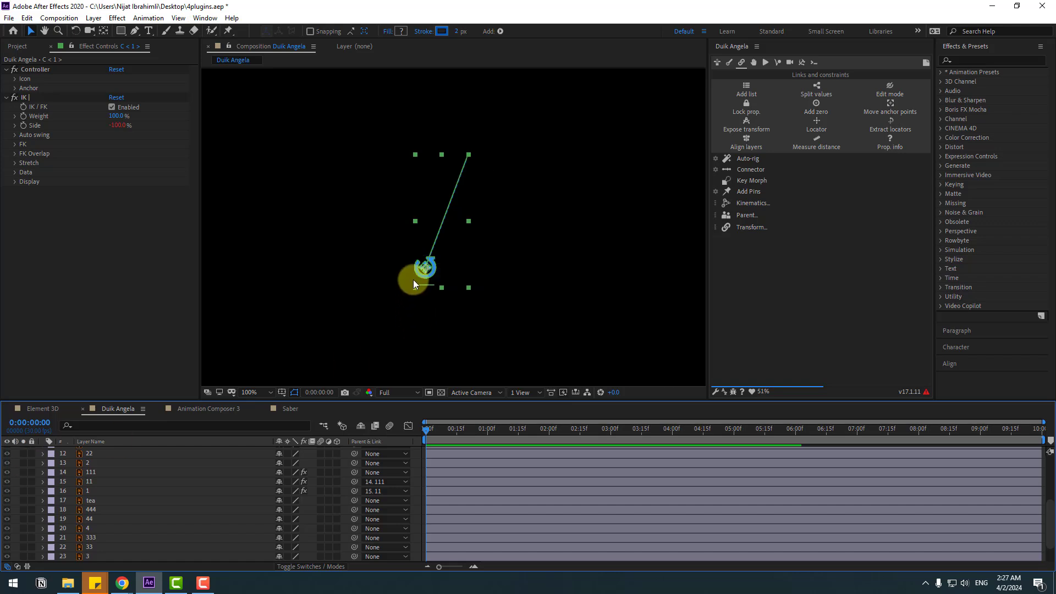
Step: Unsolo the hand controller, test it, and pick-whip the tea cup layer to a parent
{"action": "left_click", "coordinate": [413, 281]}
{"action": "left_click", "coordinate": [24, 452]}
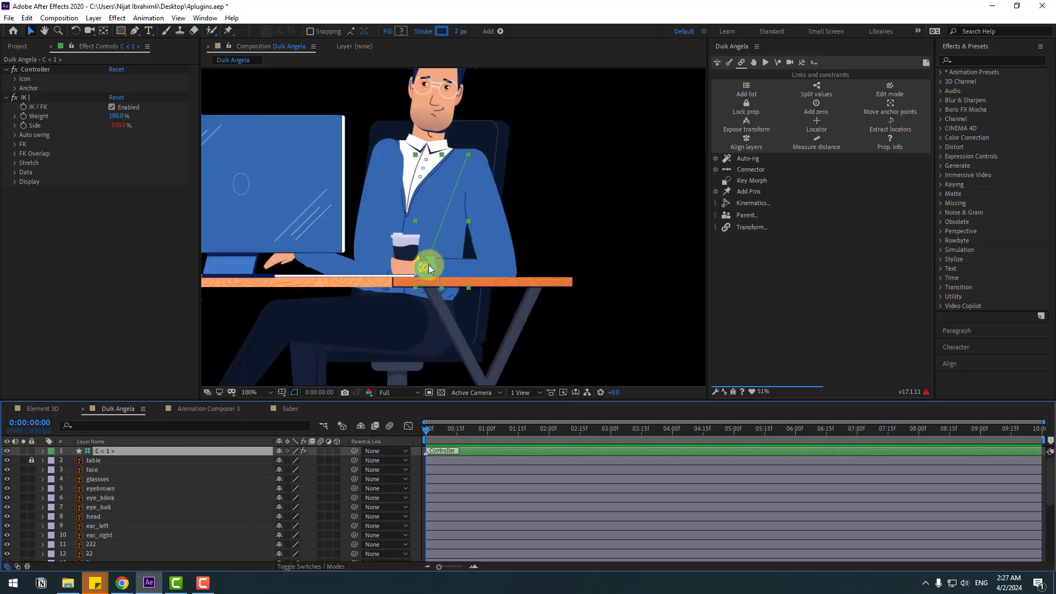
{"action": "mouse_move", "coordinate": [428, 274]}
{"action": "left_mouse_down"}
{"action": "mouse_move", "coordinate": [439, 256]}
{"action": "mouse_move", "coordinate": [439, 273]}
{"action": "left_mouse_up"}
{"action": "scroll", "coordinate": [209, 458], "scroll_direction": "down", "scroll_amount": 3}
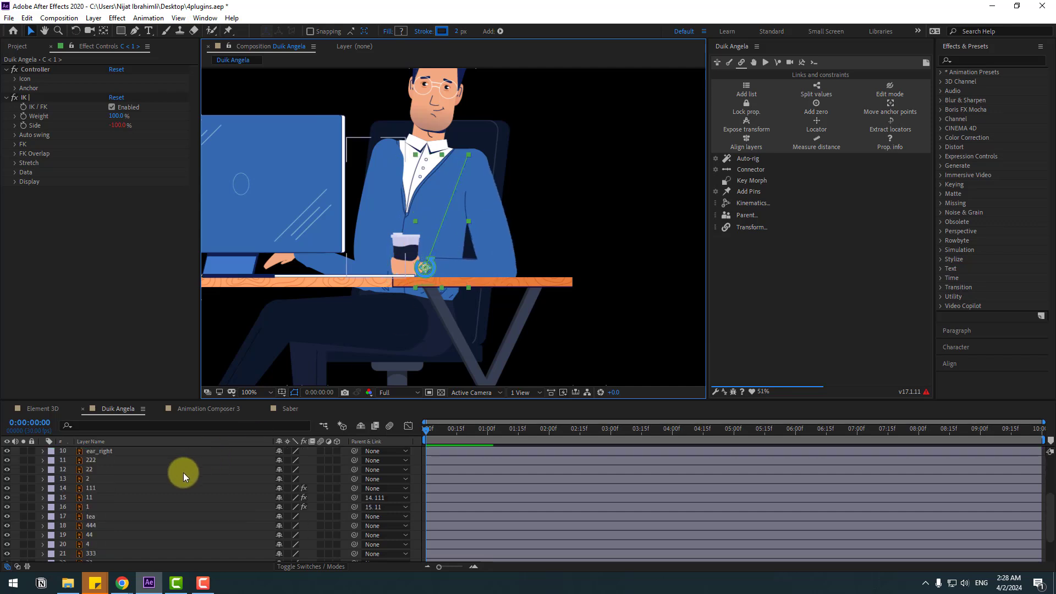
{"action": "left_click", "coordinate": [94, 516]}
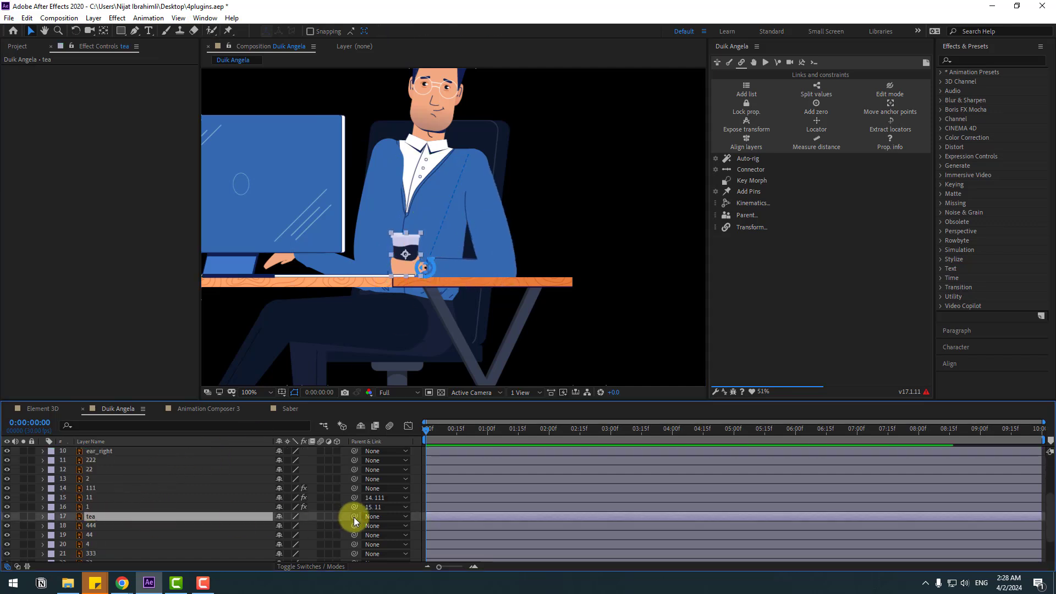
{"action": "left_click_drag", "start_coordinate": [354, 516], "coordinate": [83, 507]}
{"action": "scroll", "coordinate": [136, 506], "scroll_direction": "up", "scroll_amount": 5}
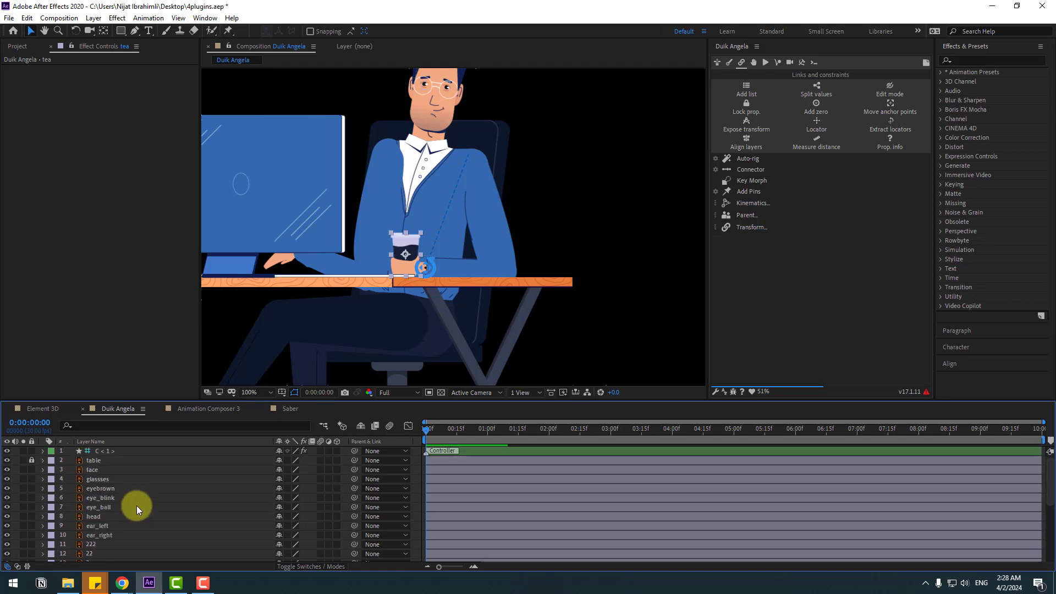
Step: Raise the hand controller toward the chest and show Duik's Controllers and Automation tools
{"action": "left_click", "coordinate": [107, 451]}
{"action": "mouse_move", "coordinate": [426, 271]}
{"action": "left_mouse_down"}
{"action": "mouse_move", "coordinate": [438, 261]}
{"action": "mouse_move", "coordinate": [424, 267]}
{"action": "left_mouse_up"}
{"action": "left_click", "coordinate": [753, 63]}
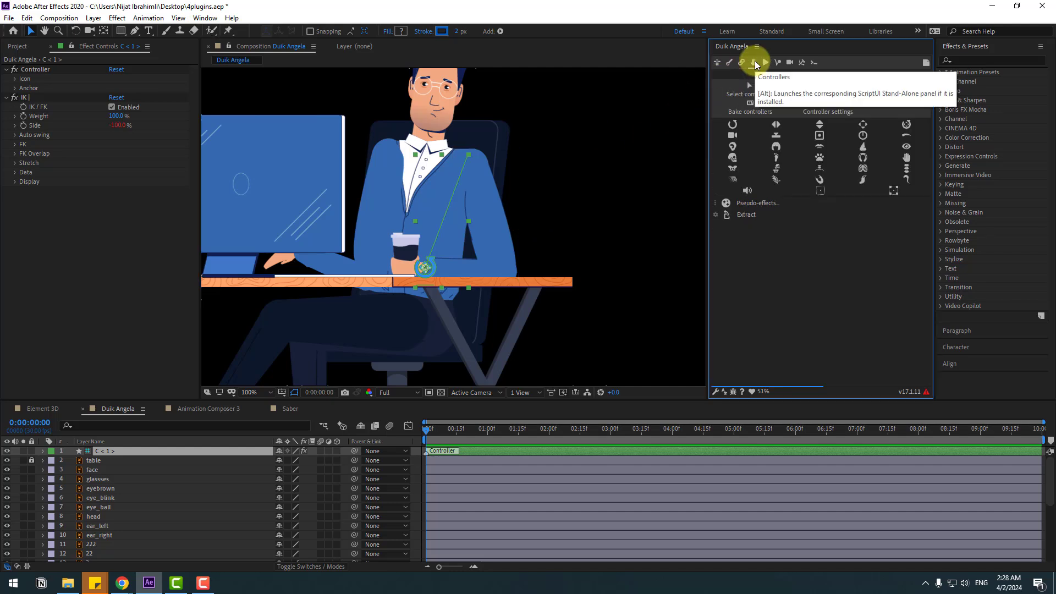
{"action": "left_click", "coordinate": [764, 64]}
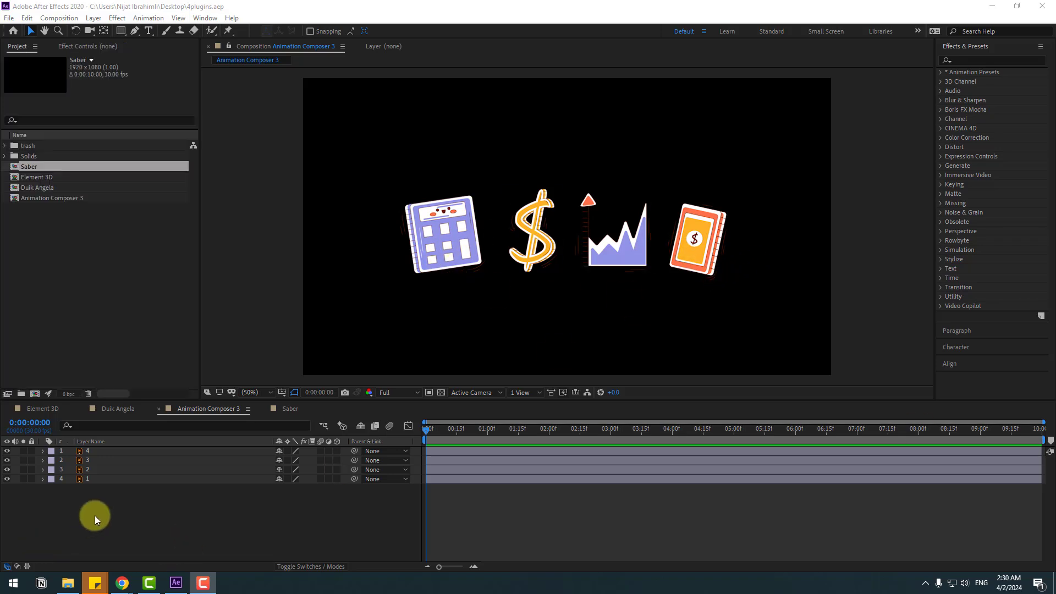
Step: Marquee-select all four sticker layers in the timeline and open the Window menu
{"action": "left_click_drag", "start_coordinate": [105, 522], "coordinate": [93, 440]}
{"action": "left_click", "coordinate": [210, 21]}
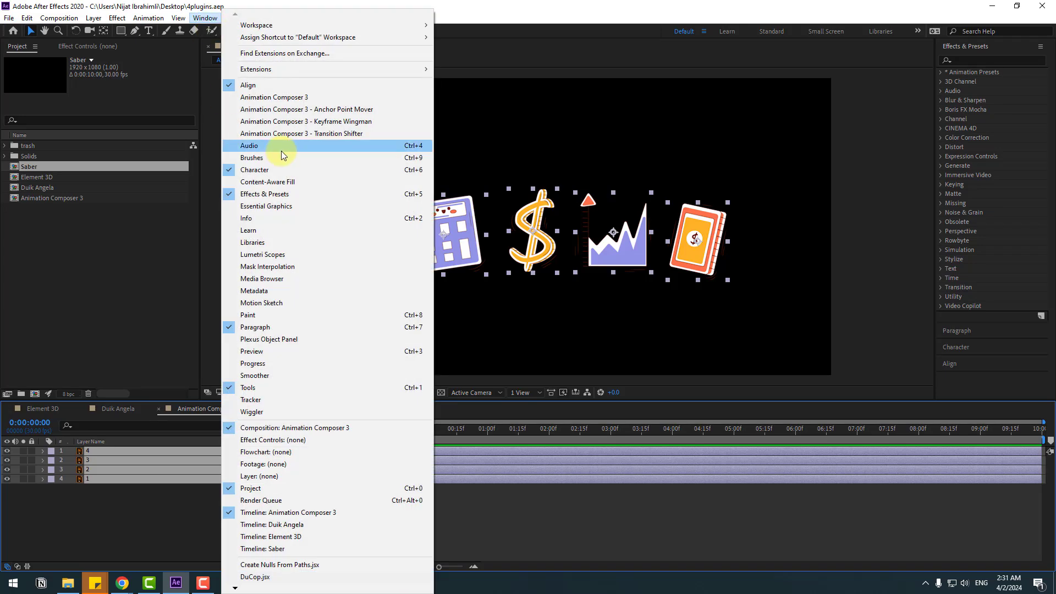
Step: Apply Starter Presets > Transitions - 2D Layer > Overshoot Scale From Anchor Point as Animate In
{"action": "left_click", "coordinate": [308, 99]}
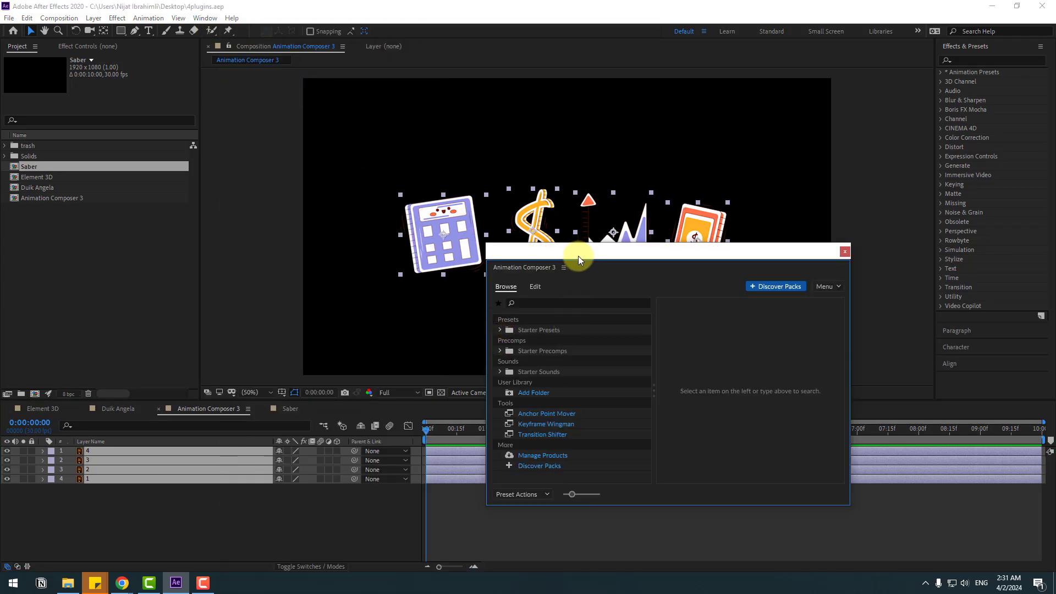
{"action": "left_click_drag", "start_coordinate": [579, 256], "coordinate": [588, 240]}
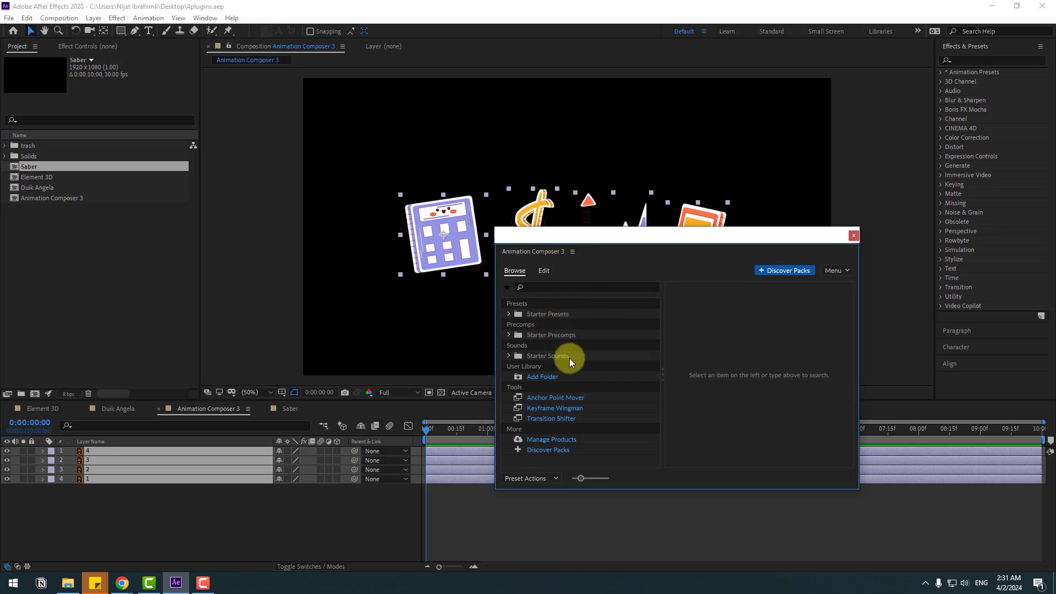
{"action": "left_click", "coordinate": [509, 314]}
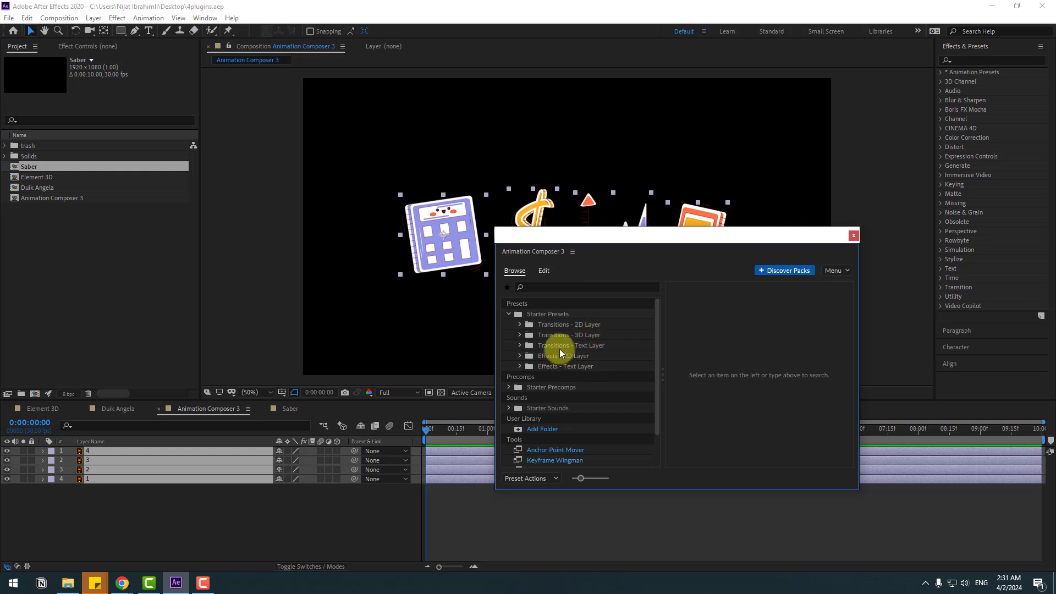
{"action": "left_click", "coordinate": [520, 325]}
{"action": "scroll", "coordinate": [658, 335], "scroll_direction": "down", "scroll_amount": 1}
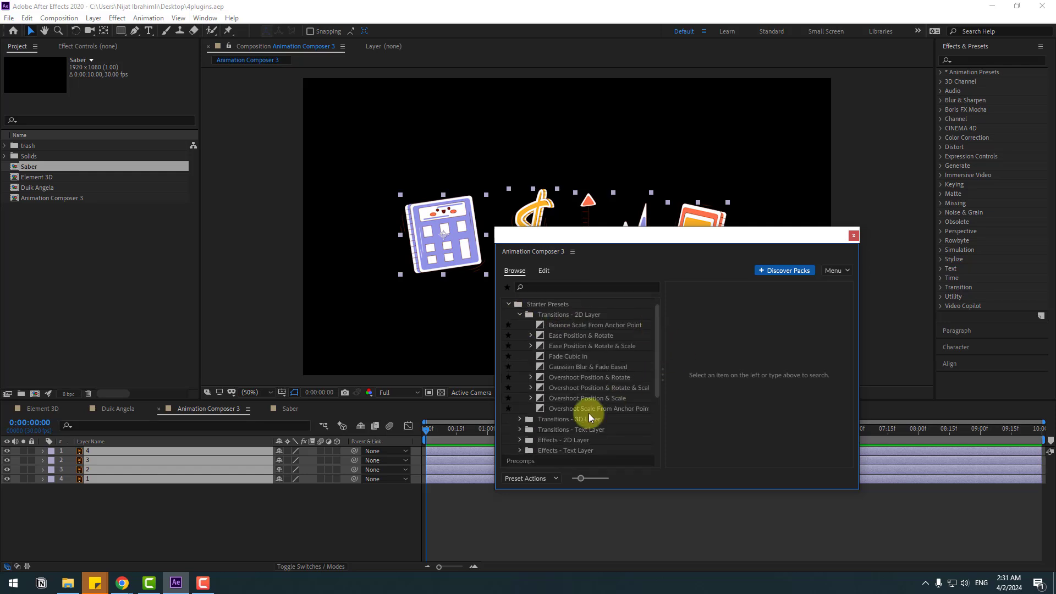
{"action": "left_click", "coordinate": [571, 408]}
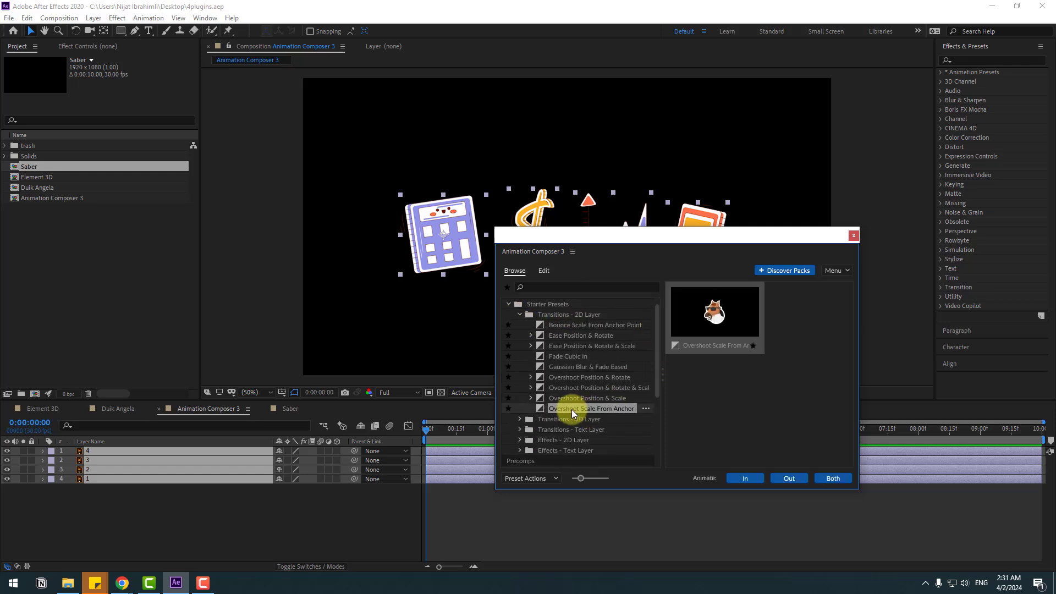
{"action": "left_click", "coordinate": [754, 477]}
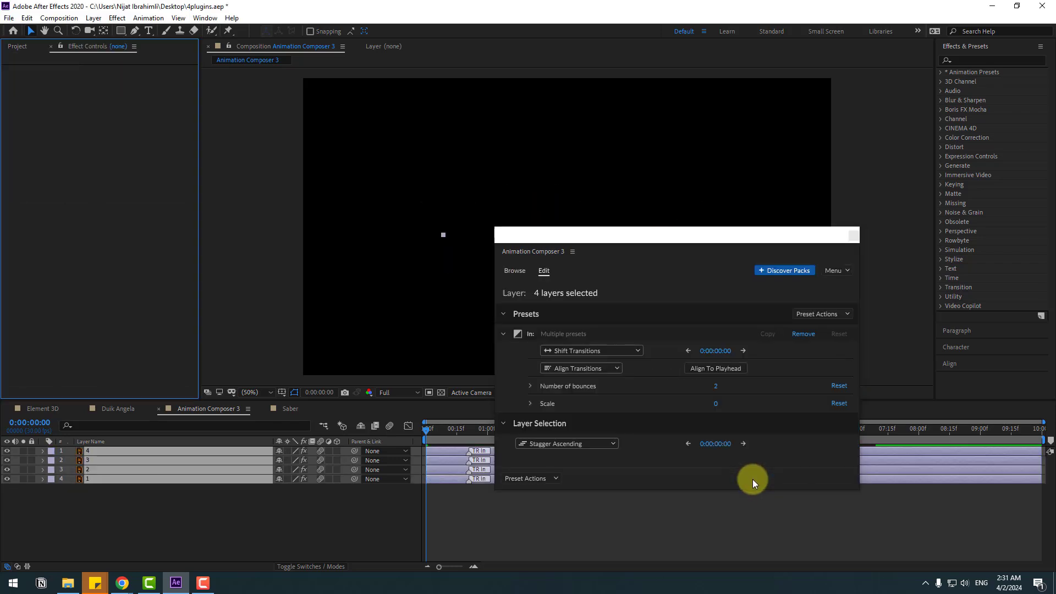
Step: Close Animation Composer and stagger the four stickers' intro timings, then preview them
{"action": "left_click", "coordinate": [856, 236]}
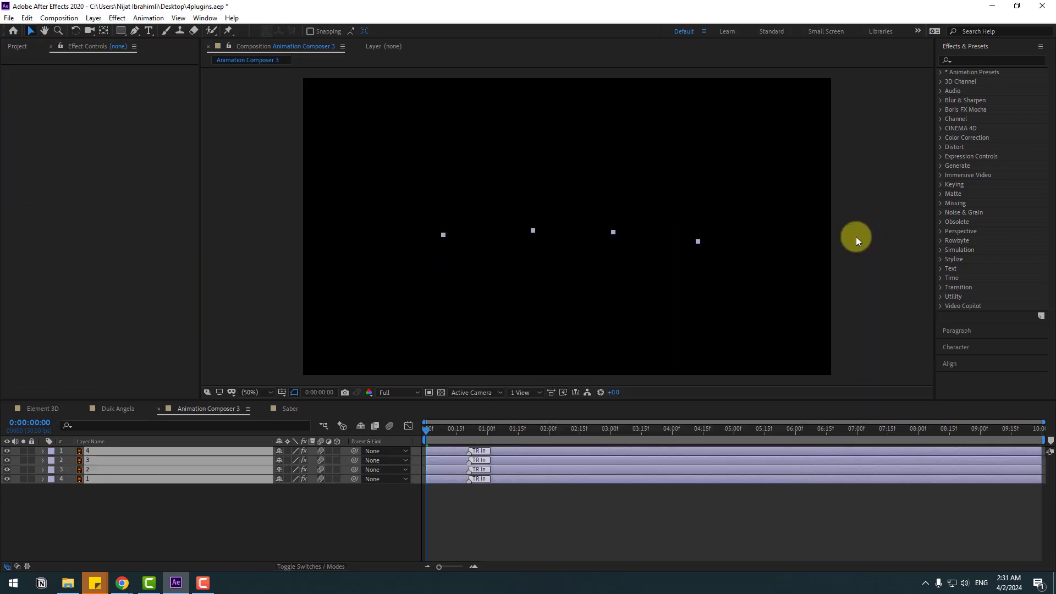
{"action": "left_click", "coordinate": [484, 497]}
{"action": "mouse_move", "coordinate": [469, 480]}
{"action": "left_mouse_down"}
{"action": "mouse_move", "coordinate": [490, 480]}
{"action": "mouse_move", "coordinate": [483, 464]}
{"action": "left_mouse_up"}
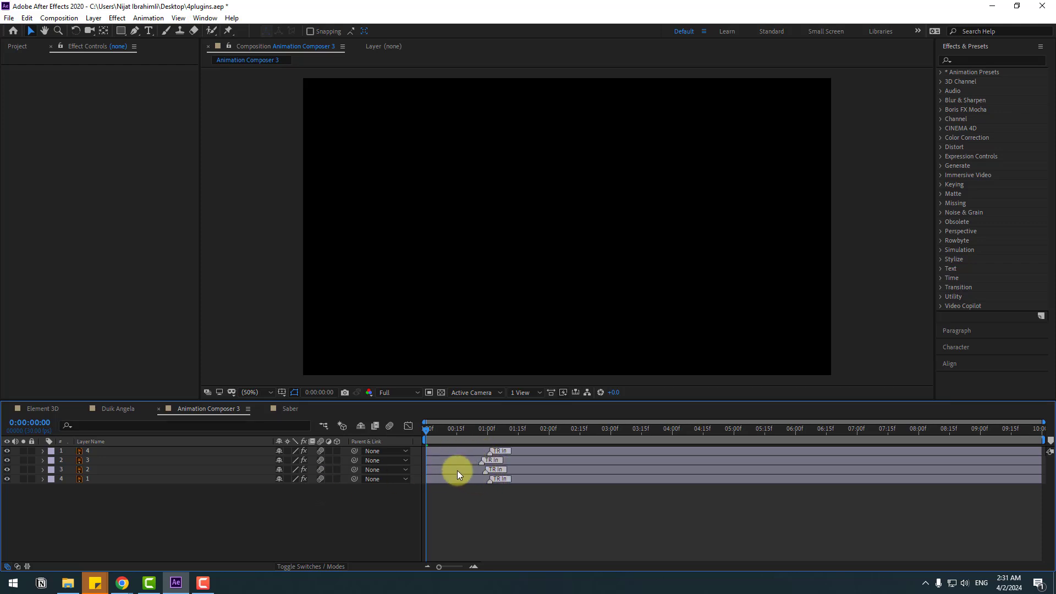
{"action": "left_click_drag", "start_coordinate": [457, 471], "coordinate": [455, 451]}
{"action": "left_click", "coordinate": [450, 504]}
{"action": "key", "text": "space"}
{"action": "left_click", "coordinate": [486, 428]}
{"action": "key", "text": "space"}
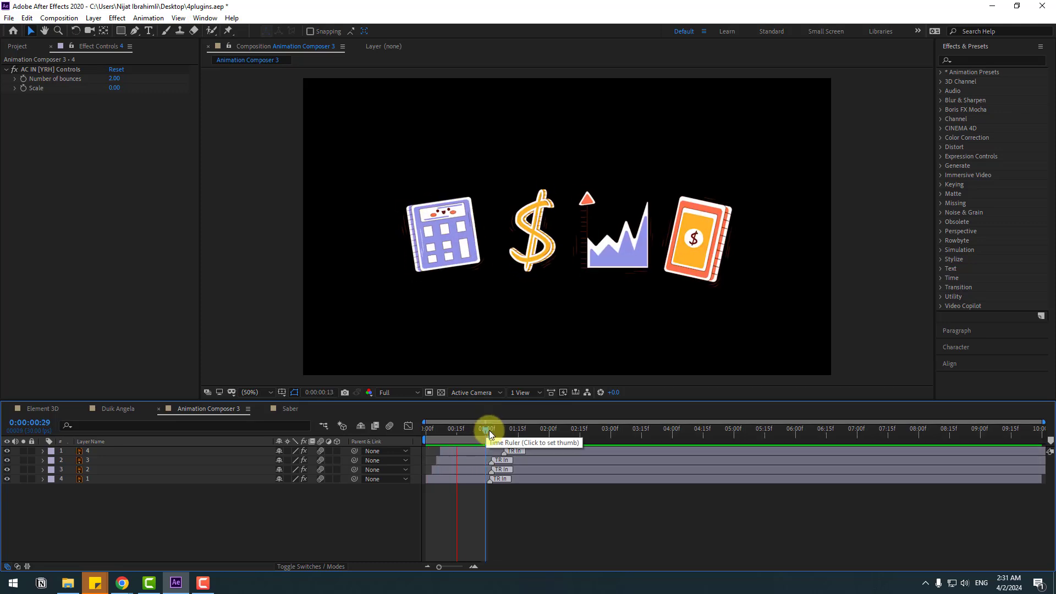
{"action": "key", "text": "space"}
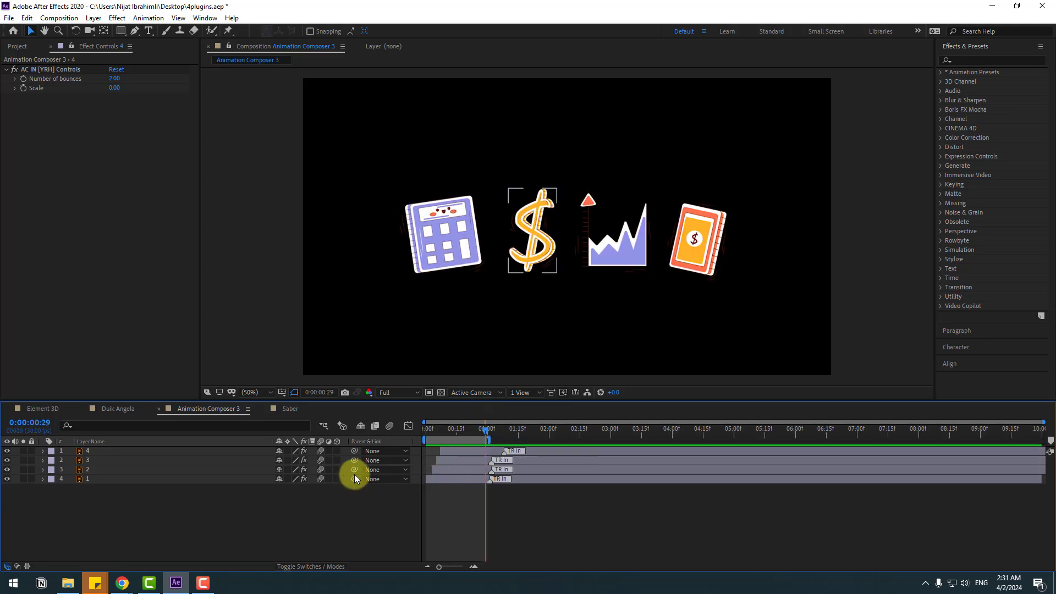
Step: Try 5 bounces on the card sticker and preview about two seconds
{"action": "left_click", "coordinate": [89, 451]}
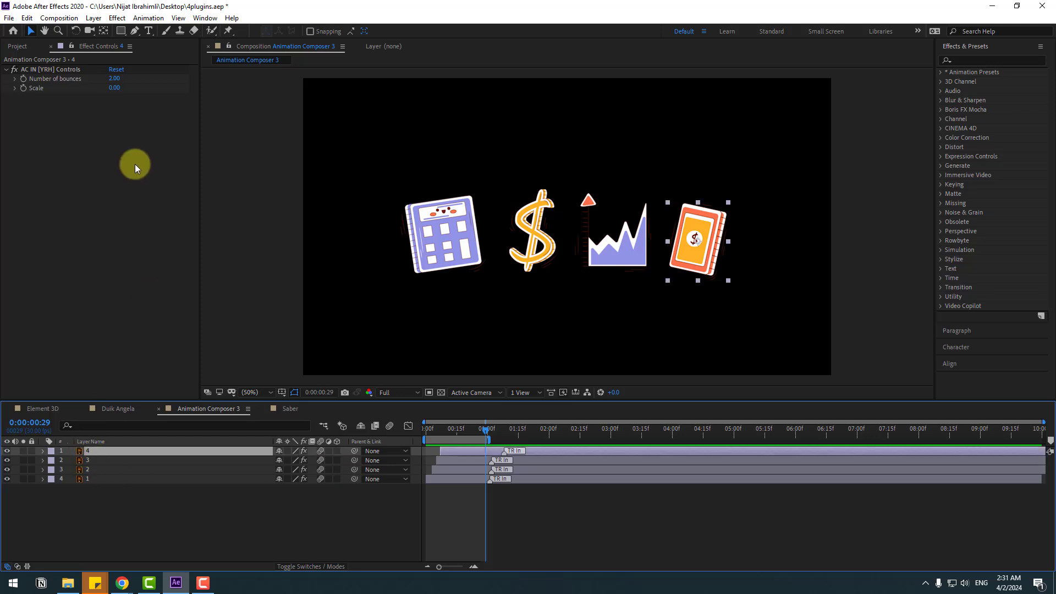
{"action": "left_click", "coordinate": [113, 79]}
{"action": "type", "text": "5"}
{"action": "key", "text": "Return"}
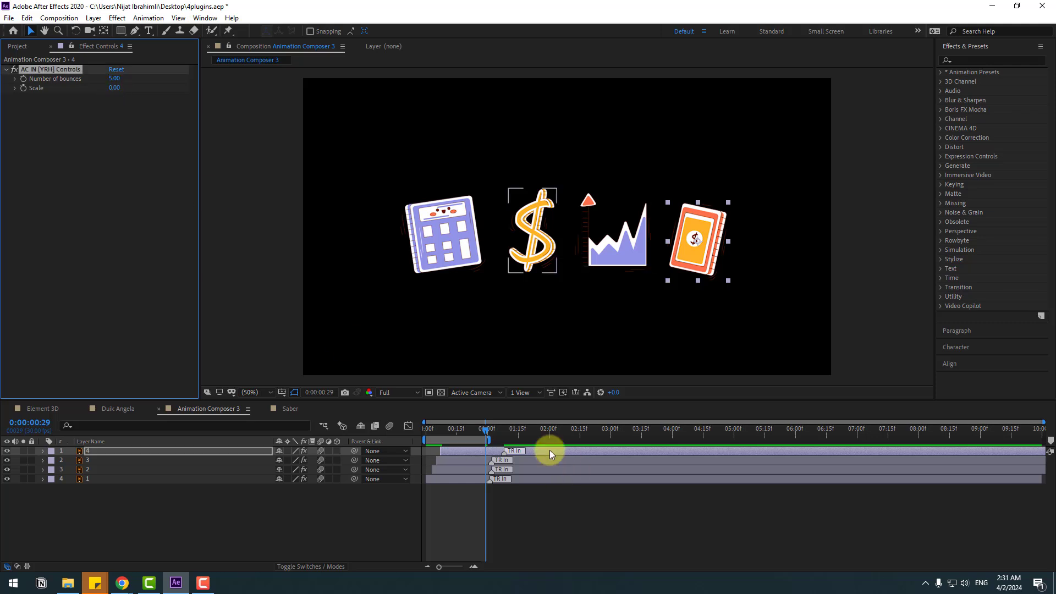
{"action": "left_click_drag", "start_coordinate": [489, 438], "coordinate": [557, 439]}
{"action": "key", "text": "space"}
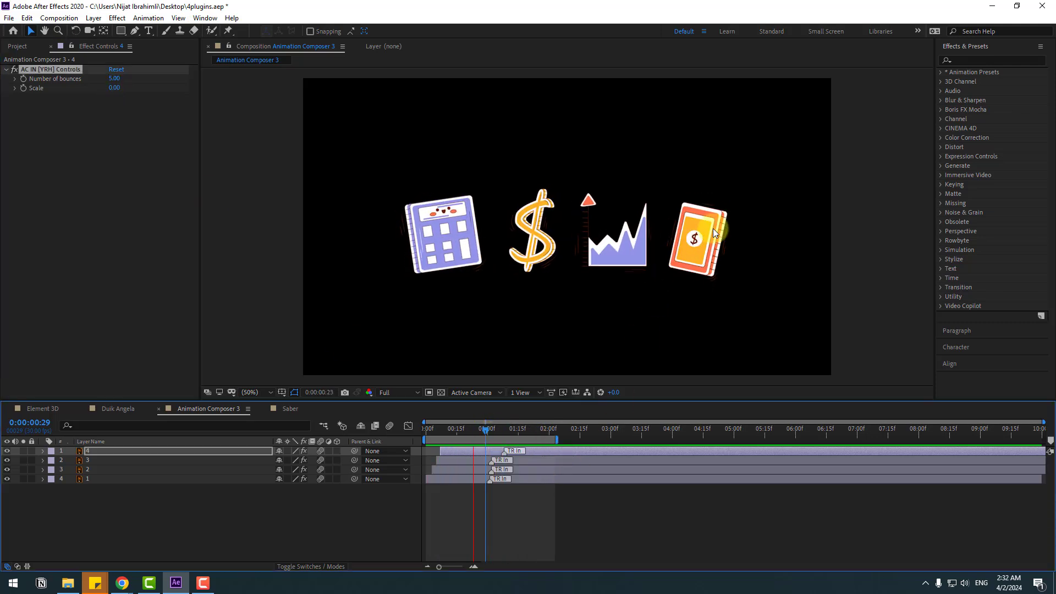
{"action": "key", "text": "space"}
Step: Compare 1 and 6 bounces, then settle the card on 2 bounces
{"action": "left_click", "coordinate": [119, 81]}
{"action": "type", "text": "1"}
{"action": "key", "text": "Return"}
{"action": "key", "text": "space"}
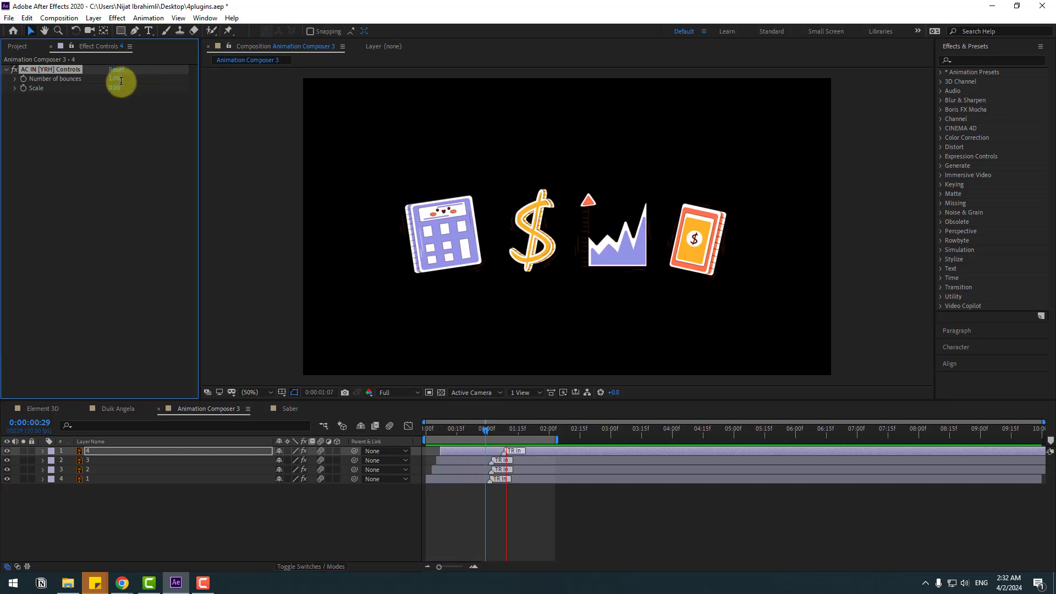
{"action": "left_click", "coordinate": [22, 451]}
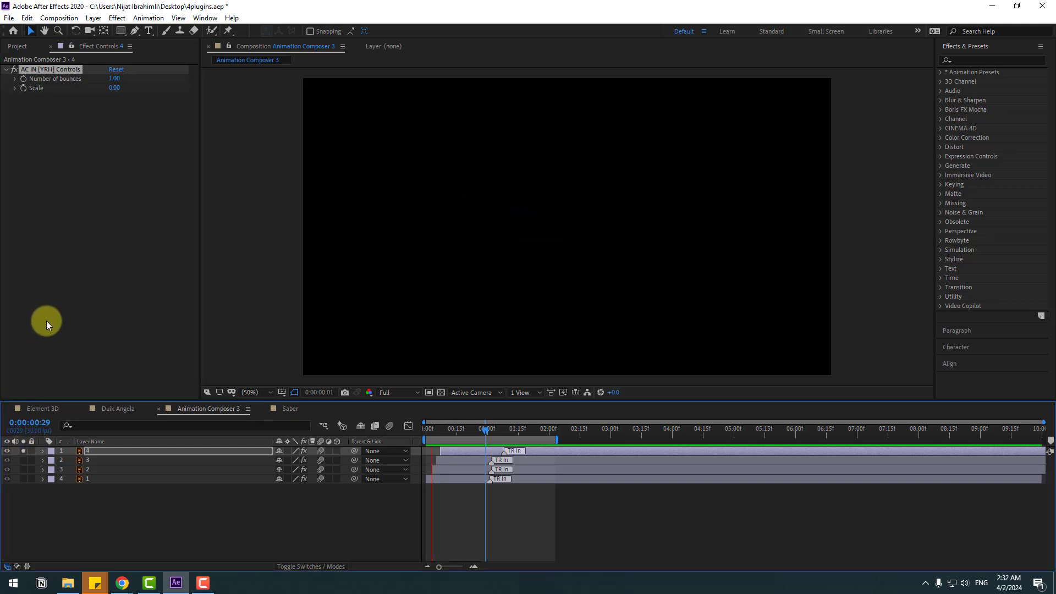
{"action": "left_click", "coordinate": [114, 79]}
{"action": "type", "text": "6"}
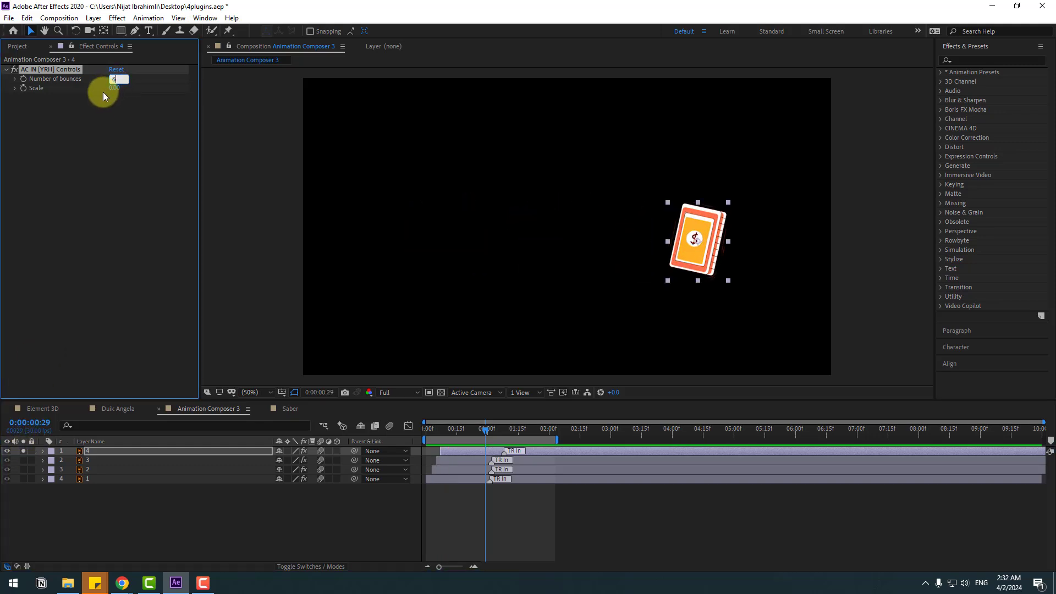
{"action": "key", "text": "Return"}
{"action": "key", "text": "space"}
{"action": "key", "text": "space"}
{"action": "left_click", "coordinate": [114, 79]}
{"action": "type", "text": "2"}
{"action": "key", "text": "Return"}
{"action": "key", "text": "space"}
{"action": "key", "text": "space"}
{"action": "key", "text": "space"}
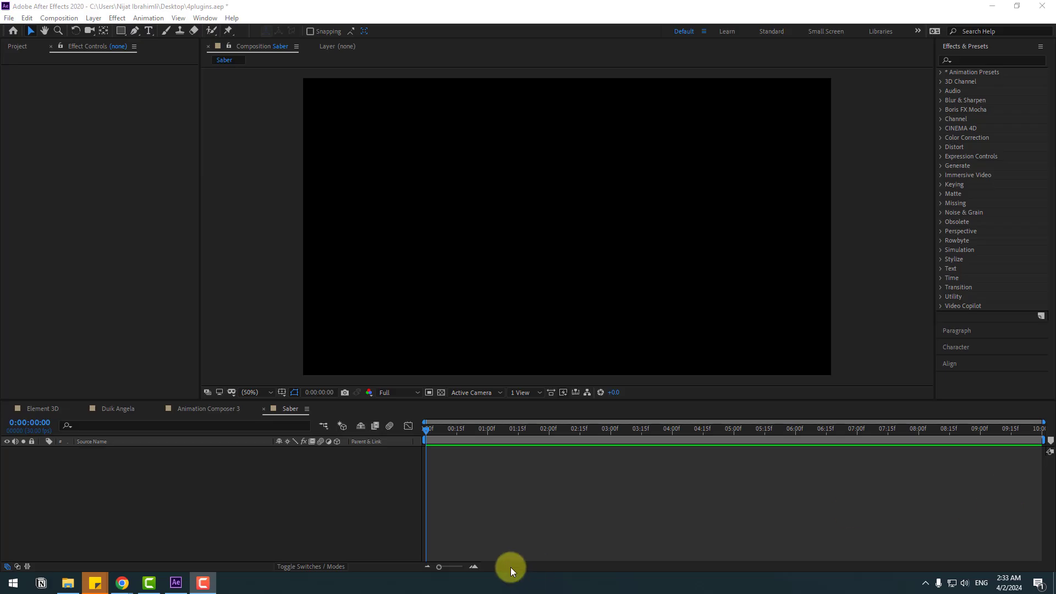
Step: Create a new solid layer named 'Saber' in the Saber composition
{"action": "right_click", "coordinate": [165, 515]}
{"action": "mouse_move", "coordinate": [231, 393]}
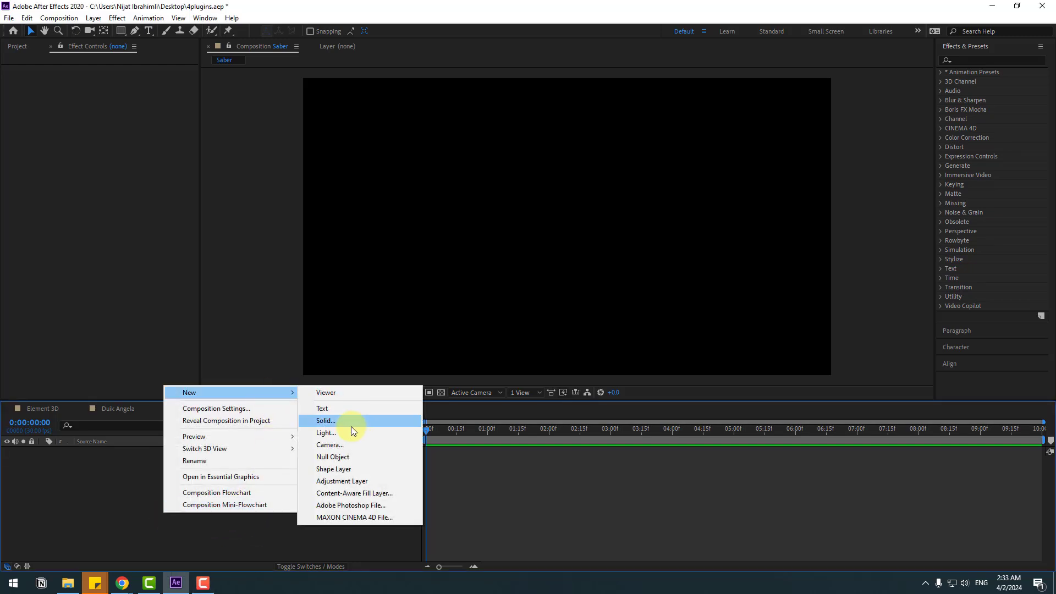
{"action": "left_click", "coordinate": [350, 421]}
{"action": "type", "text": "Saber"}
{"action": "left_click", "coordinate": [626, 507]}
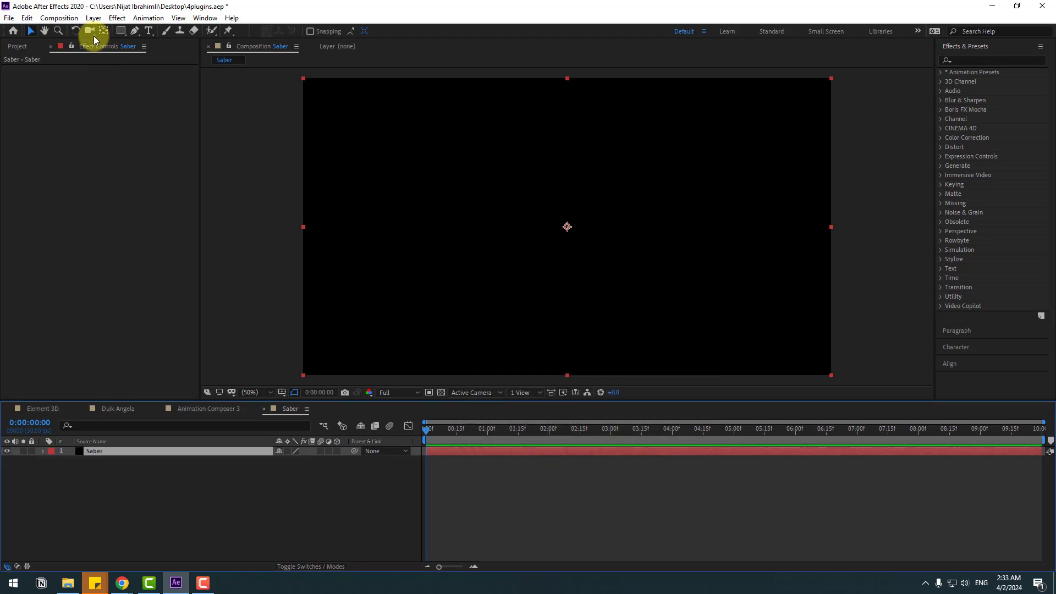
Step: Apply the Video Copilot Saber effect to the solid, undoing a trial end-point move
{"action": "left_click", "coordinate": [117, 18]}
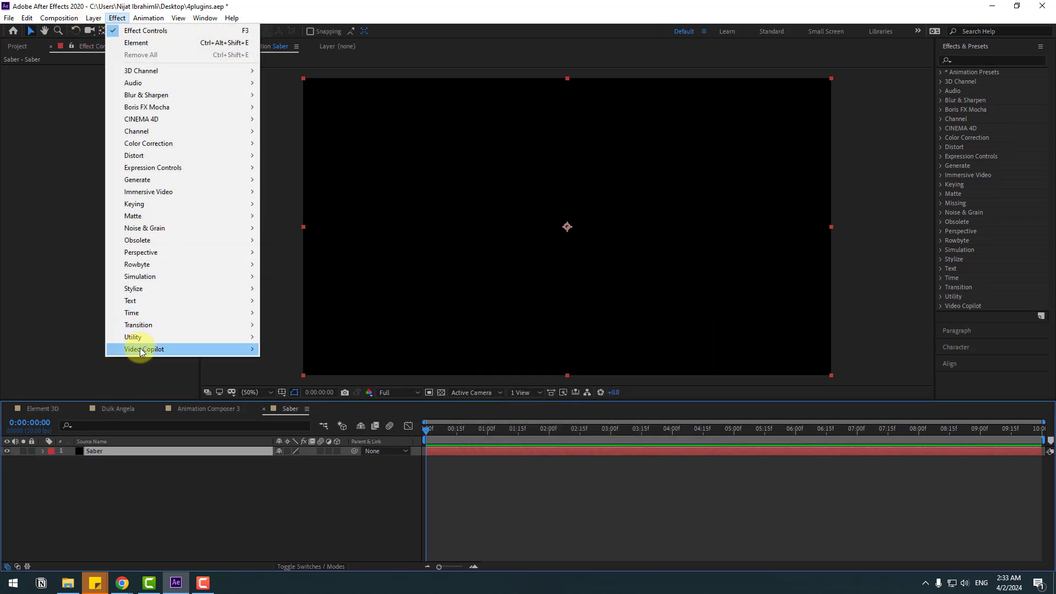
{"action": "mouse_move", "coordinate": [144, 348]}
{"action": "left_click", "coordinate": [286, 361]}
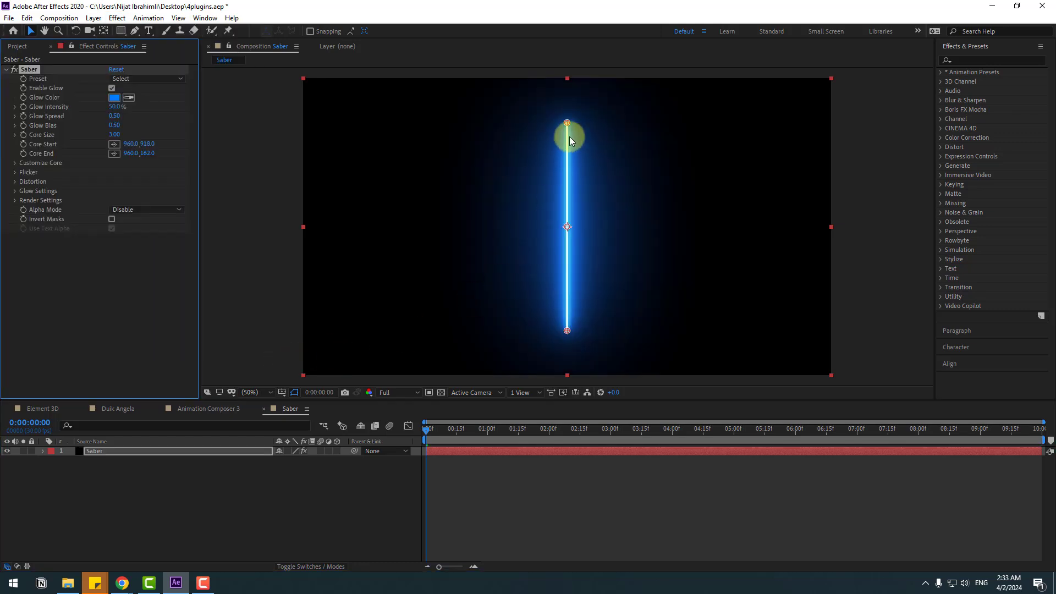
{"action": "mouse_move", "coordinate": [579, 132]}
{"action": "left_mouse_down"}
{"action": "mouse_move", "coordinate": [450, 129]}
{"action": "mouse_move", "coordinate": [700, 110]}
{"action": "left_mouse_up"}
{"action": "key", "text": "ctrl+z"}
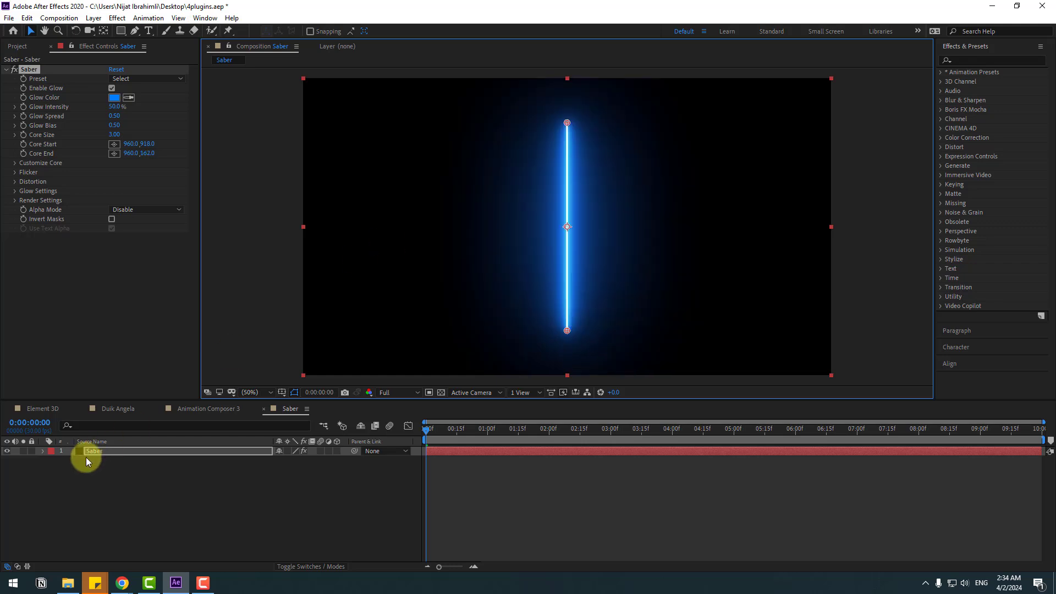
{"action": "left_click", "coordinate": [88, 453]}
{"action": "left_click", "coordinate": [131, 52]}
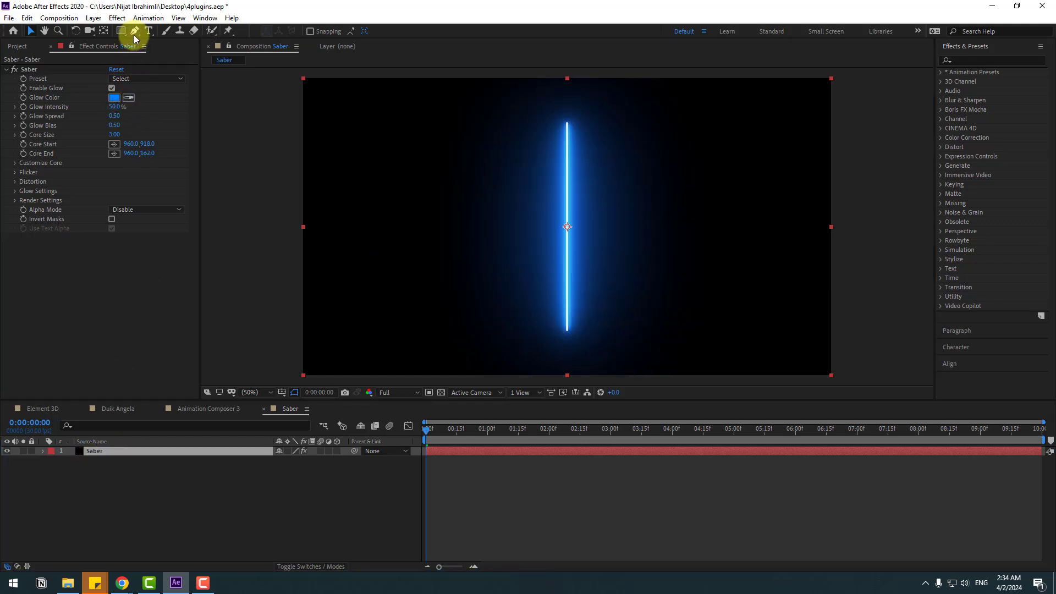
{"action": "left_click", "coordinate": [134, 31]}
Step: Draw a closed, looping curved mask path across the Saber solid
{"action": "left_click", "coordinate": [367, 254]}
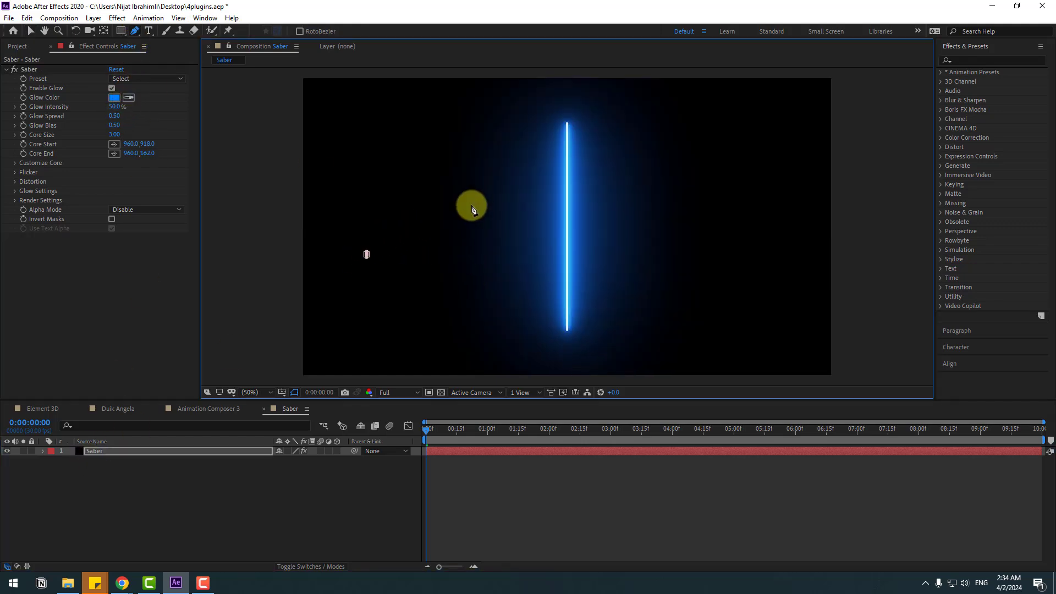
{"action": "left_click_drag", "start_coordinate": [473, 205], "coordinate": [512, 215]}
{"action": "left_click_drag", "start_coordinate": [644, 262], "coordinate": [666, 254]}
{"action": "left_click", "coordinate": [709, 150]}
{"action": "left_click_drag", "start_coordinate": [811, 234], "coordinate": [783, 274]}
{"action": "left_click_drag", "start_coordinate": [562, 301], "coordinate": [522, 285]}
{"action": "left_click_drag", "start_coordinate": [412, 308], "coordinate": [402, 317]}
{"action": "left_click", "coordinate": [366, 254]}
Step: Expand Saber's Customize Core settings and open the Core Type choices
{"action": "left_click", "coordinate": [31, 31]}
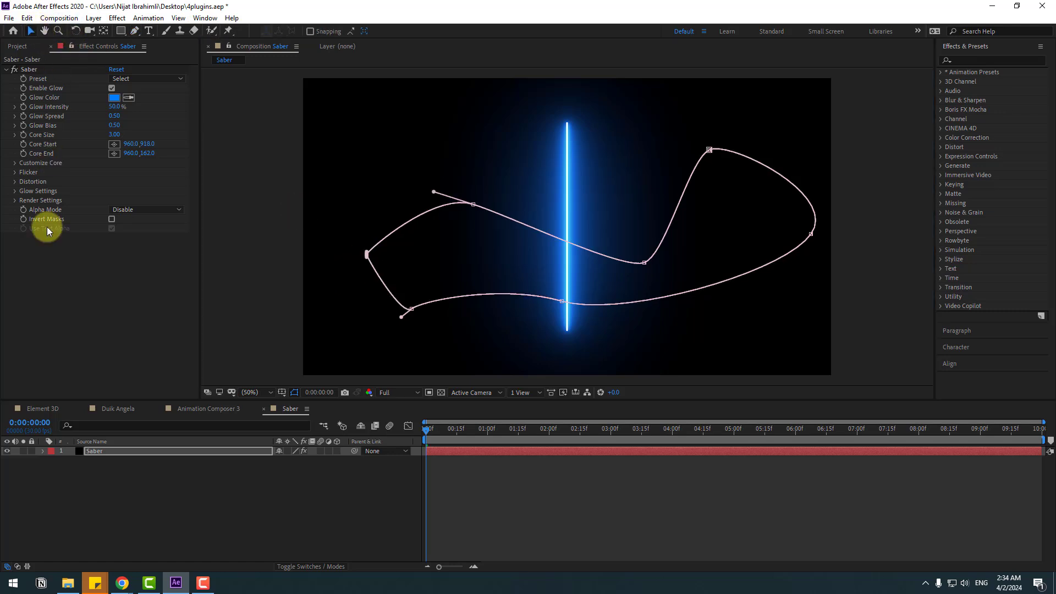
{"action": "left_click", "coordinate": [14, 164]}
{"action": "left_click", "coordinate": [131, 173]}
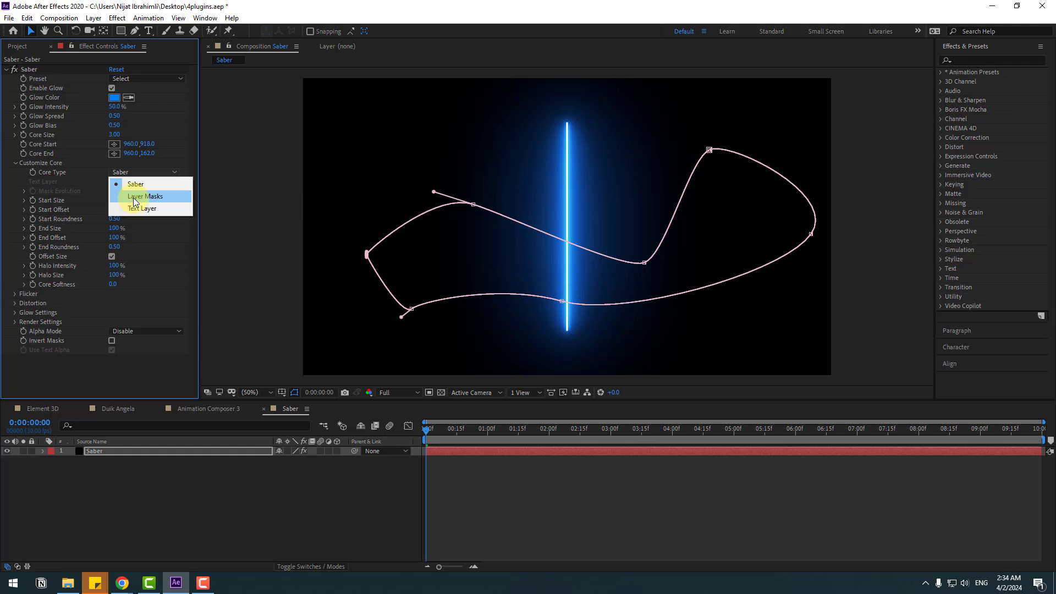
Step: Set Core Type to Layer Masks and apply the Fire preset to the outline
{"action": "left_click", "coordinate": [135, 197]}
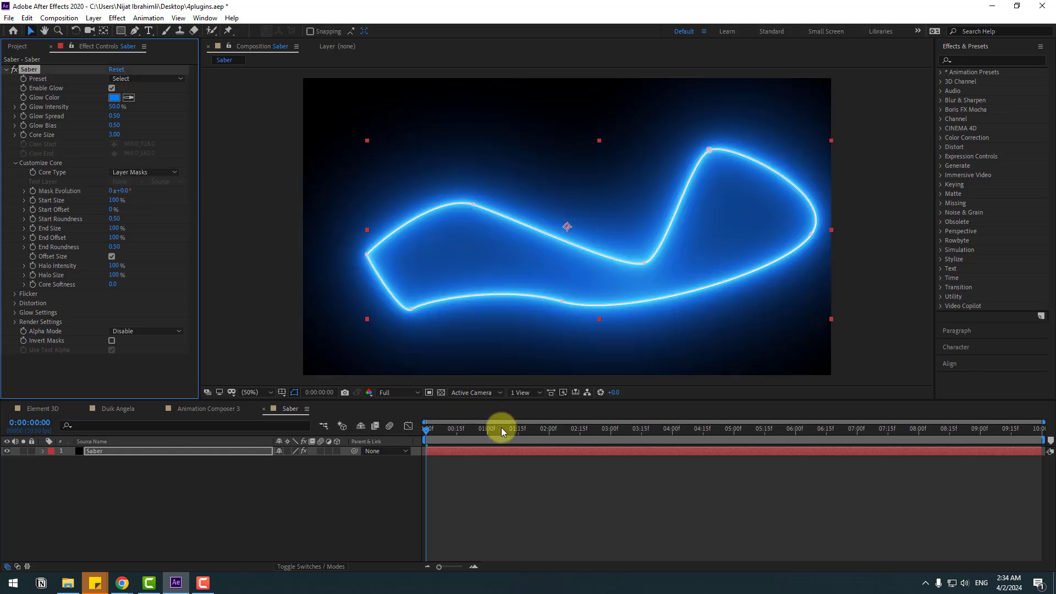
{"action": "left_click_drag", "start_coordinate": [446, 434], "coordinate": [367, 436]}
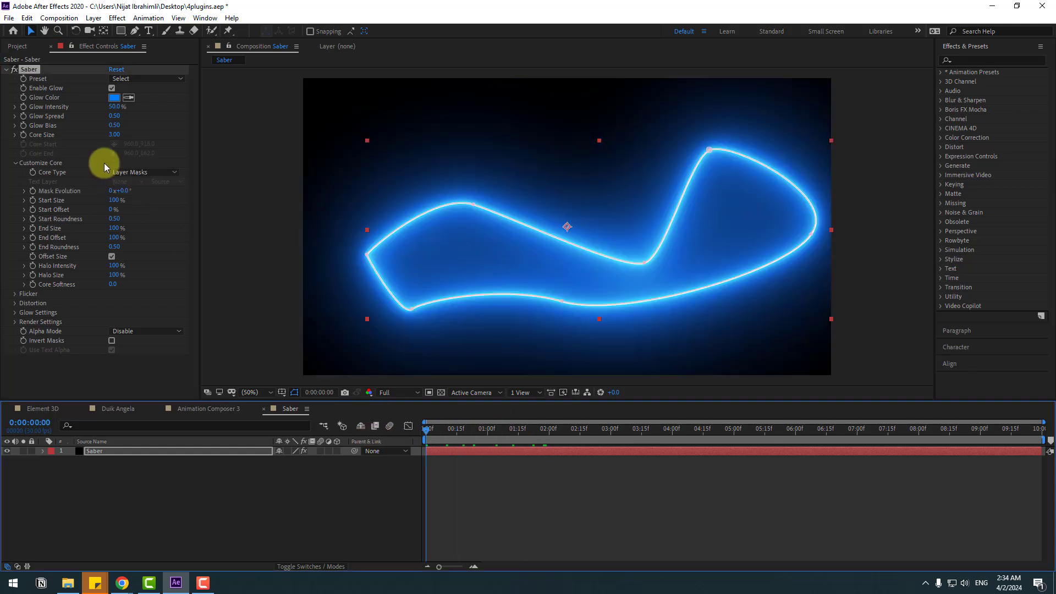
{"action": "left_click", "coordinate": [125, 78]}
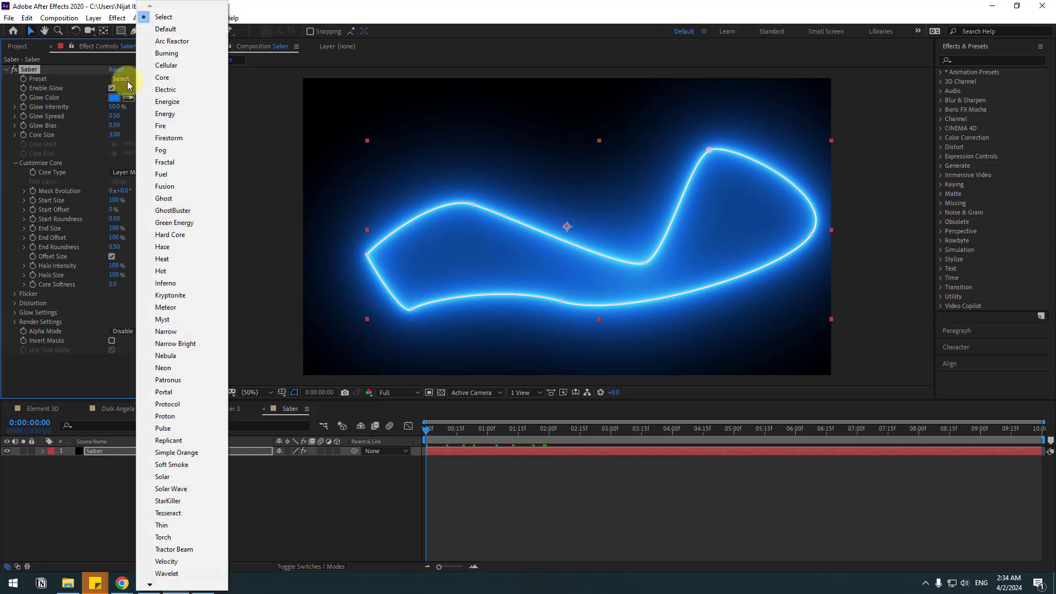
{"action": "left_click", "coordinate": [149, 129]}
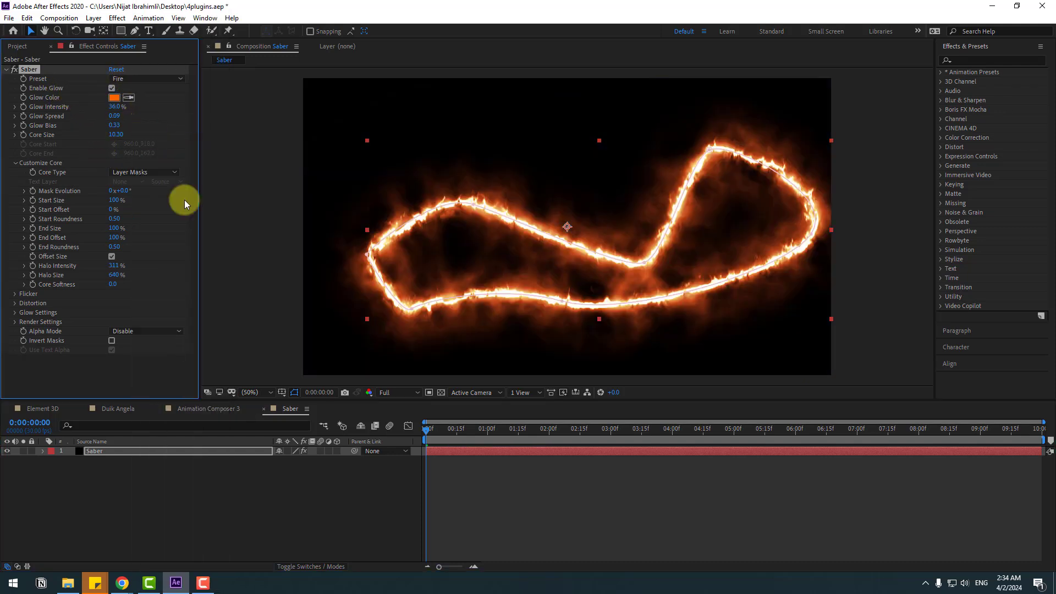
{"action": "left_click_drag", "start_coordinate": [445, 430], "coordinate": [536, 431]}
Step: Compare the Haze and Soft Smoke presets, then return to Fire
{"action": "left_click", "coordinate": [145, 78]}
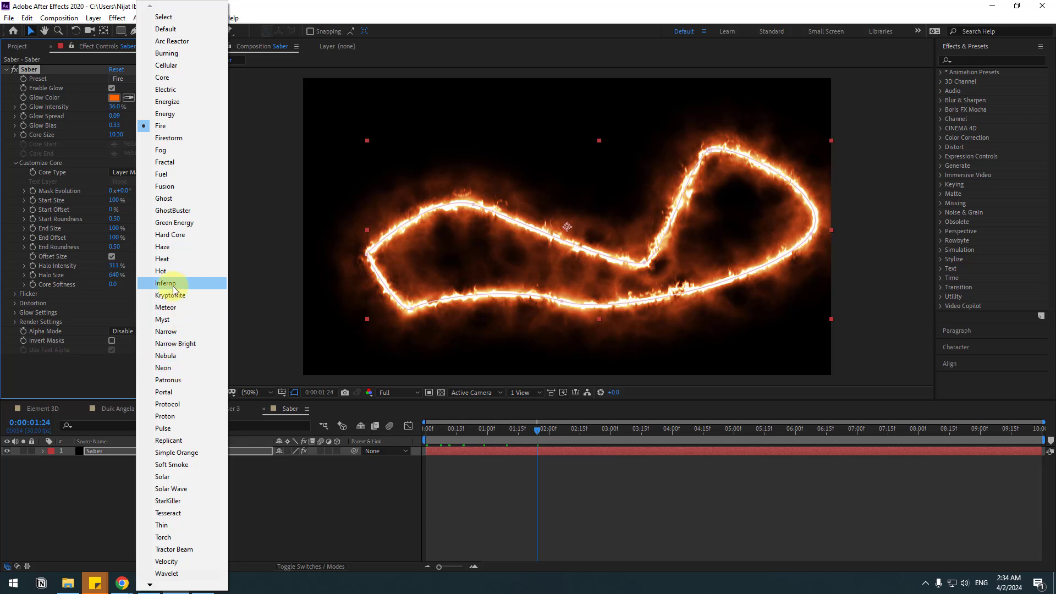
{"action": "left_click", "coordinate": [170, 251]}
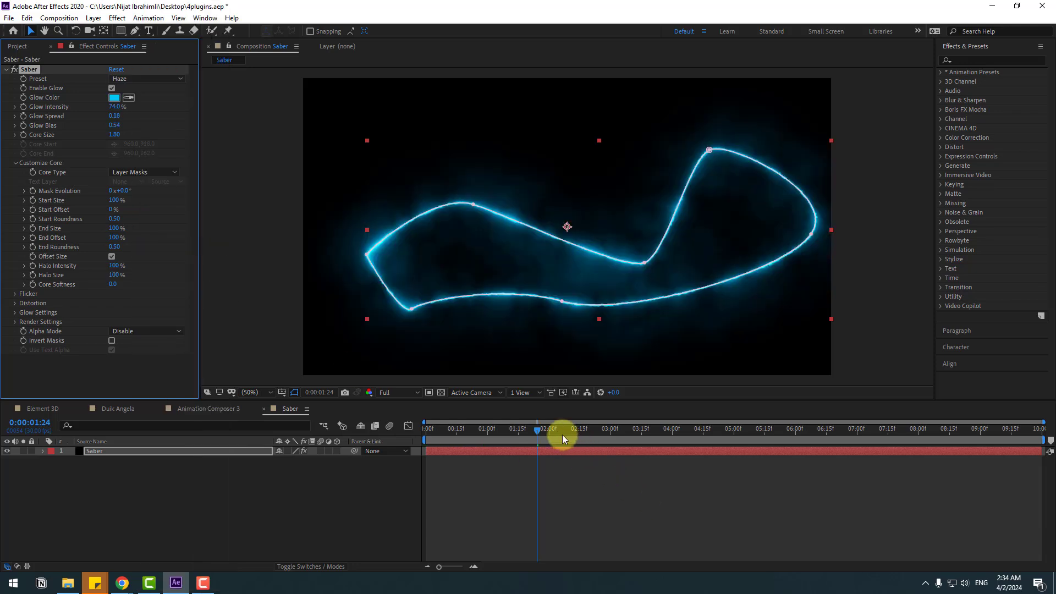
{"action": "left_click_drag", "start_coordinate": [562, 431], "coordinate": [702, 431]}
{"action": "left_click", "coordinate": [136, 81]}
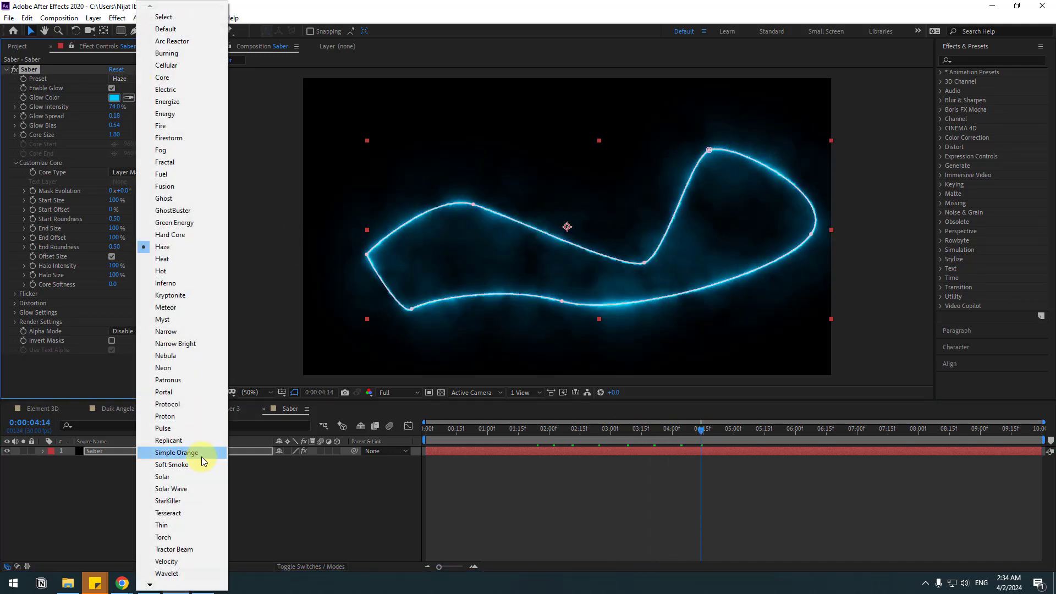
{"action": "left_click", "coordinate": [186, 465]}
{"action": "left_click", "coordinate": [651, 429]}
{"action": "left_click_drag", "start_coordinate": [648, 428], "coordinate": [545, 430]}
{"action": "left_click", "coordinate": [140, 80]}
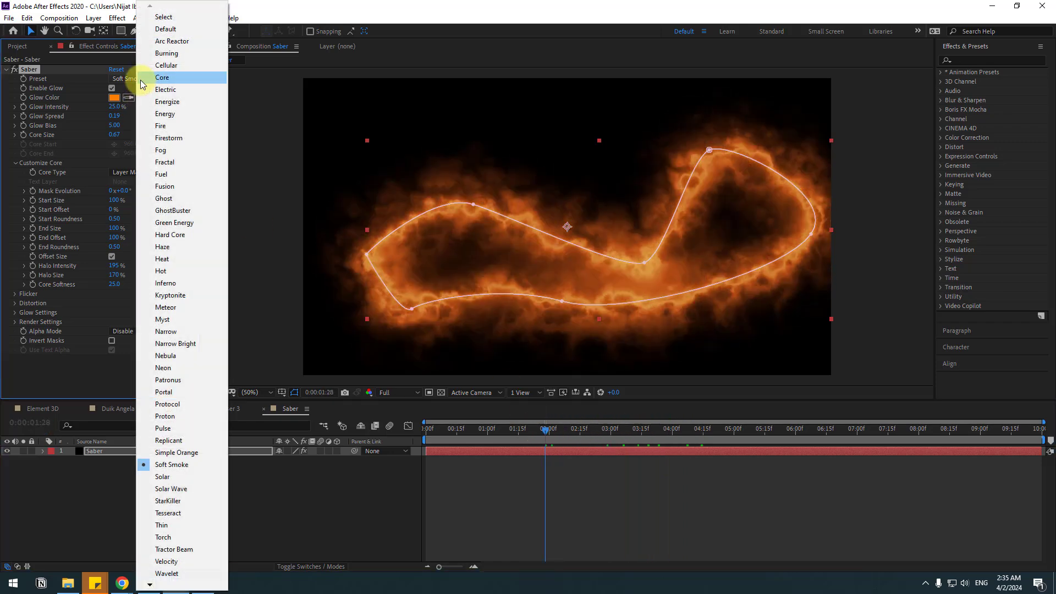
{"action": "left_click", "coordinate": [144, 127]}
Step: Delete Mask 1 from the Saber layer
{"action": "left_click", "coordinate": [102, 450]}
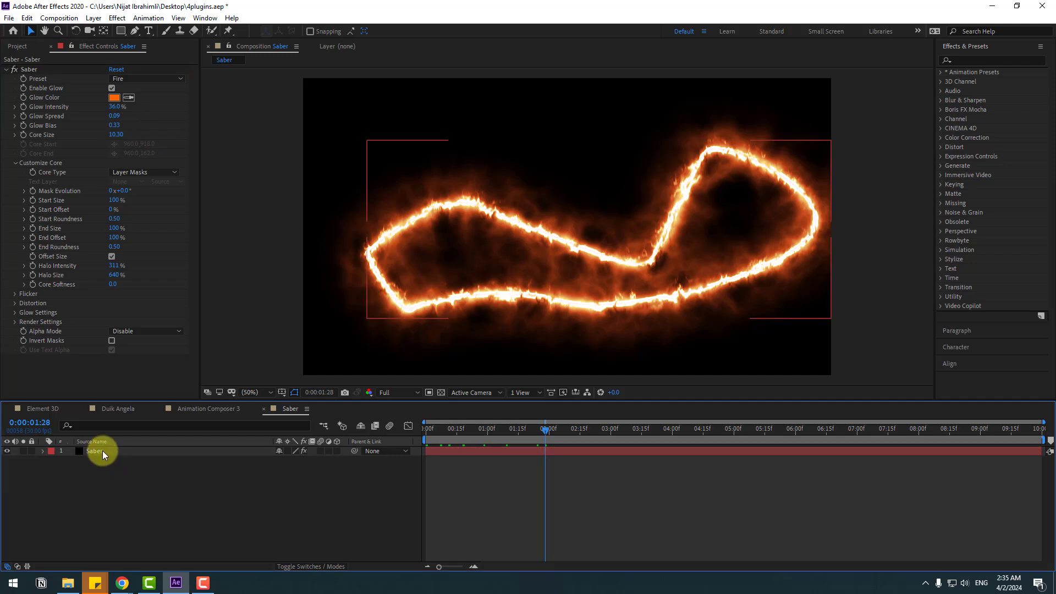
{"action": "key", "text": "m"}
{"action": "left_click", "coordinate": [71, 510]}
{"action": "left_click", "coordinate": [84, 464]}
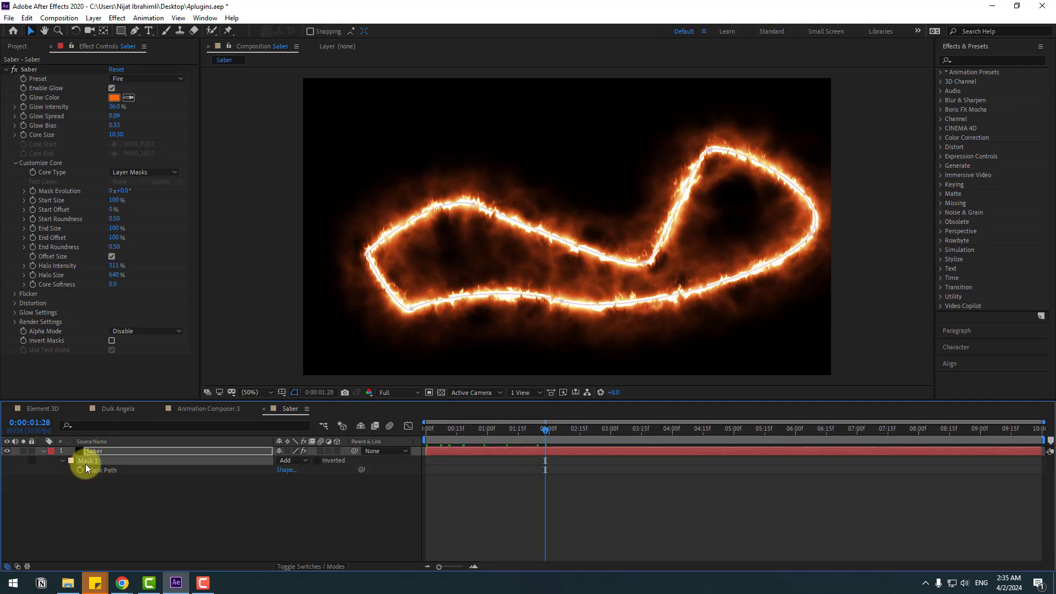
{"action": "left_click", "coordinate": [97, 513]}
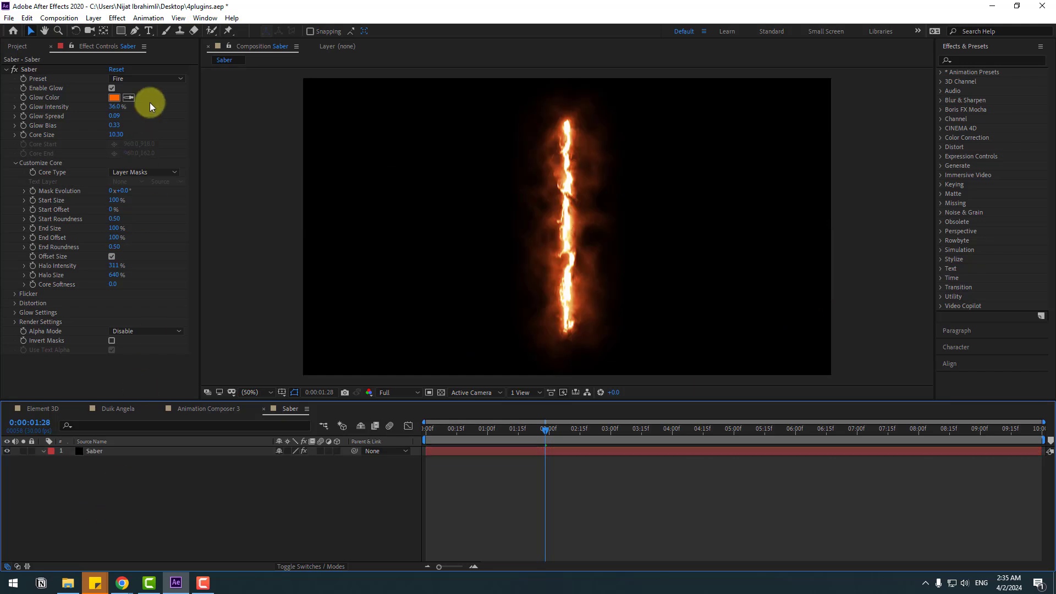
Step: Add a white HELLO text layer centred in the composition
{"action": "left_click", "coordinate": [149, 31]}
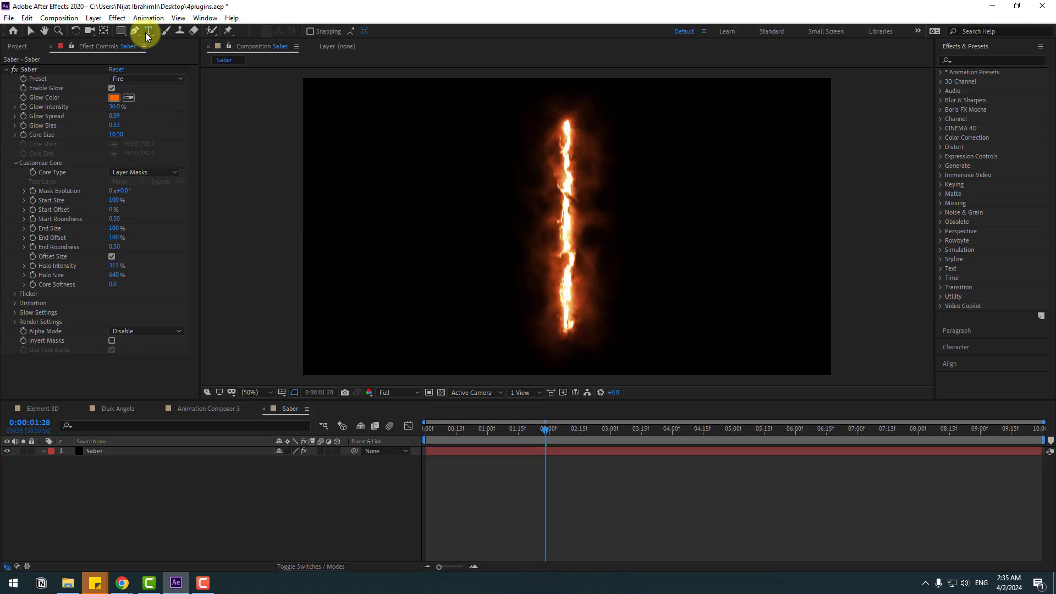
{"action": "left_click", "coordinate": [494, 243]}
{"action": "type", "text": "HE"}
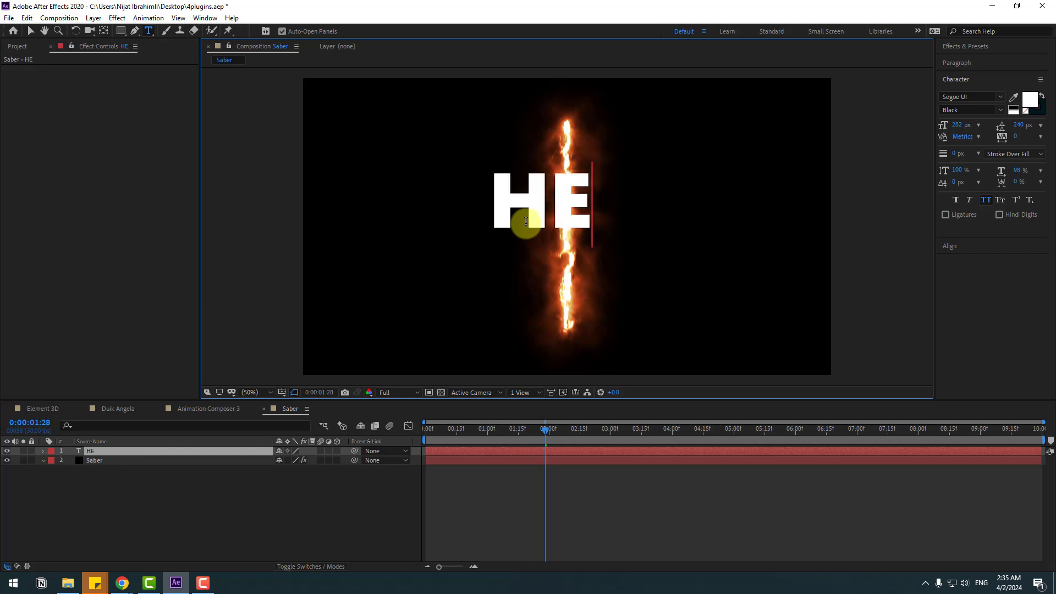
{"action": "type", "text": "LLO"}
{"action": "left_click", "coordinate": [31, 31]}
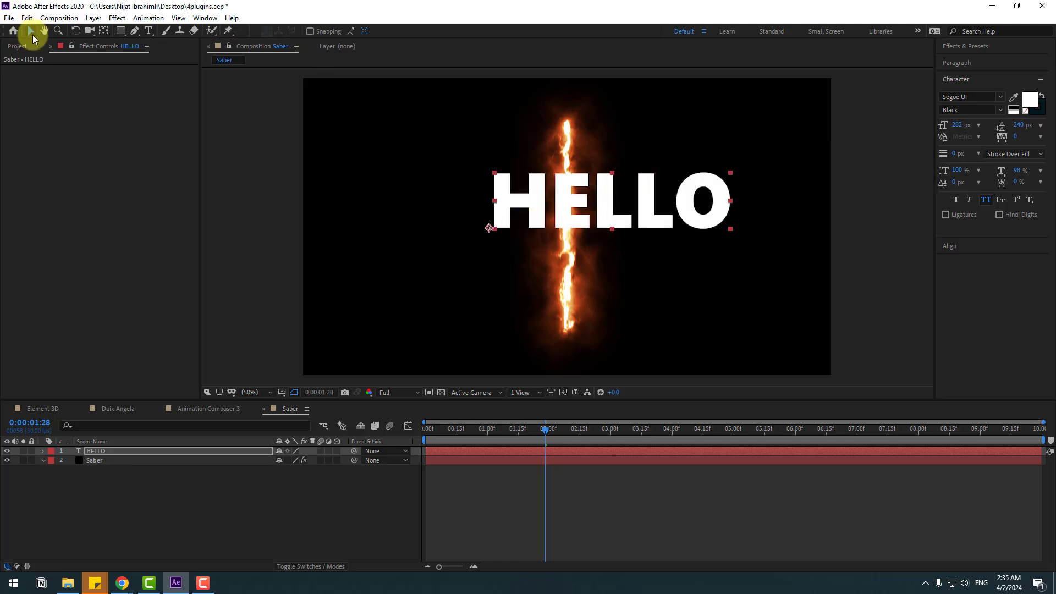
{"action": "key", "text": "ctrl+alt+Home"}
{"action": "key", "text": "ctrl+Home"}
{"action": "left_click", "coordinate": [103, 460]}
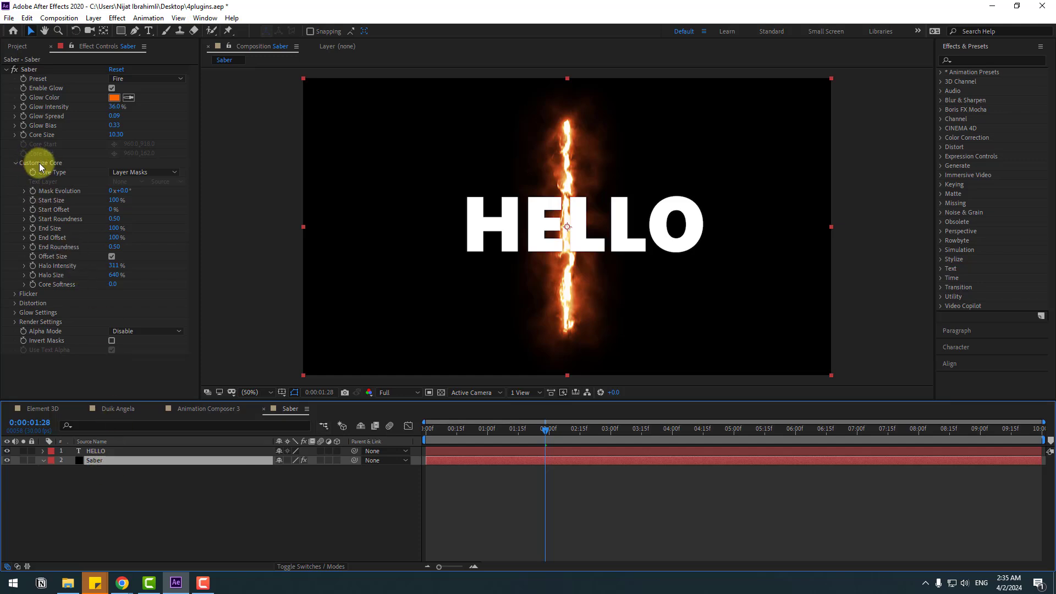
Step: Set Saber's Core Type to Text Layer using the HELLO layer
{"action": "left_click", "coordinate": [118, 172]}
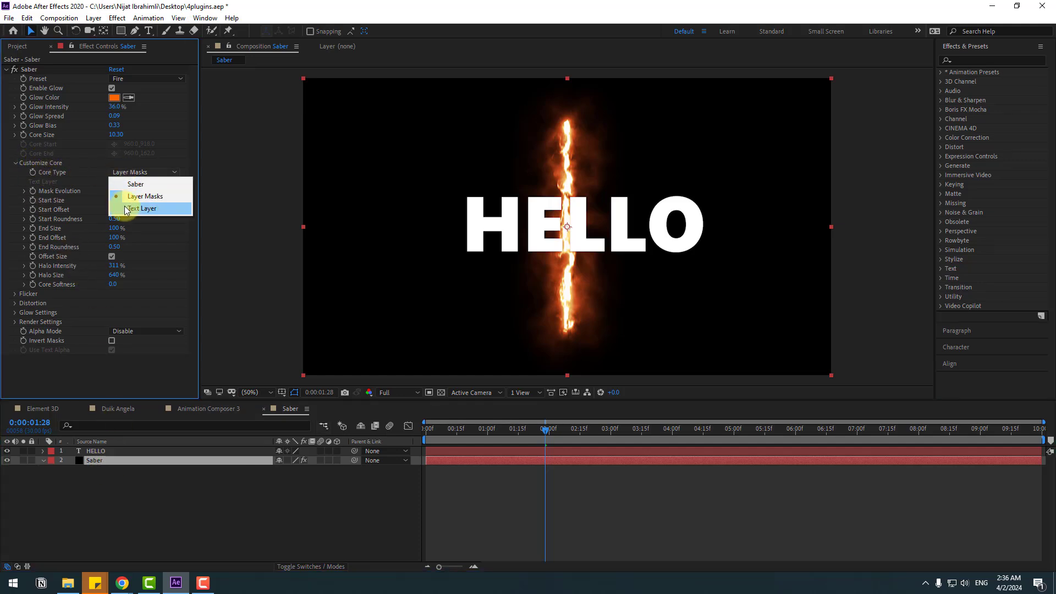
{"action": "left_click", "coordinate": [122, 212]}
{"action": "left_click", "coordinate": [118, 182]}
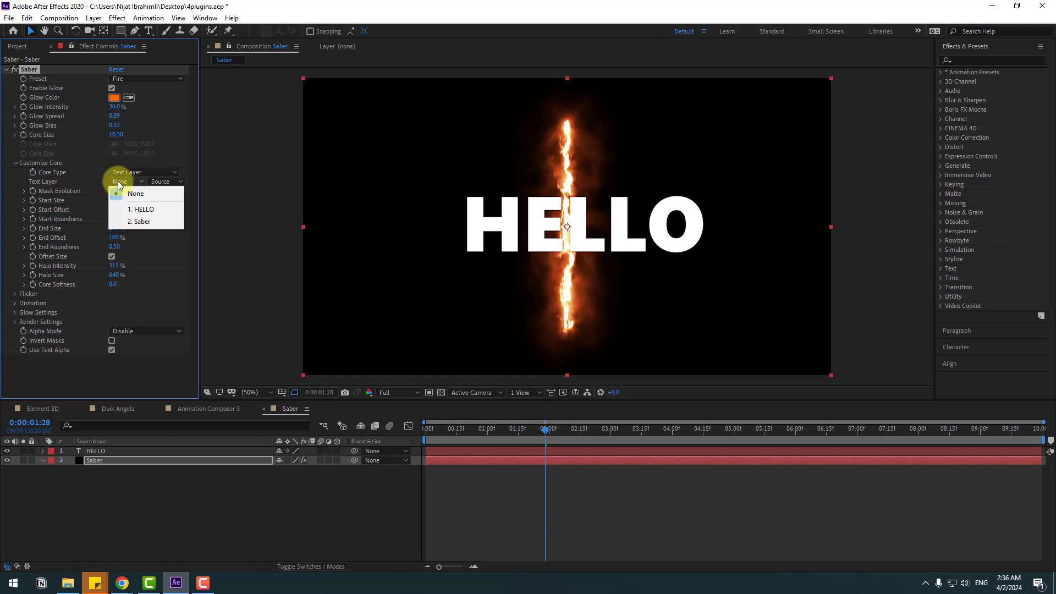
{"action": "left_click", "coordinate": [138, 210]}
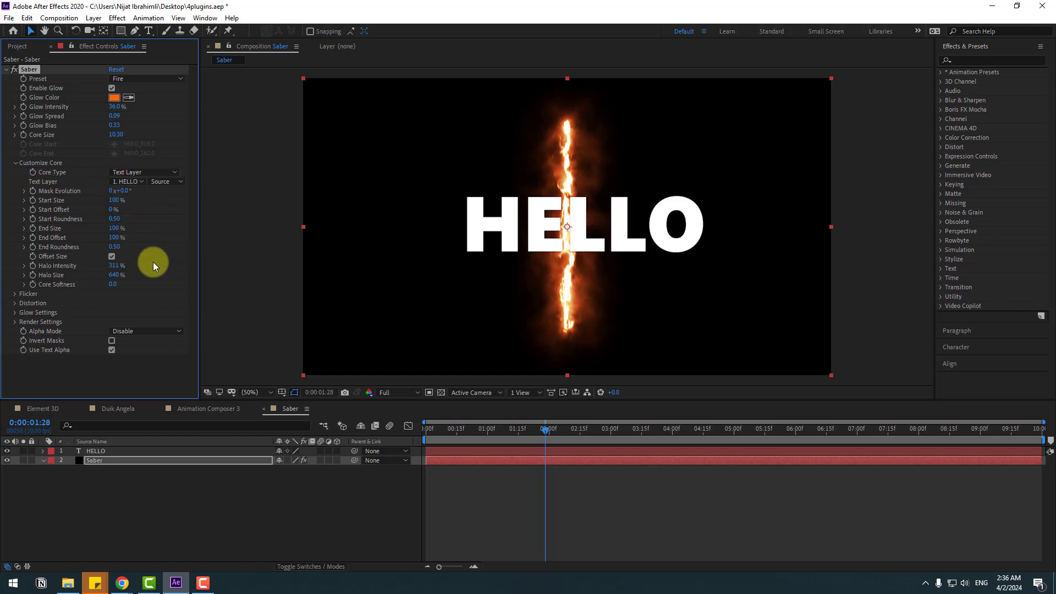
{"action": "left_click_drag", "start_coordinate": [539, 433], "coordinate": [619, 429]}
Step: Hide the plain HELLO text and set preview resolution to Quarter
{"action": "left_click", "coordinate": [98, 451]}
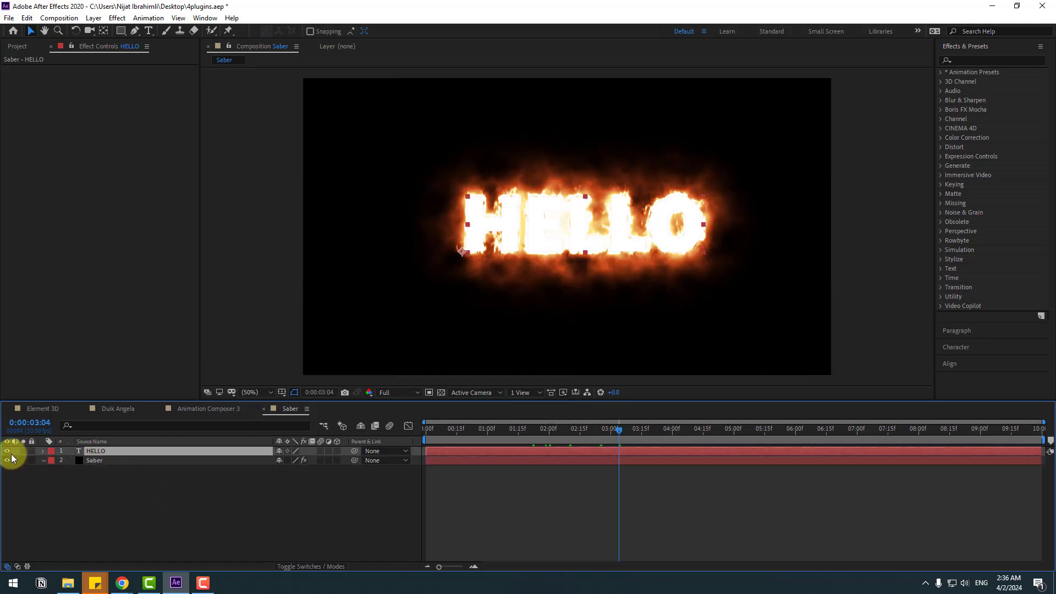
{"action": "left_click", "coordinate": [9, 452]}
{"action": "left_click", "coordinate": [85, 461]}
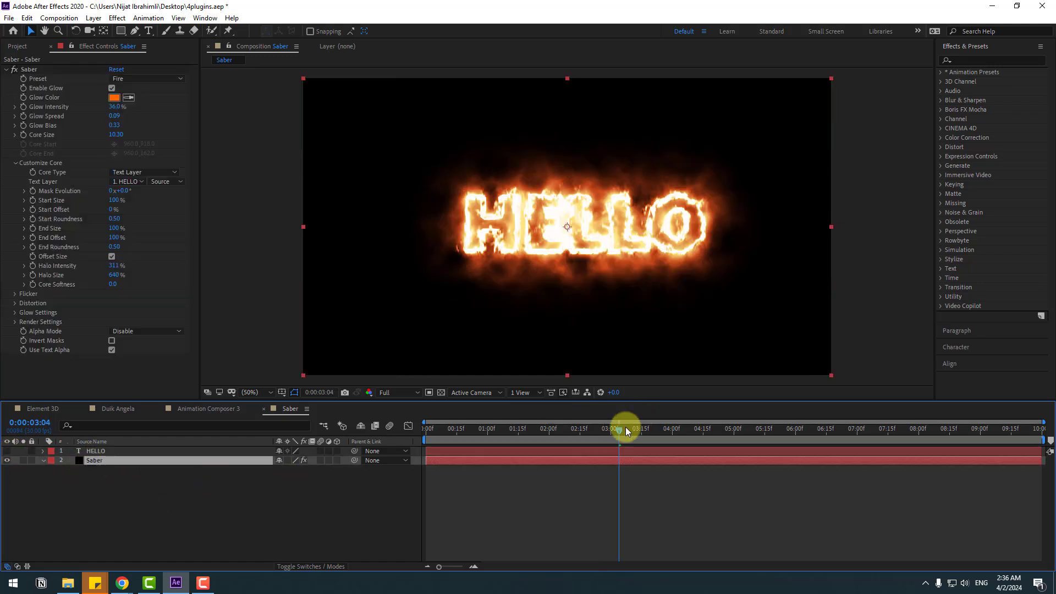
{"action": "mouse_move", "coordinate": [623, 429]}
{"action": "left_mouse_down"}
{"action": "mouse_move", "coordinate": [485, 432]}
{"action": "mouse_move", "coordinate": [678, 427]}
{"action": "mouse_move", "coordinate": [599, 429]}
{"action": "left_mouse_up"}
{"action": "left_click", "coordinate": [397, 394]}
{"action": "left_click", "coordinate": [387, 454]}
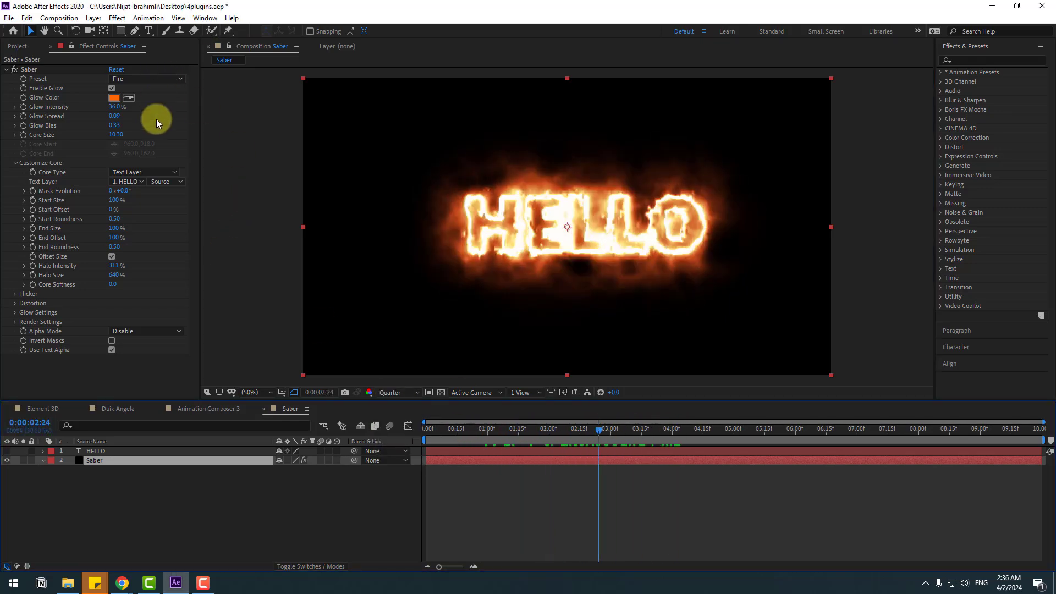
Step: Lower Glow Intensity to 20% and keyframe End Offset at 0% at 0:00
{"action": "mouse_move", "coordinate": [124, 106]}
{"action": "left_mouse_down"}
{"action": "mouse_move", "coordinate": [40, 130]}
{"action": "mouse_move", "coordinate": [91, 137]}
{"action": "mouse_move", "coordinate": [101, 163]}
{"action": "mouse_move", "coordinate": [124, 127]}
{"action": "left_mouse_up"}
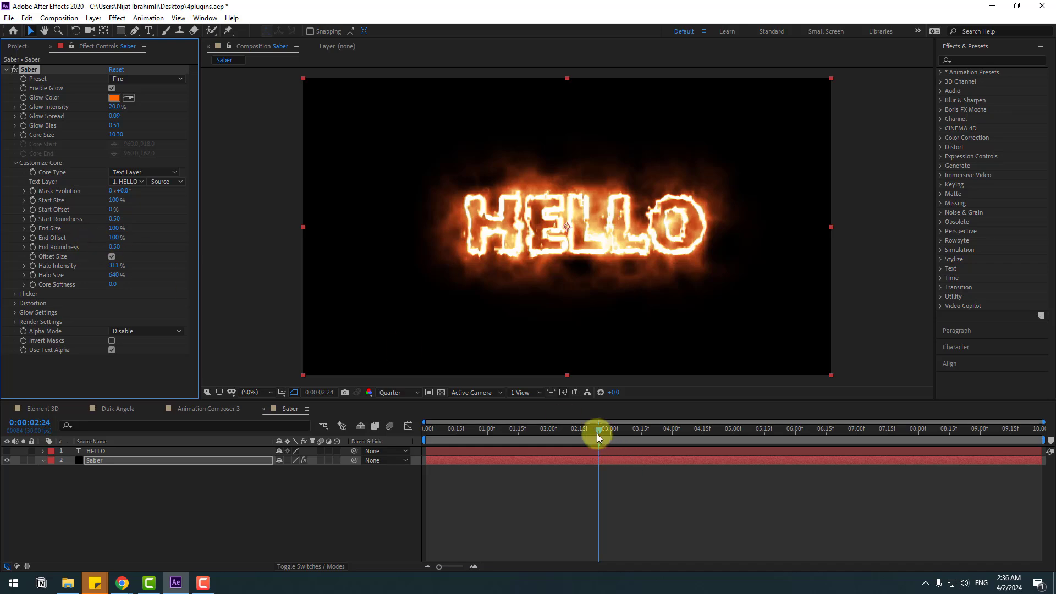
{"action": "left_click_drag", "start_coordinate": [593, 431], "coordinate": [318, 441]}
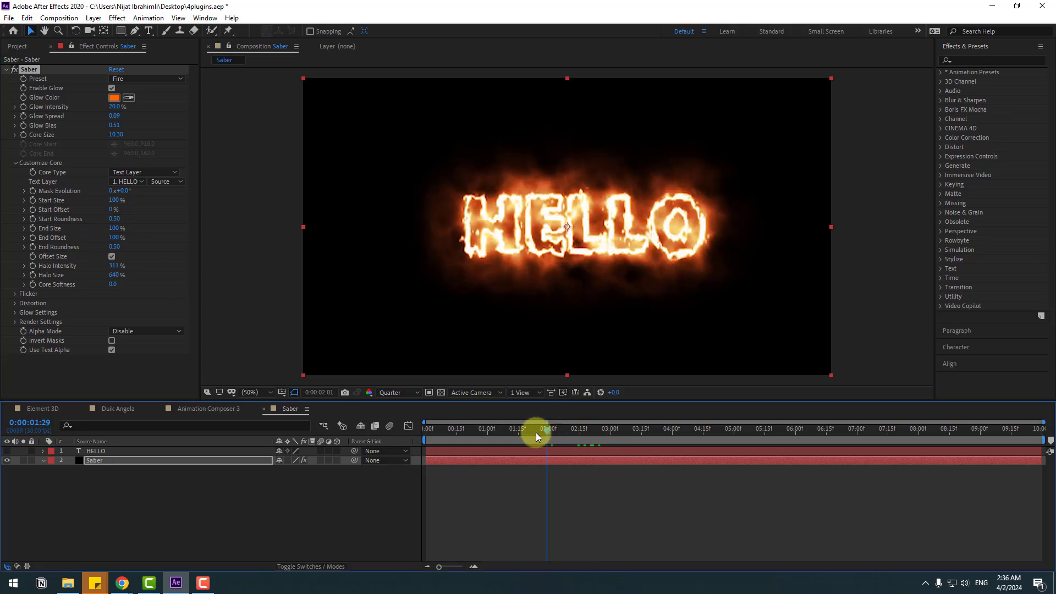
{"action": "left_click", "coordinate": [77, 261]}
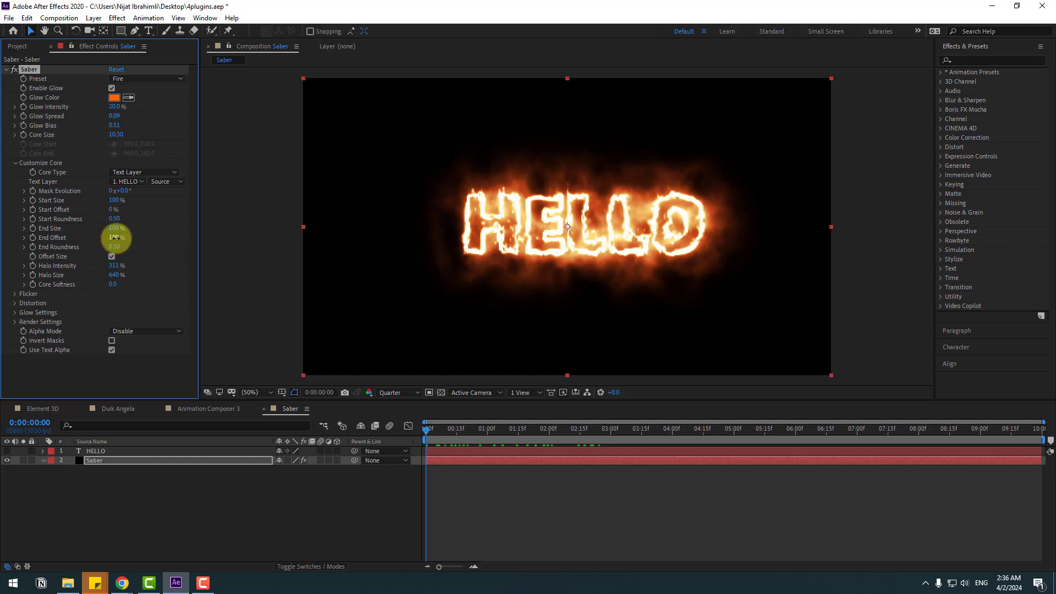
{"action": "left_click_drag", "start_coordinate": [108, 238], "coordinate": [55, 238]}
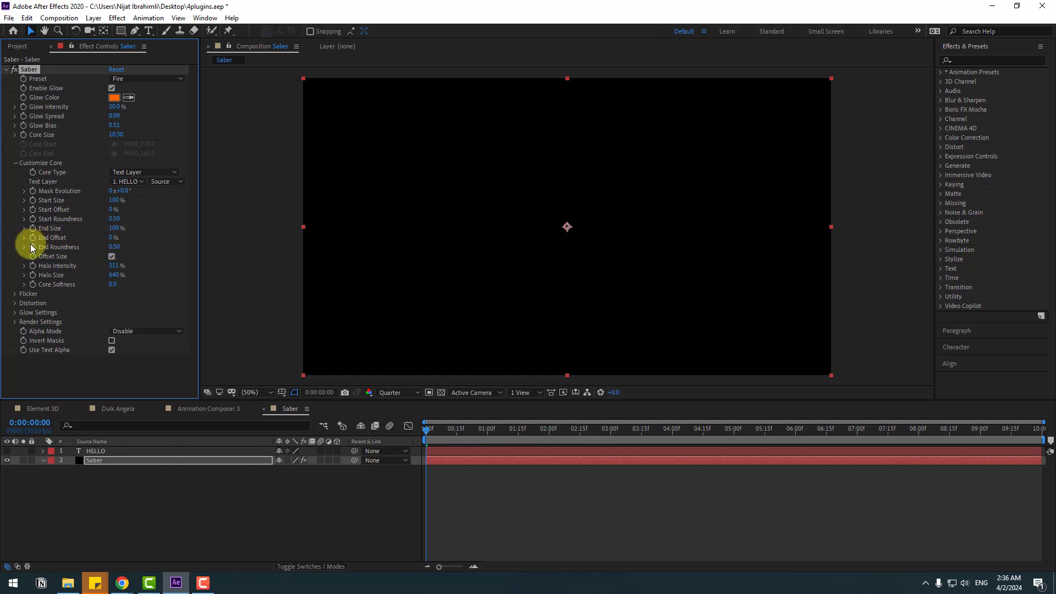
Step: Keyframe End Offset at 100% at 2:28 and preview the fiery write-on
{"action": "left_click_drag", "start_coordinate": [461, 433], "coordinate": [518, 430]}
{"action": "left_click", "coordinate": [112, 238]}
{"action": "type", "text": "100"}
{"action": "key", "text": "Return"}
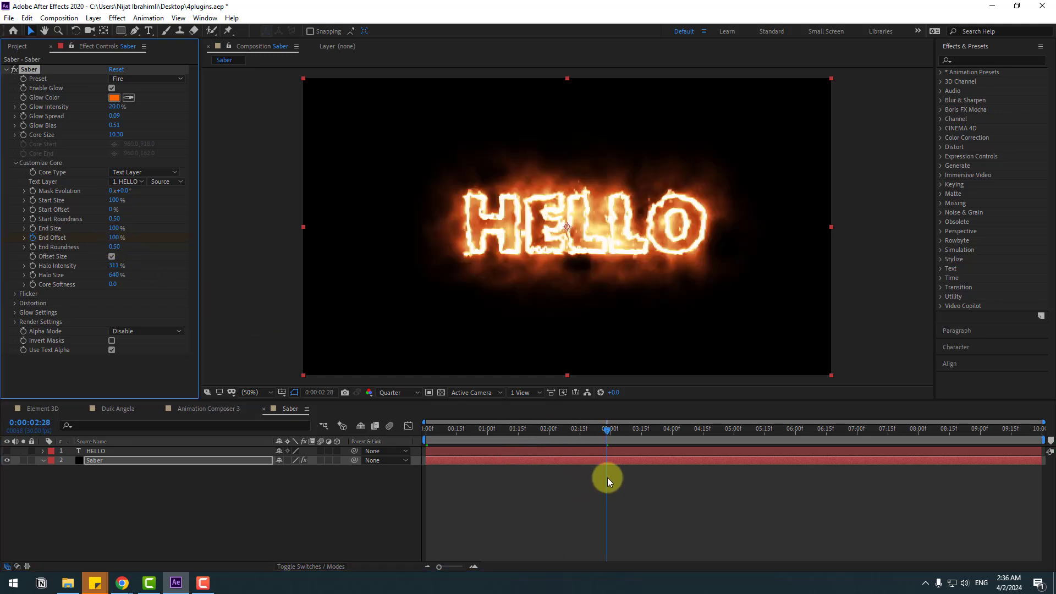
{"action": "key", "text": "u"}
{"action": "key", "text": "space"}
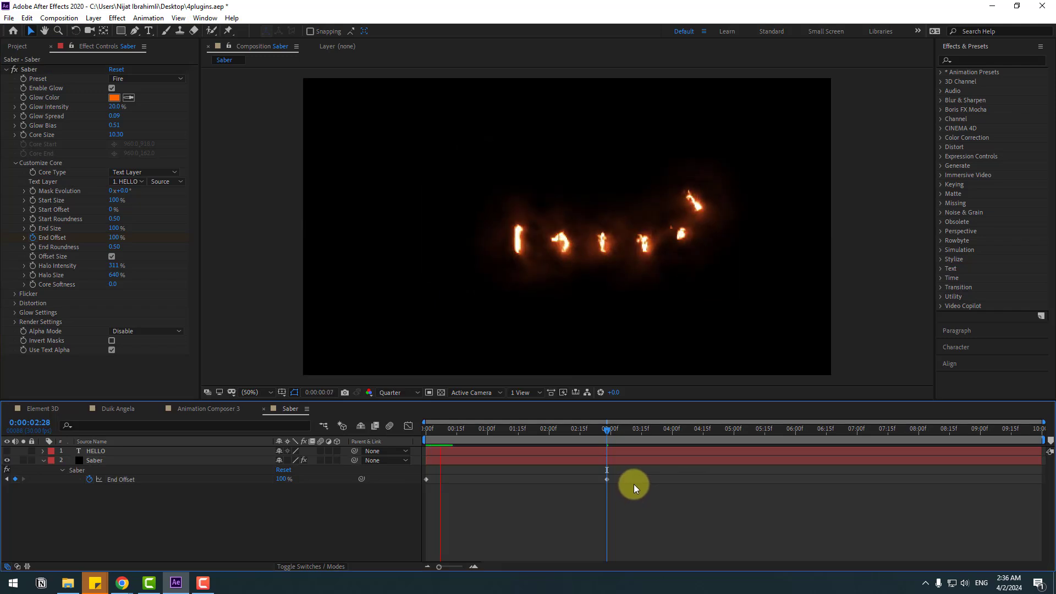